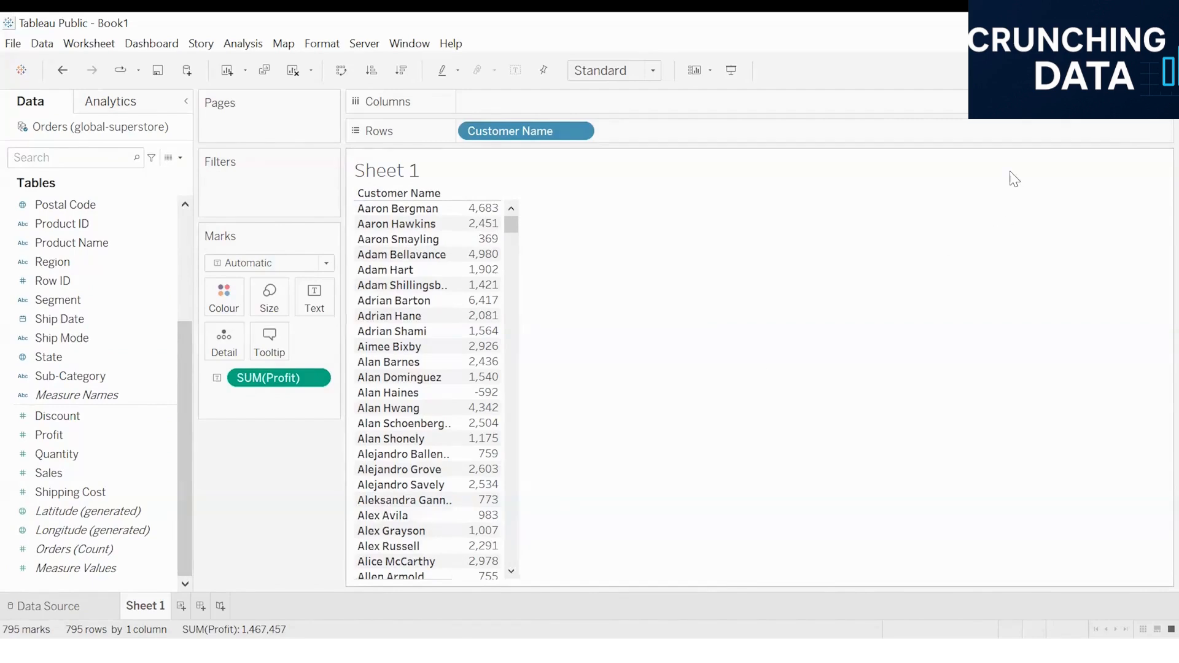
Turn the customer profit table into a horizontal bar chart and sort the customers by profit in descending order.
click(1145, 71)
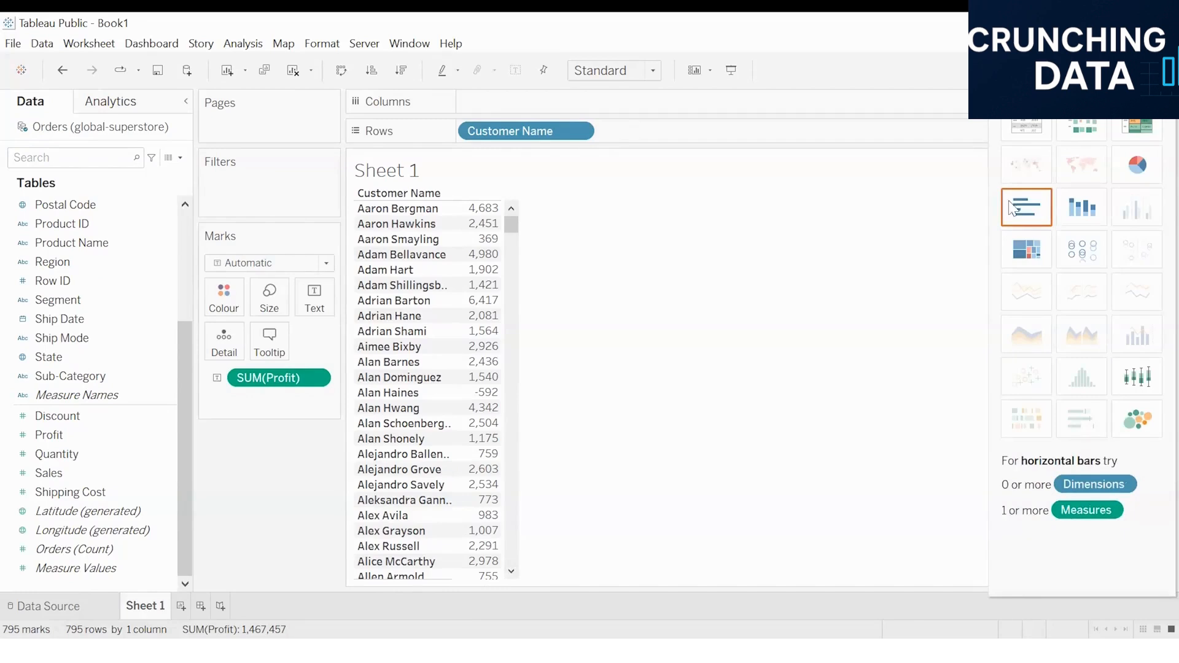
click(1027, 208)
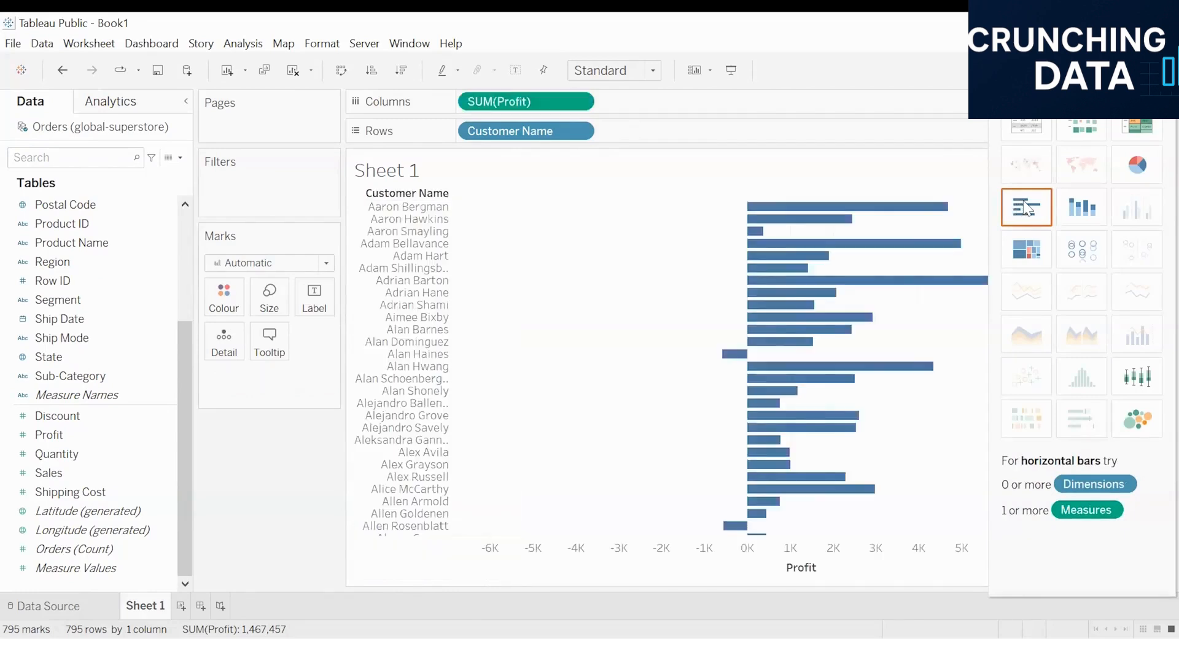
click(1145, 70)
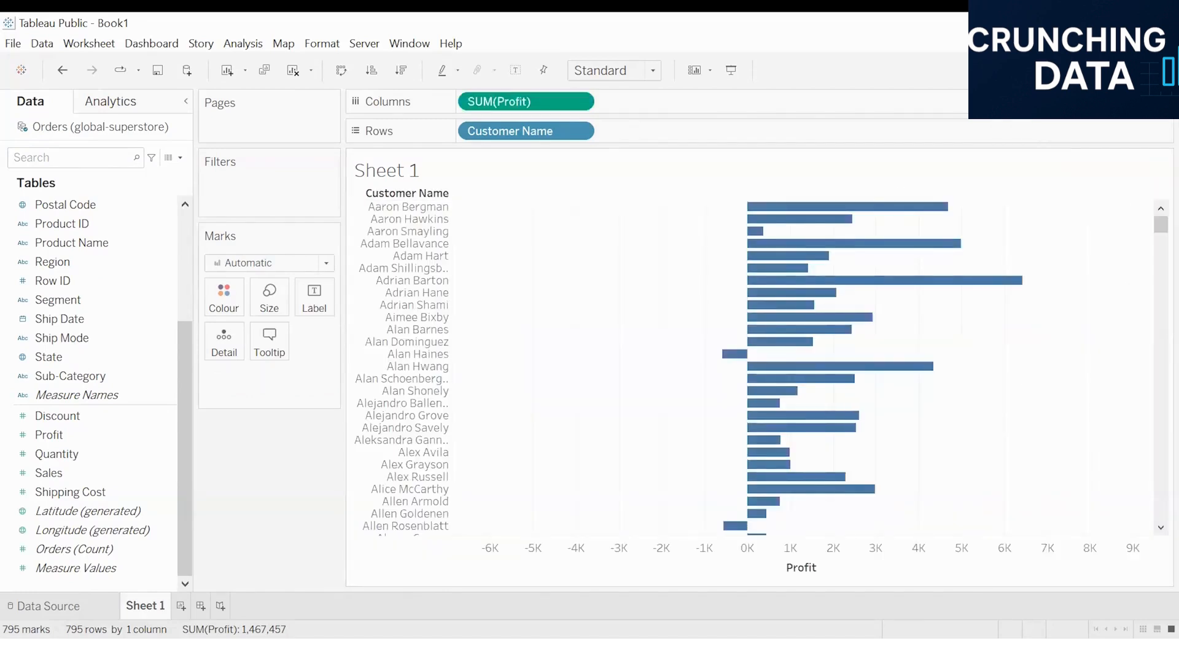
click(403, 72)
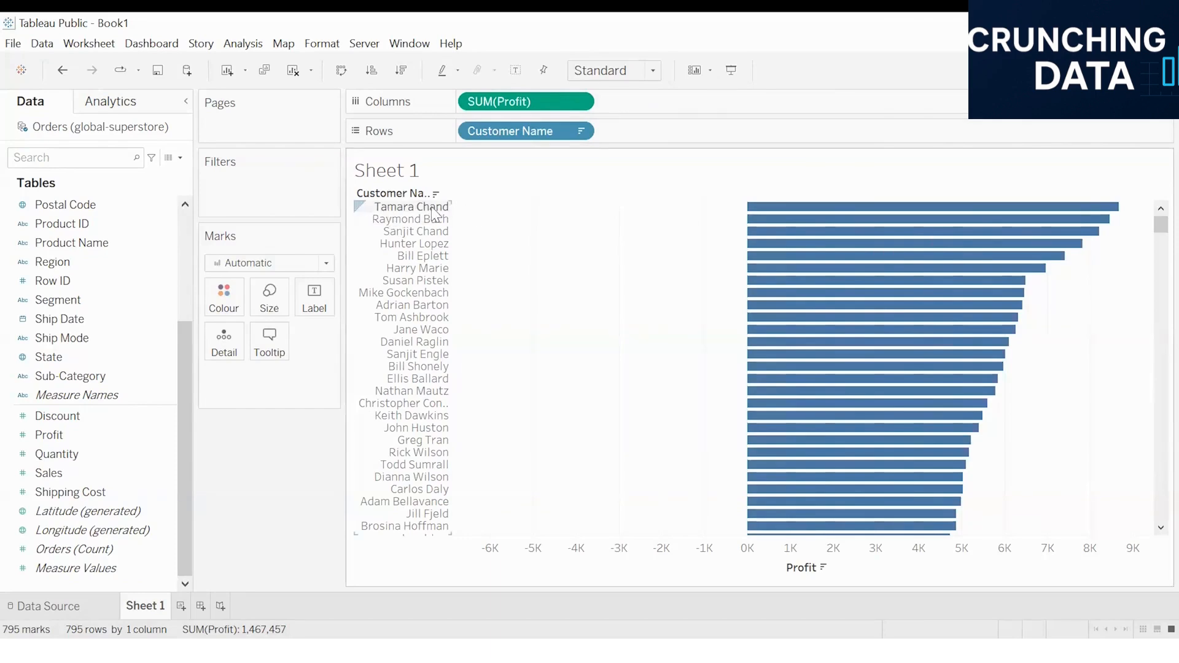
mouse_move(853, 216)
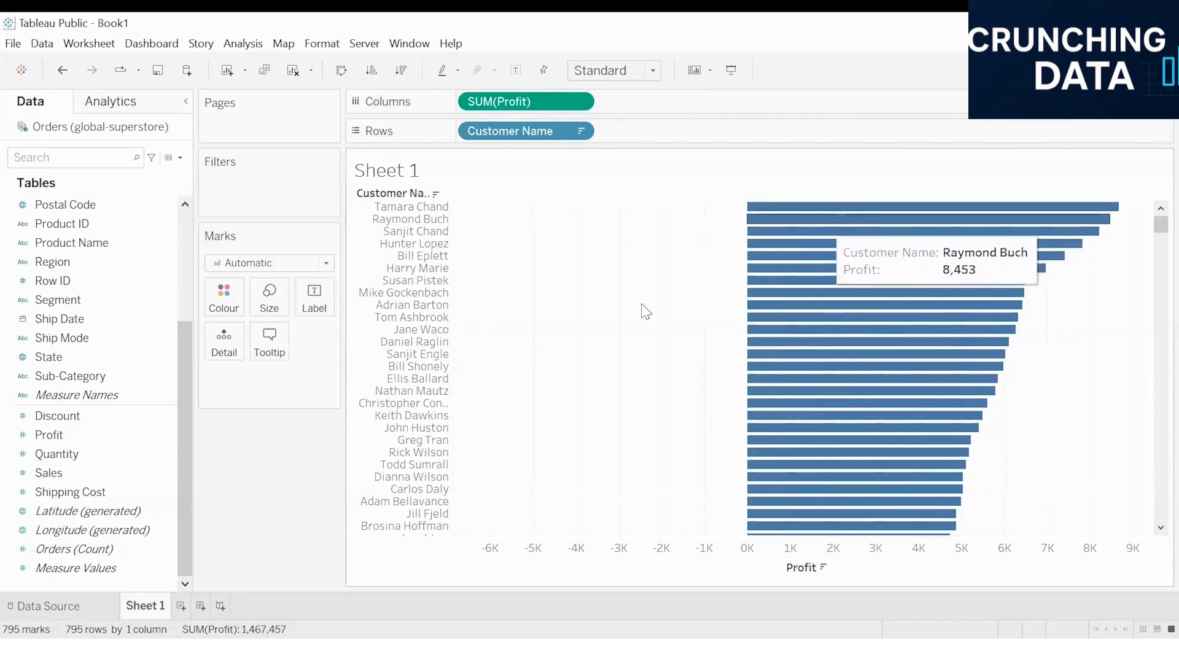
Show mark labels with the profit values on the bars.
click(312, 301)
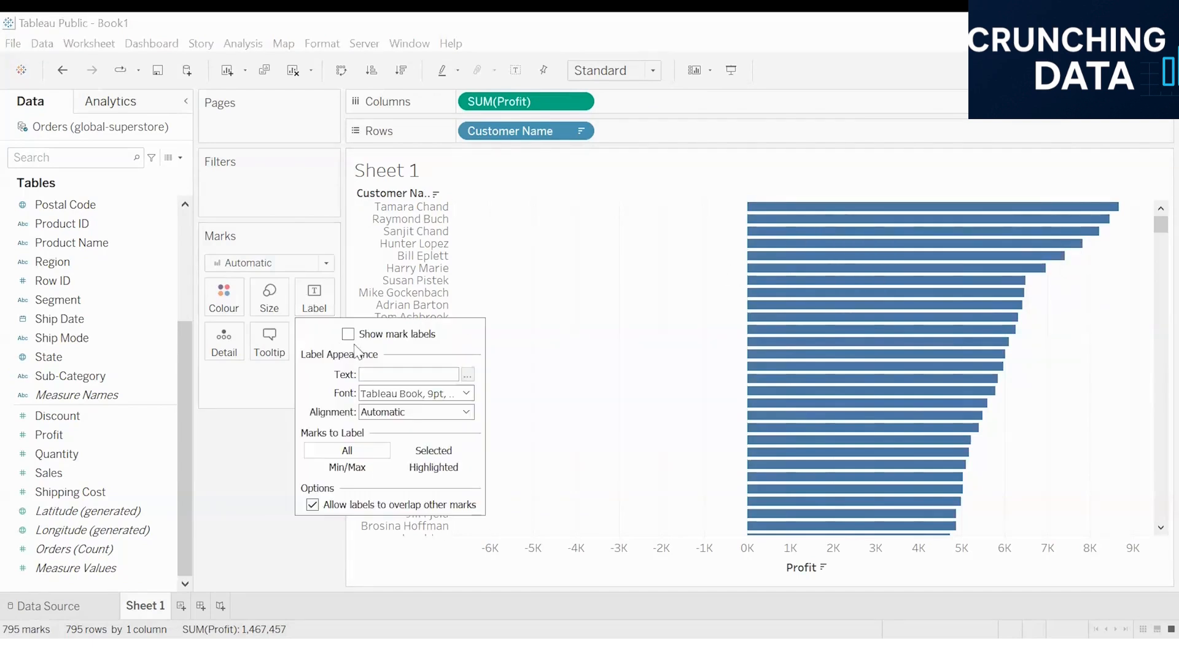
click(348, 334)
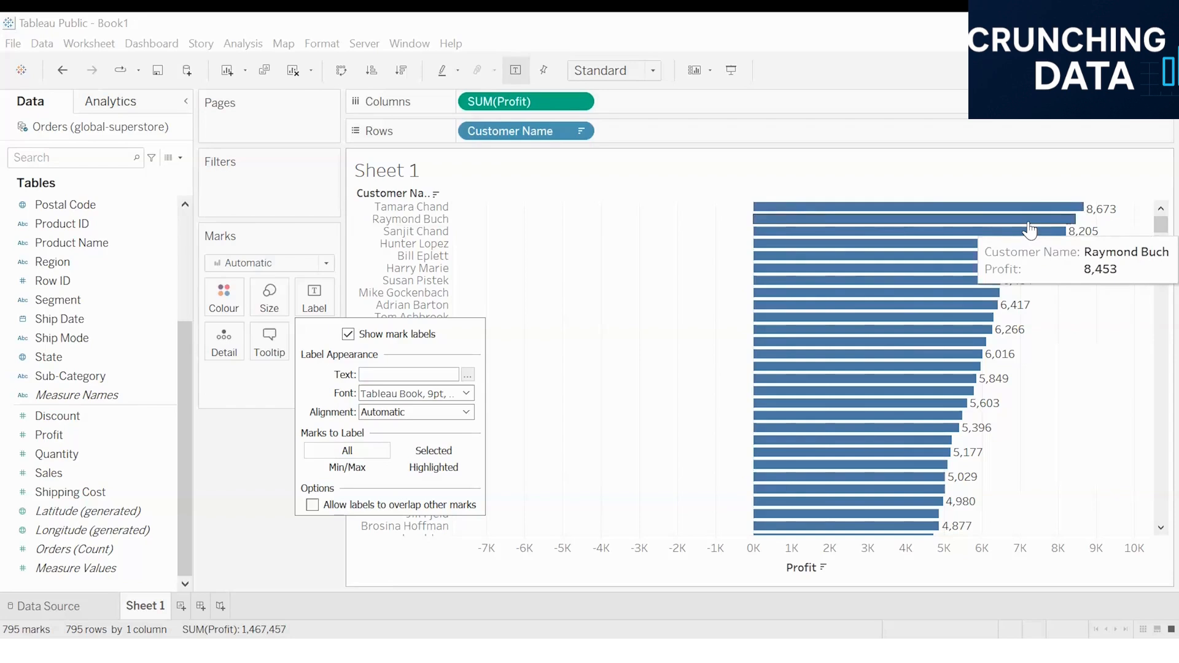
click(223, 444)
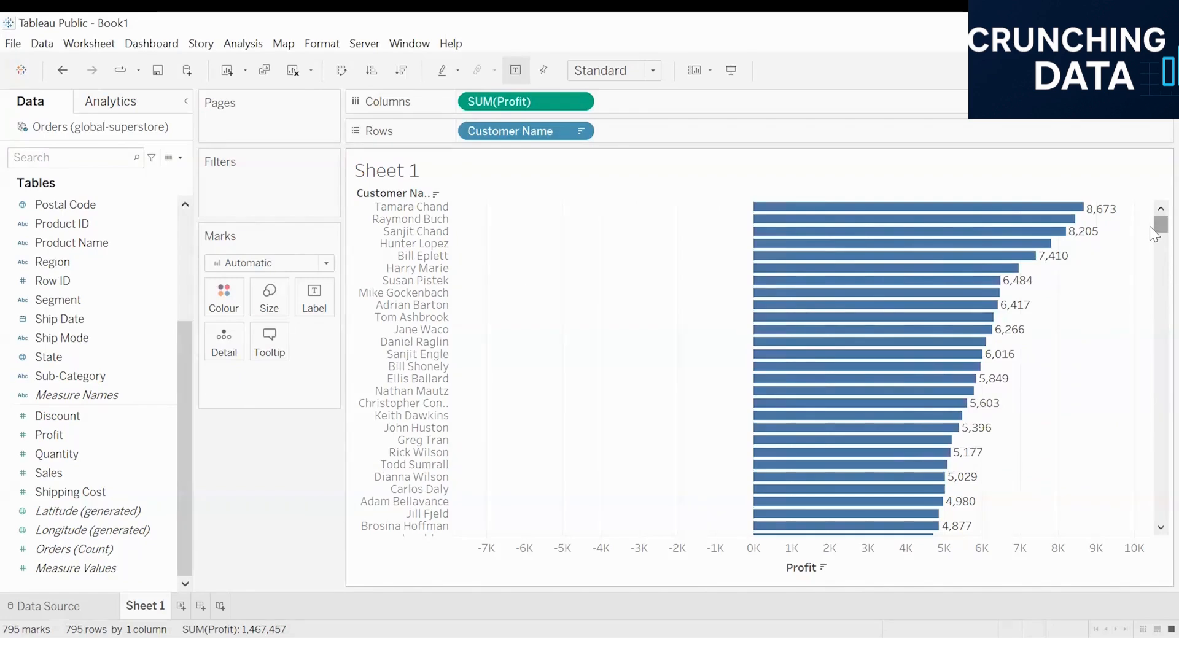
mouse_move(1153, 226)
mouse_down()
mouse_move(1151, 515)
mouse_move(1146, 213)
mouse_up()
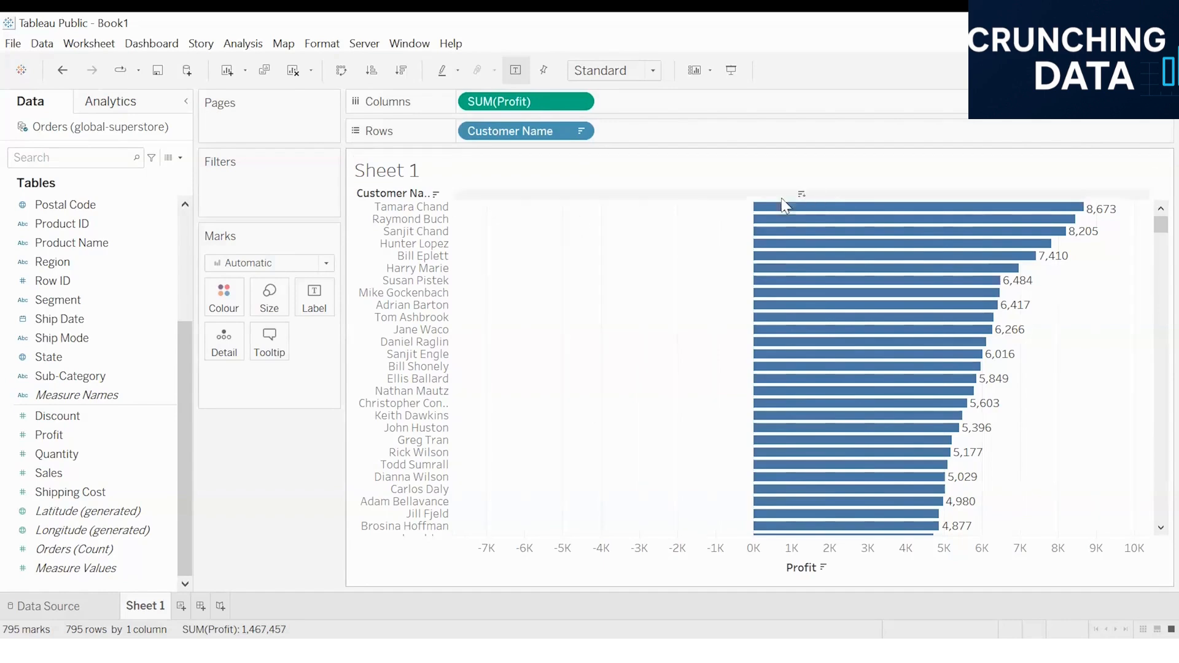
Add the Customer Name field as a filter on the sheet.
scroll(73, 343, up, 3)
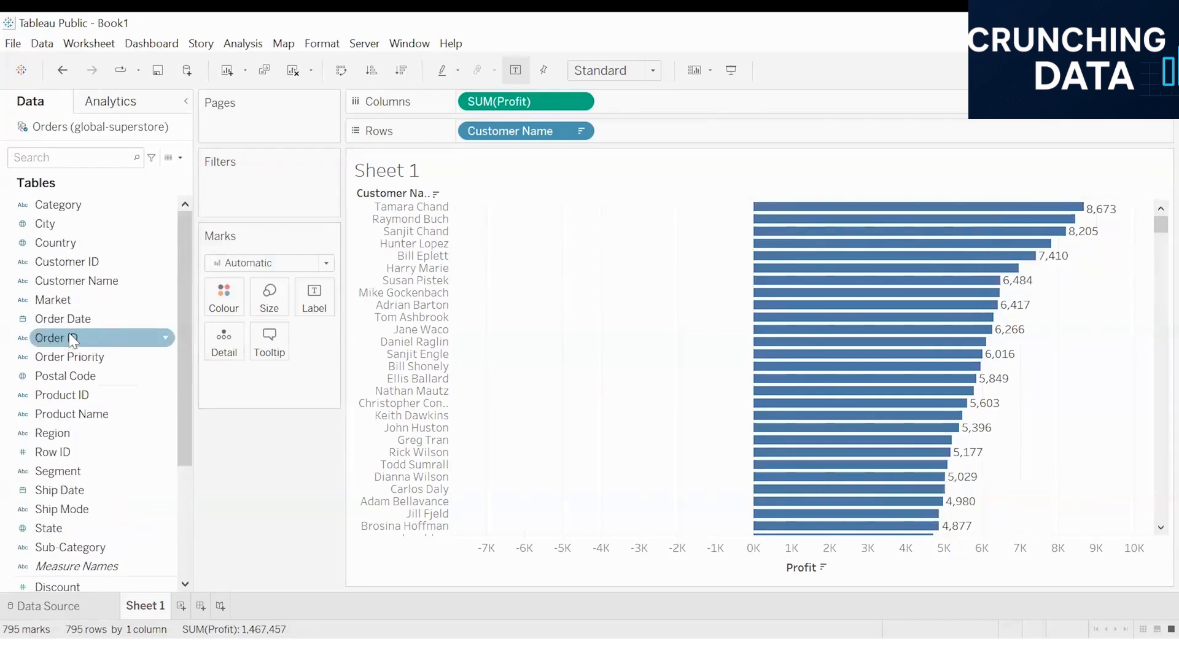
click(41, 283)
drag(42, 281, 83, 280)
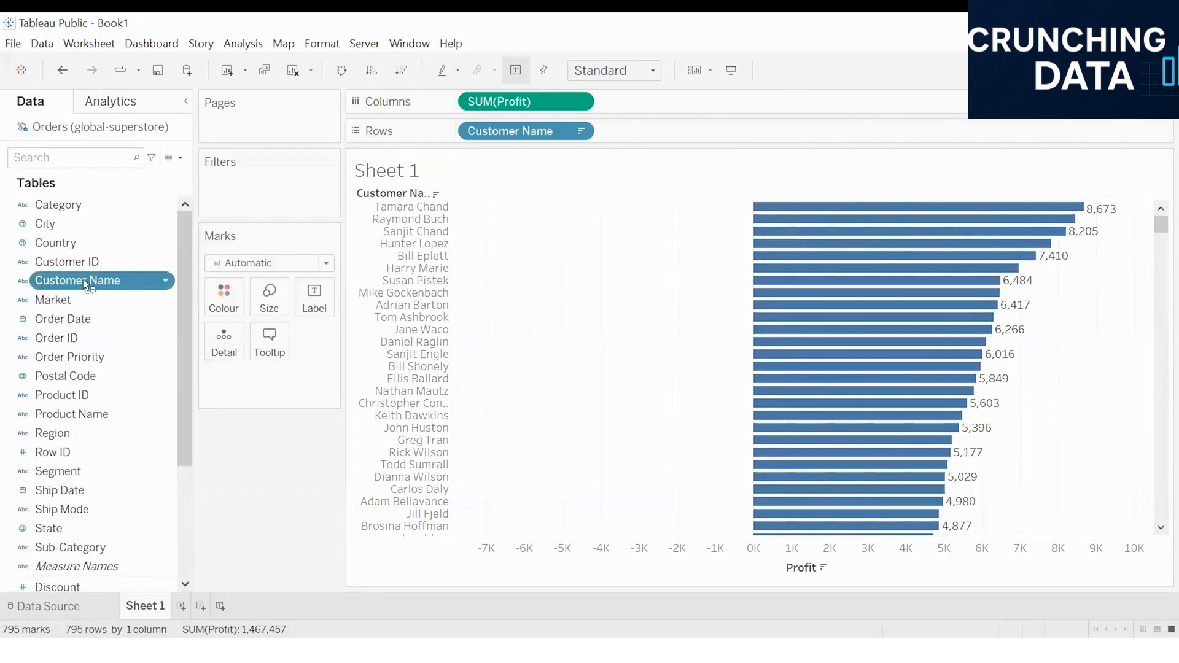
drag(226, 182, 227, 182)
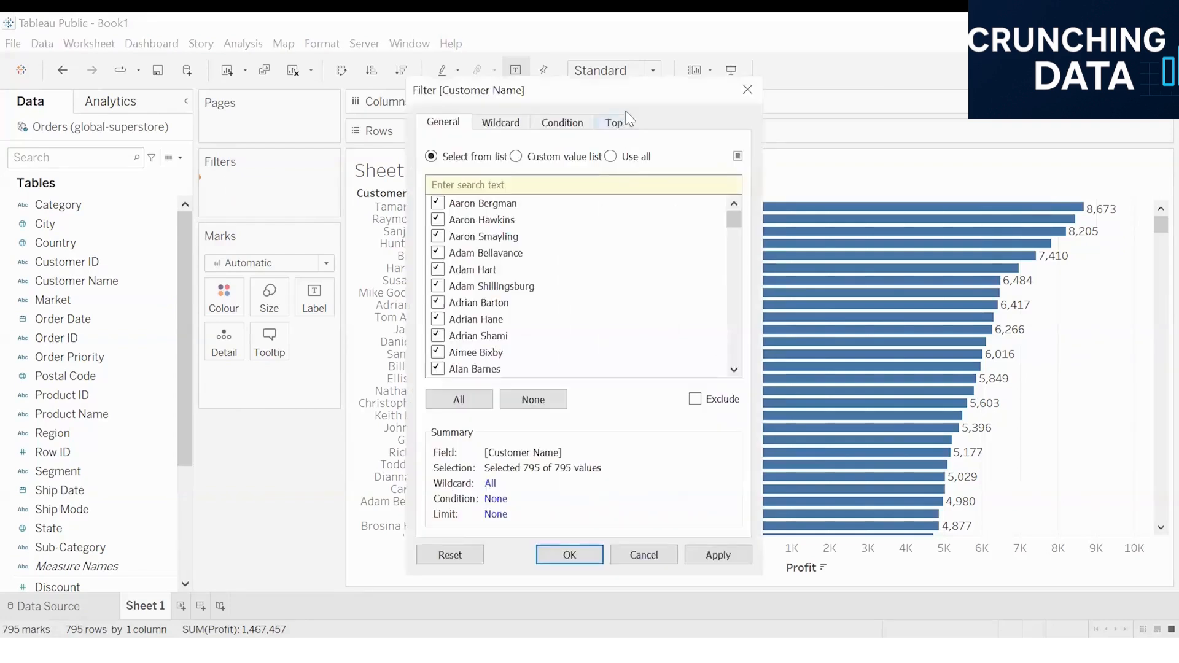
Limit the Customer Name filter to the top 10 by sum of Profit and fit the chart to Entire View.
click(608, 124)
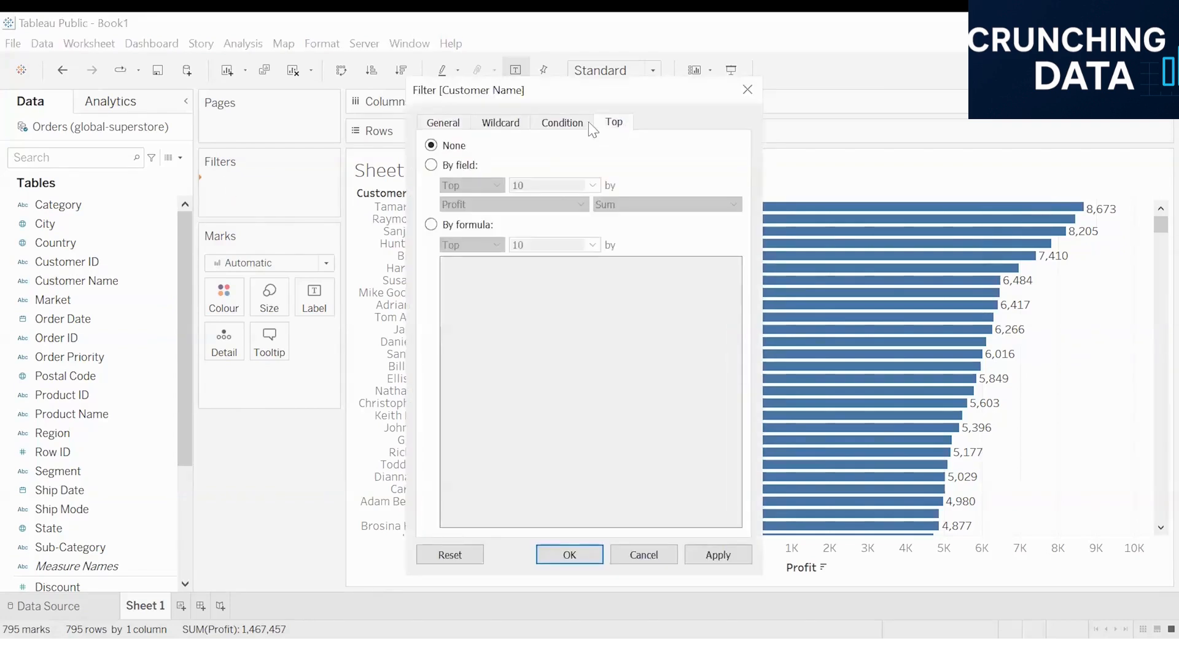
drag(587, 85, 296, 84)
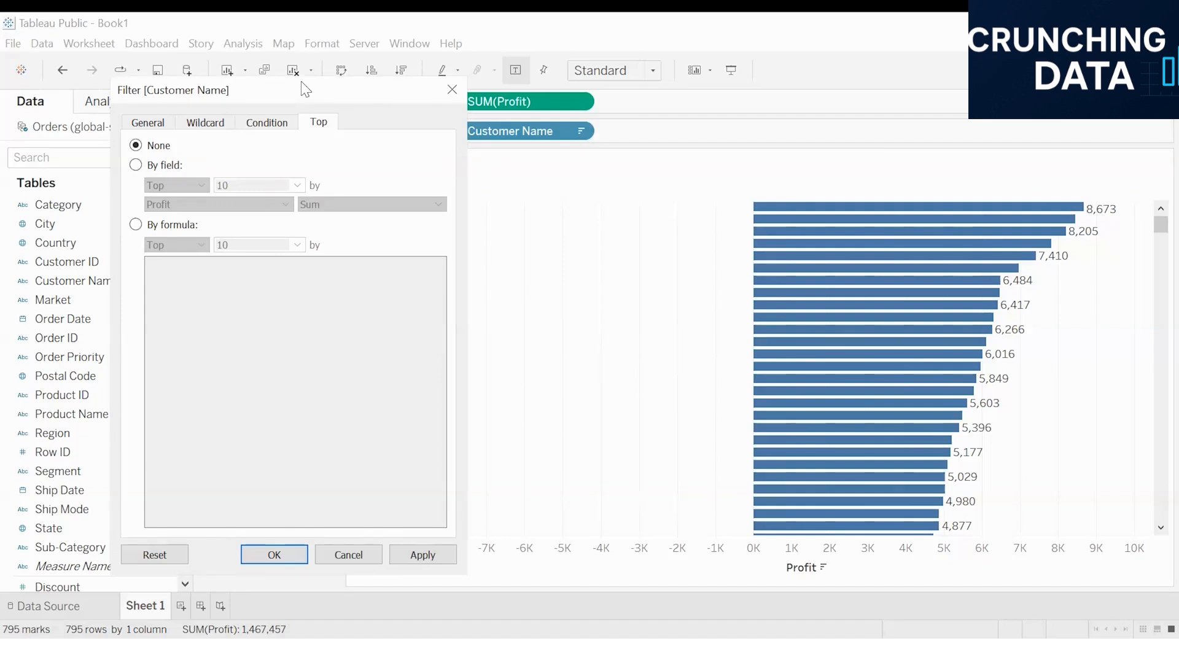
click(135, 163)
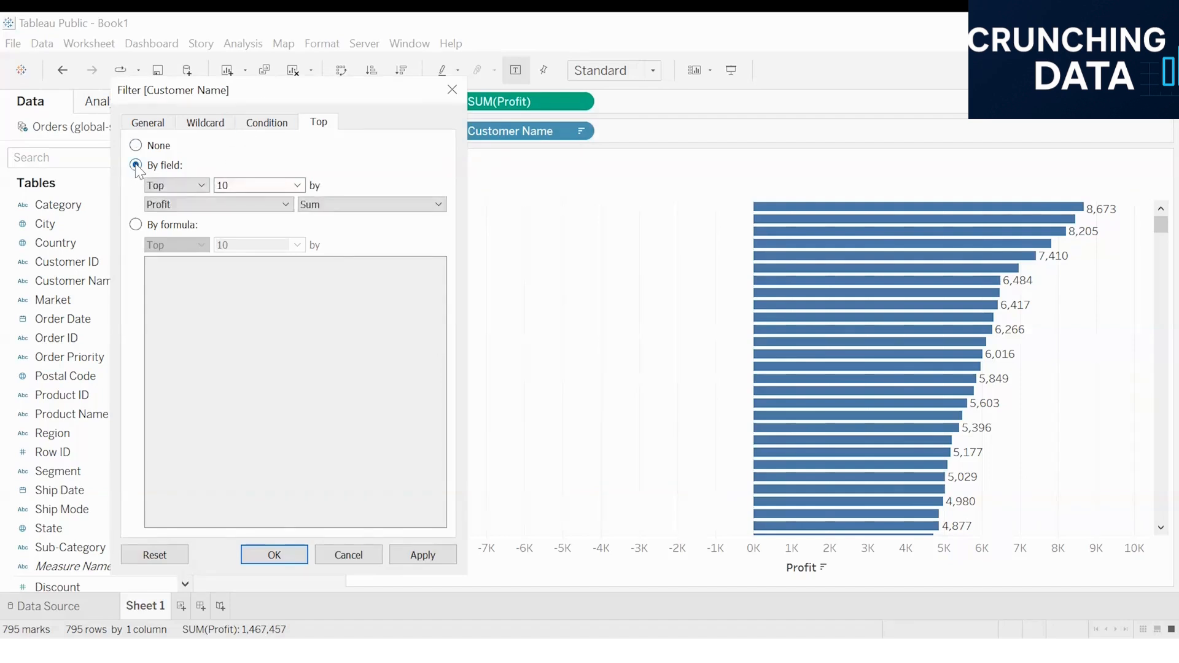
click(198, 186)
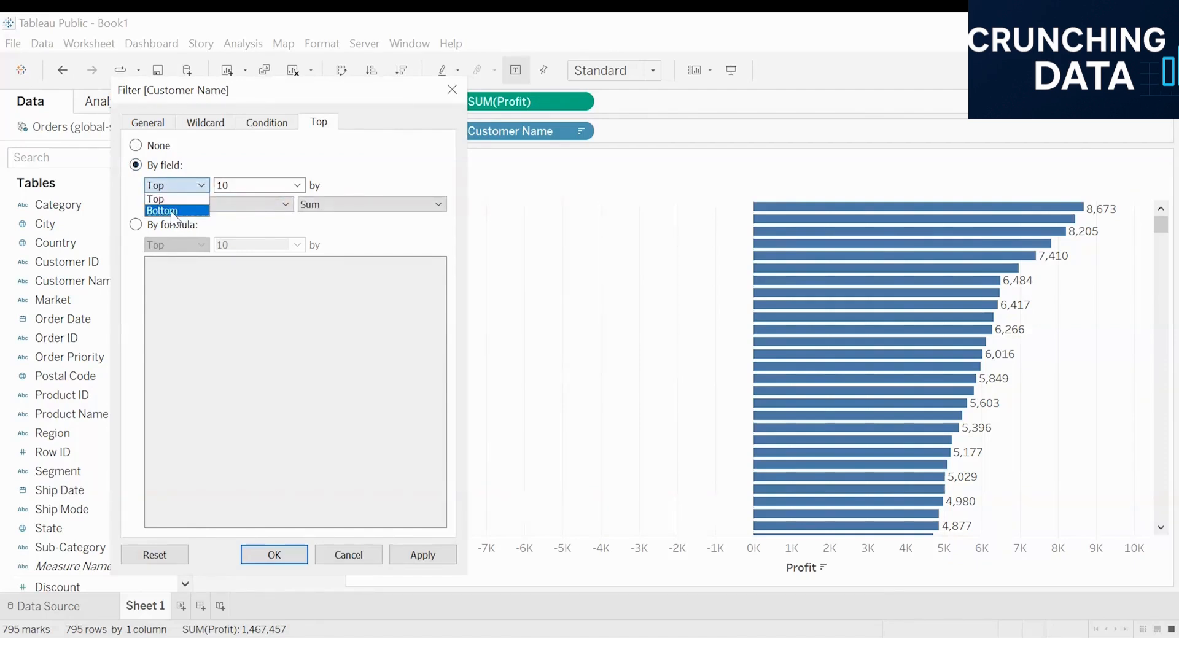
click(174, 188)
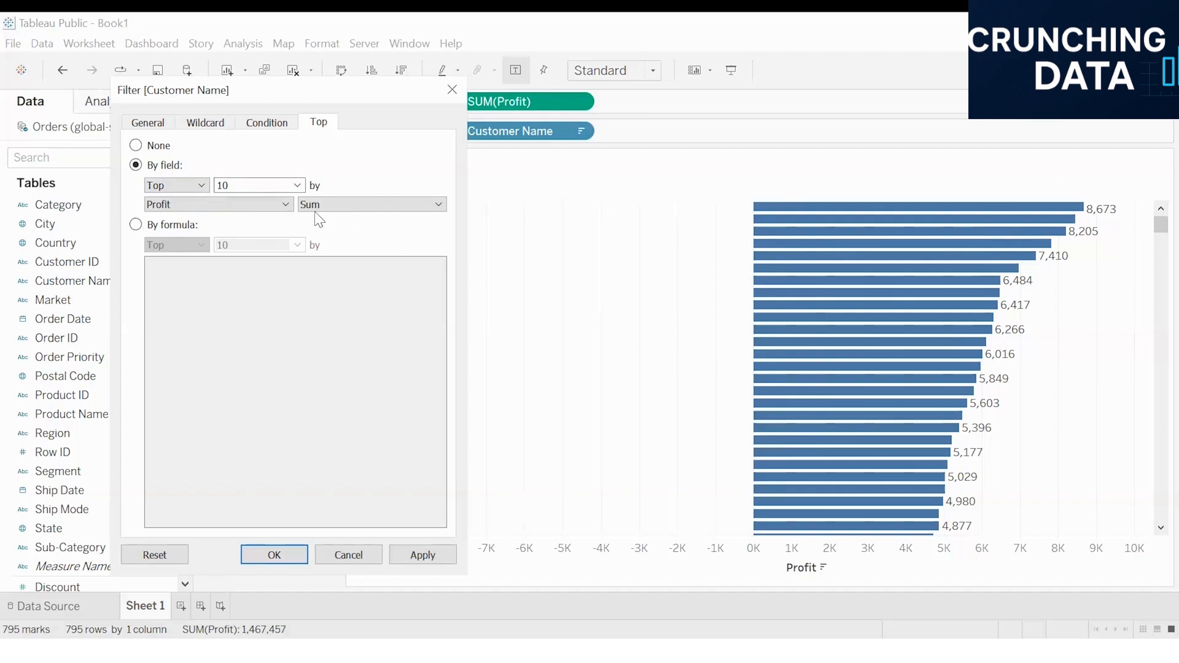
click(259, 184)
click(419, 560)
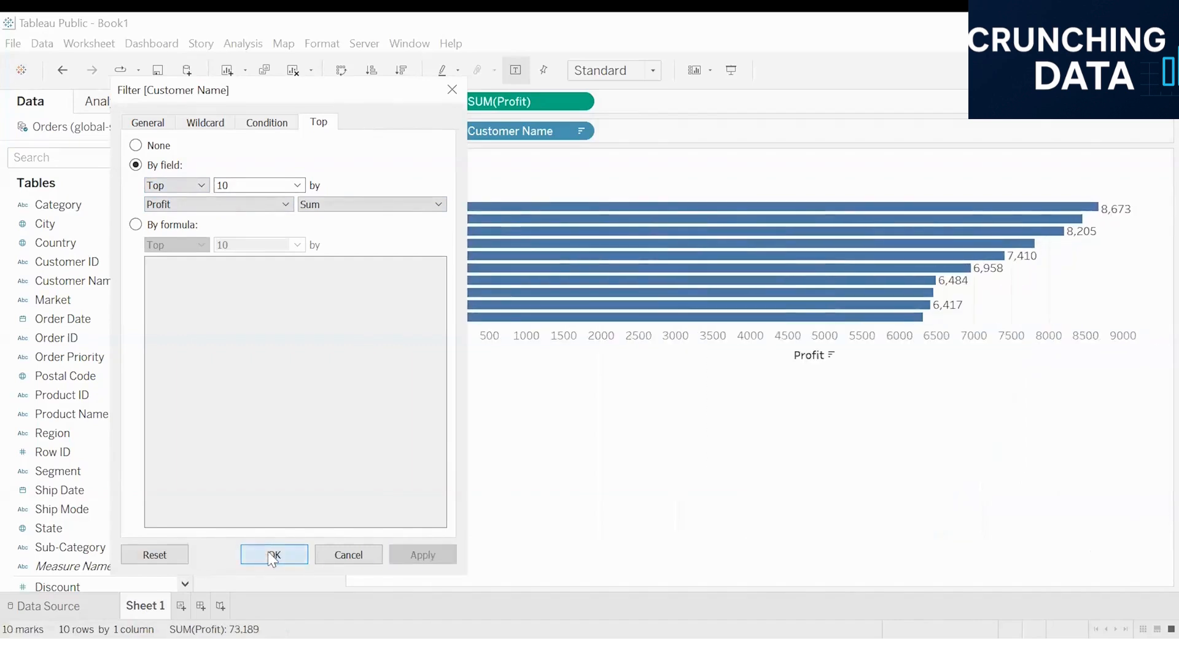
click(271, 554)
click(625, 71)
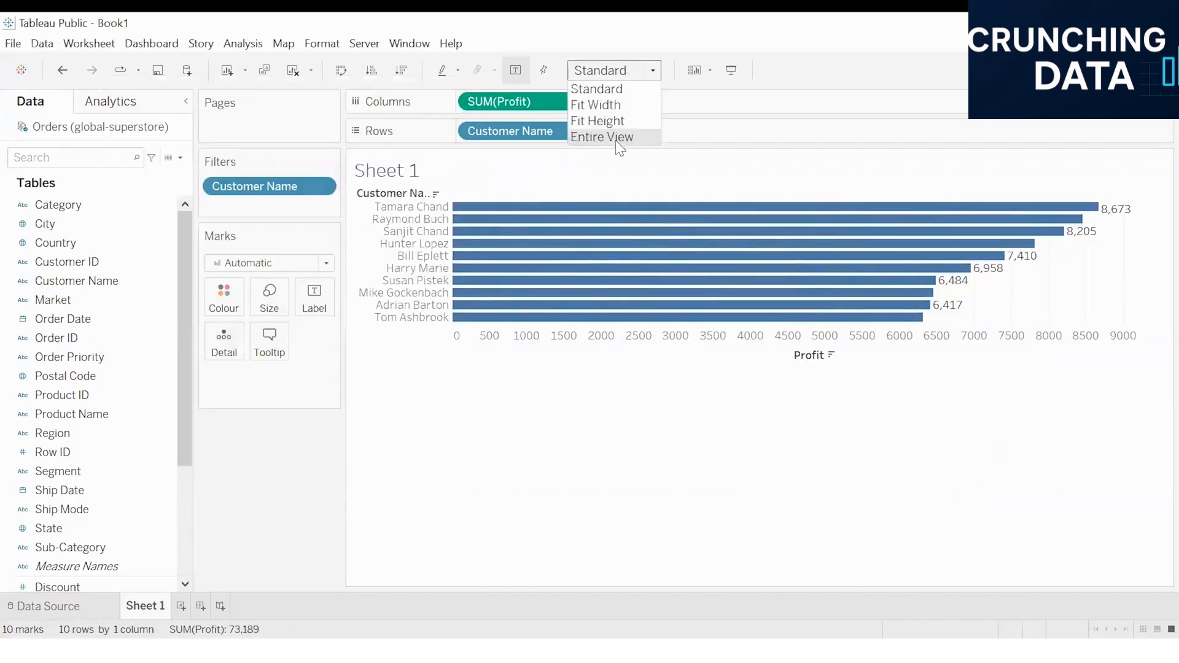
click(616, 138)
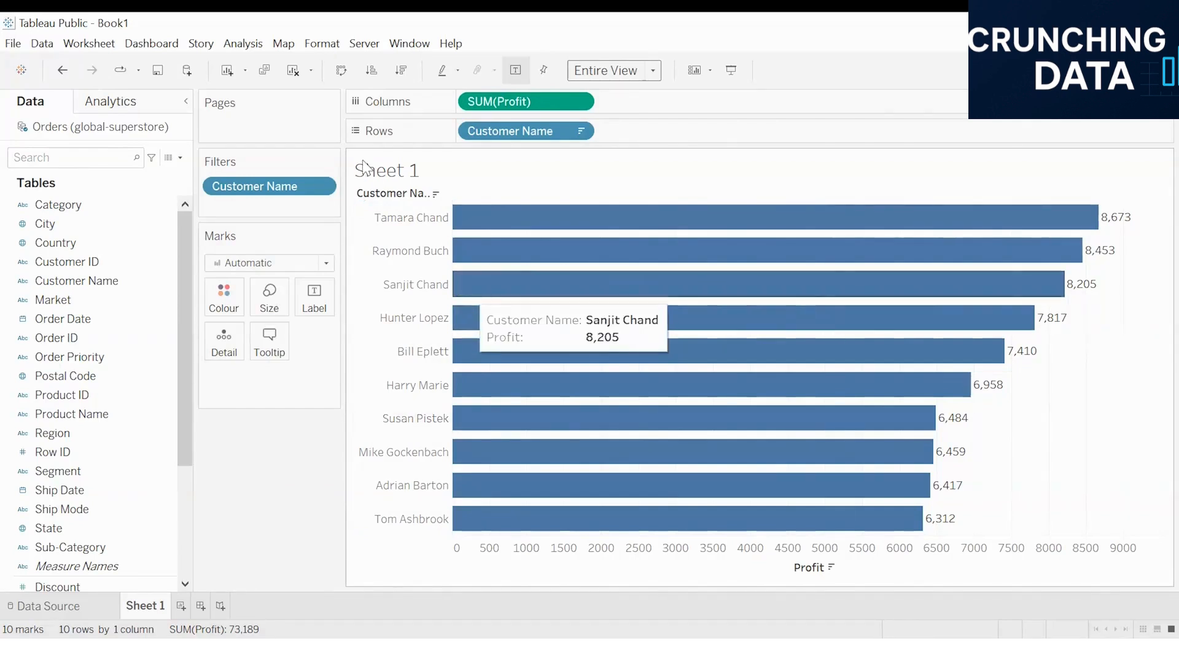
Edit the Customer Name filter to keep the top 20 customers by sum of Profit.
click(320, 187)
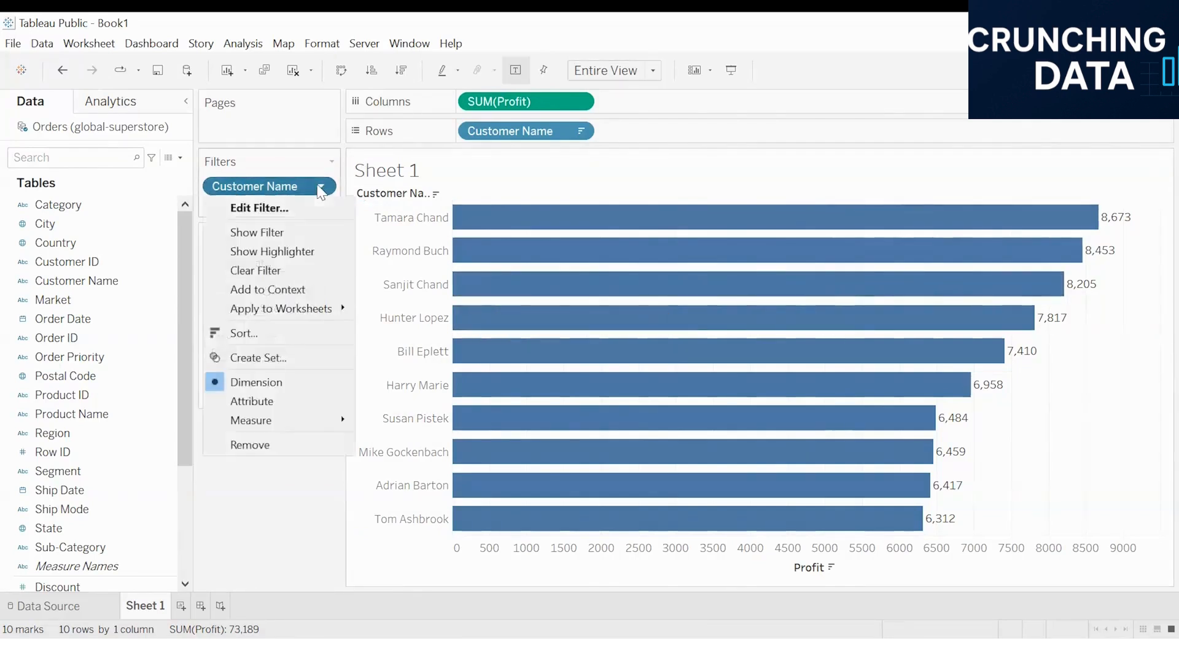
click(258, 209)
click(547, 187)
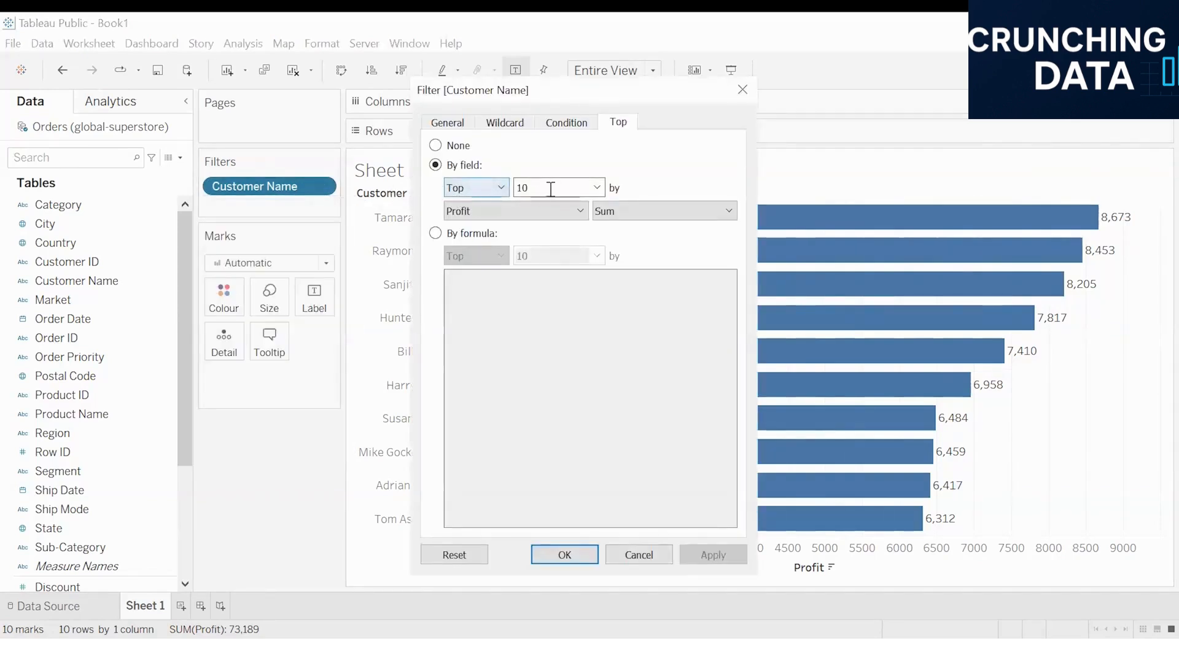
key(BackSpace)
key(BackSpace)
text(20)
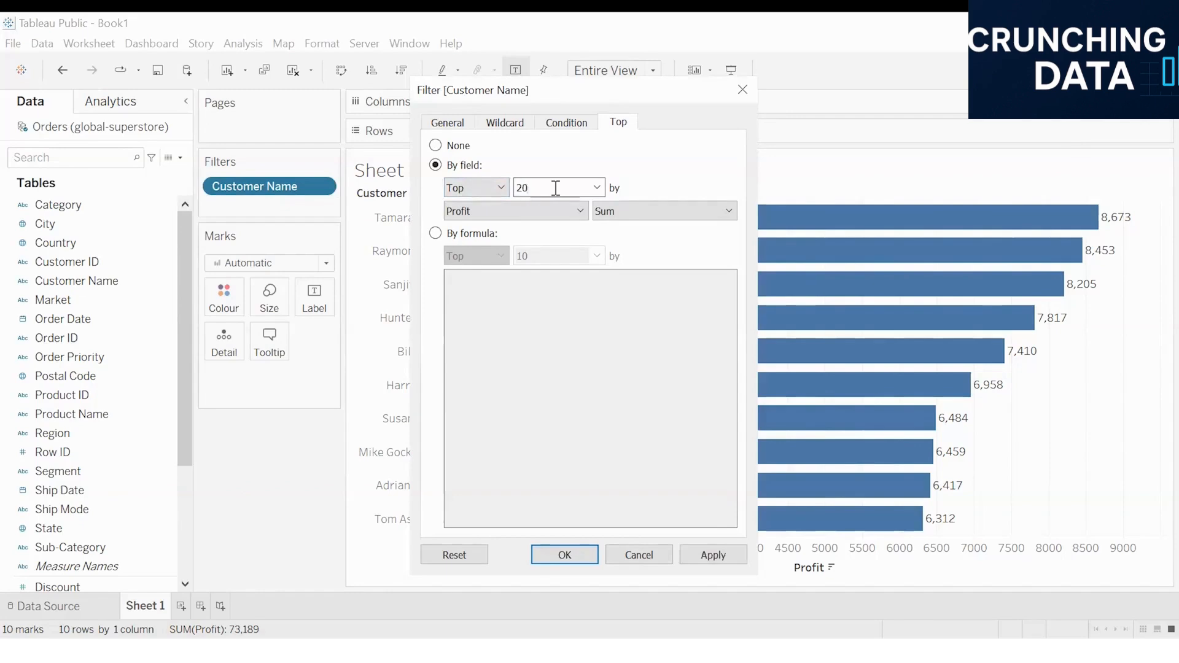
click(706, 556)
click(569, 553)
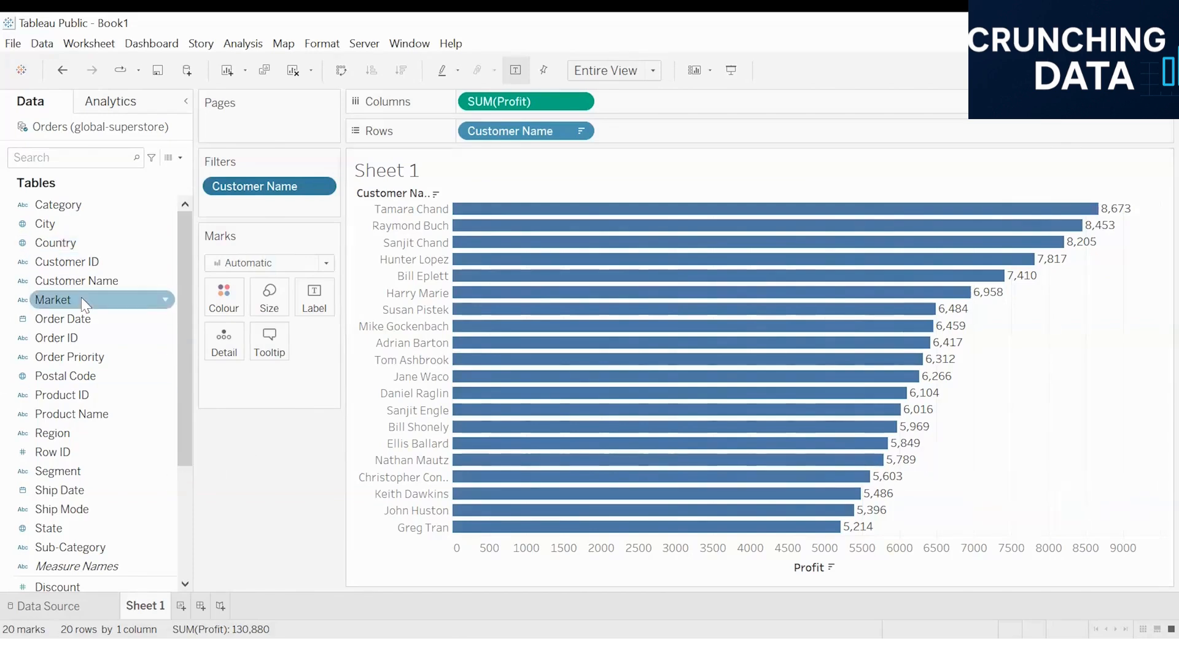
Start a new parameter and name it "top n customers by profit".
scroll(117, 314, down, 3)
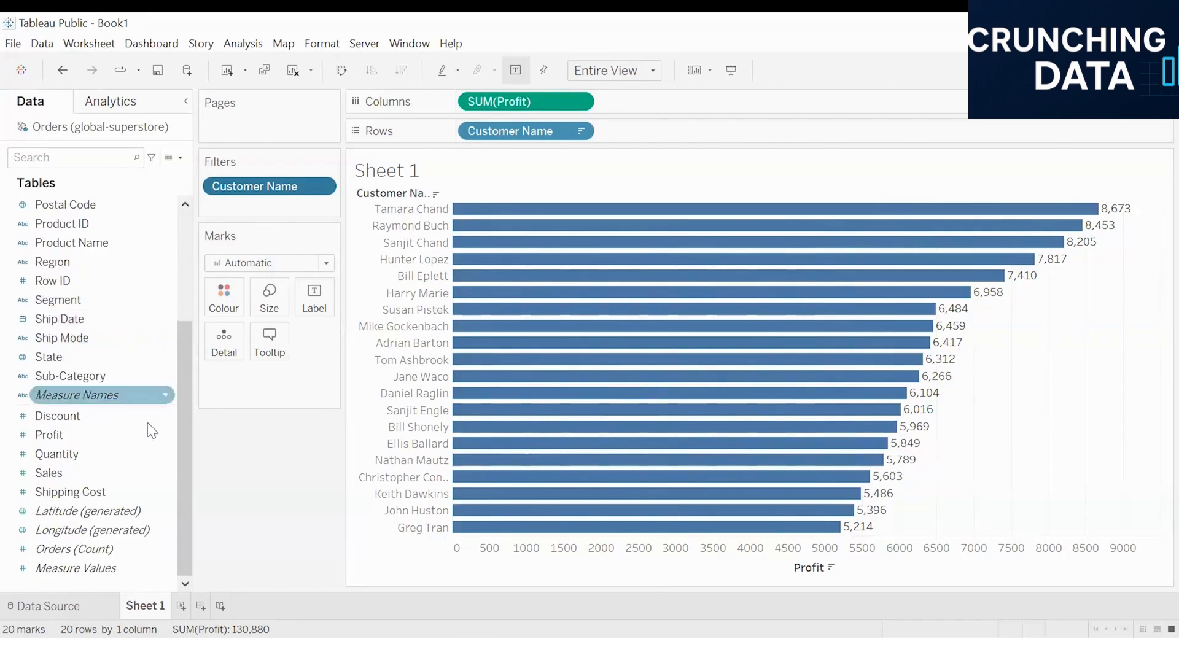
right_click(42, 581)
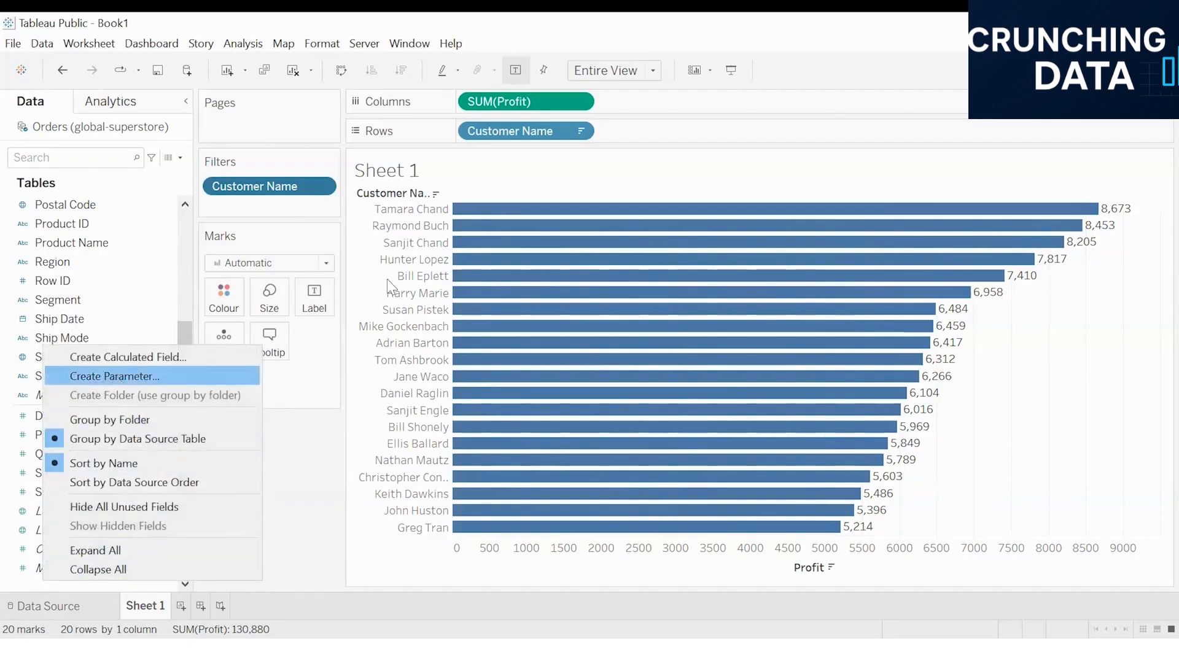
click(117, 377)
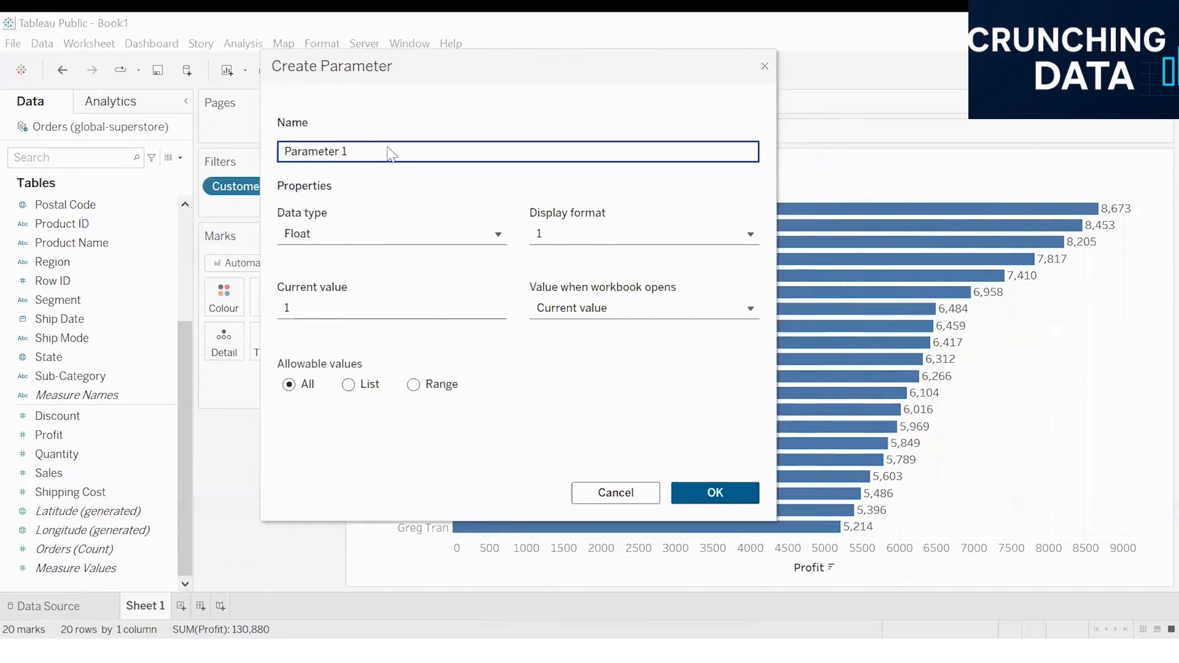
drag(390, 154, 225, 152)
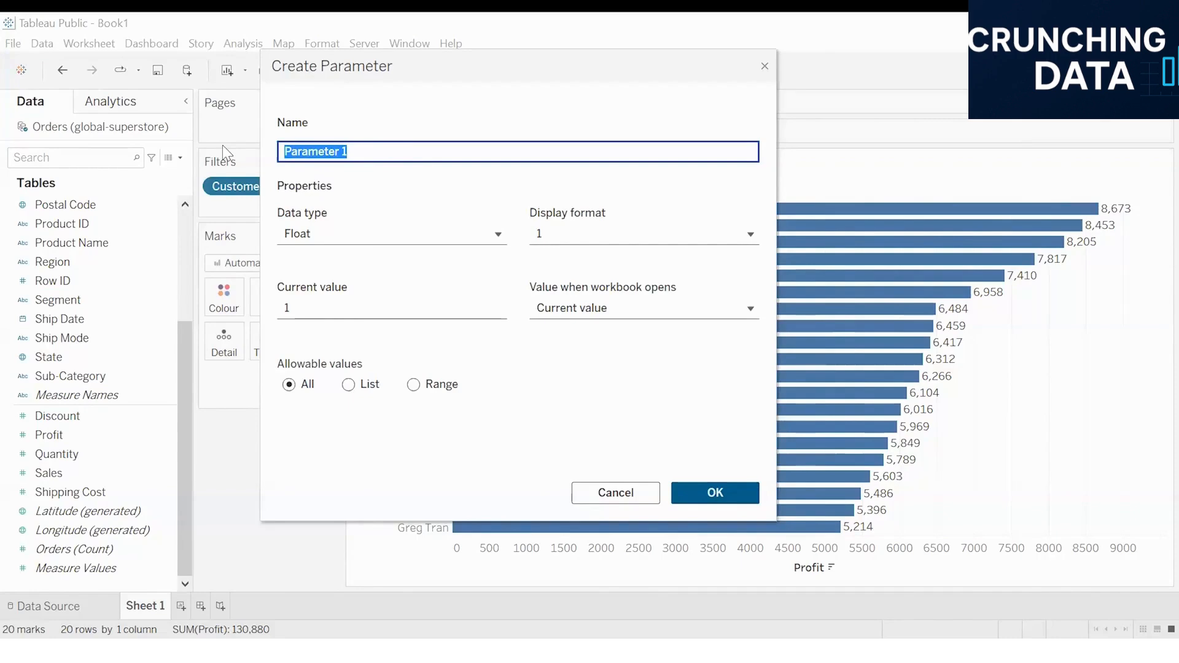
text(top)
text(n)
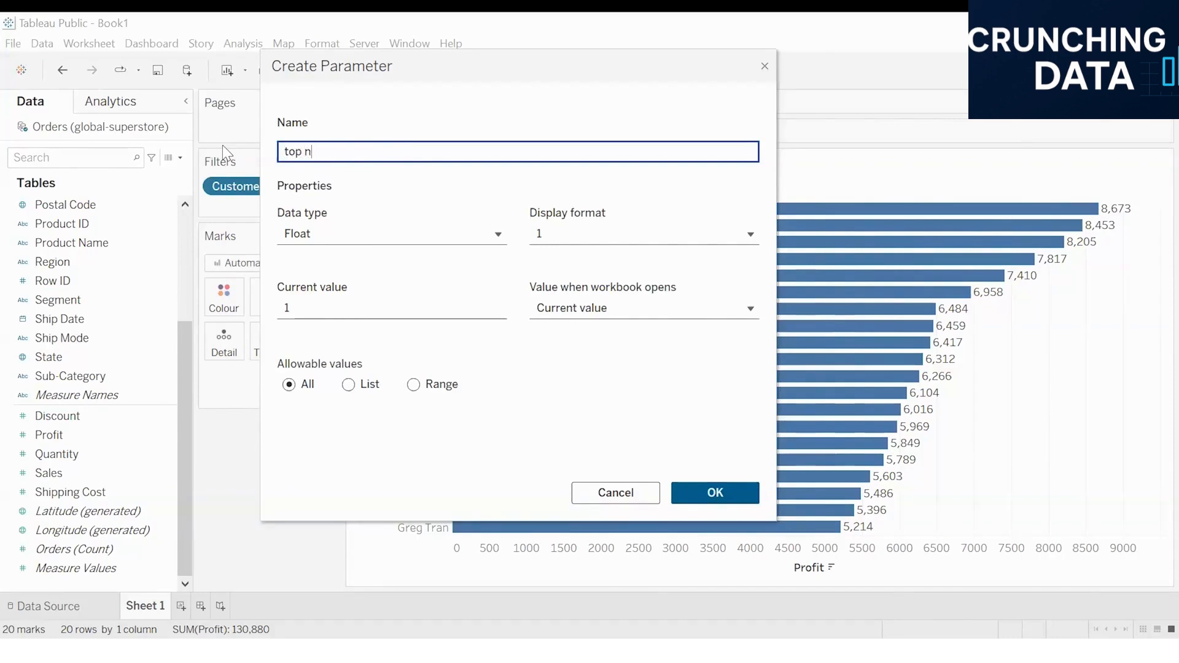
text( customers by profit)
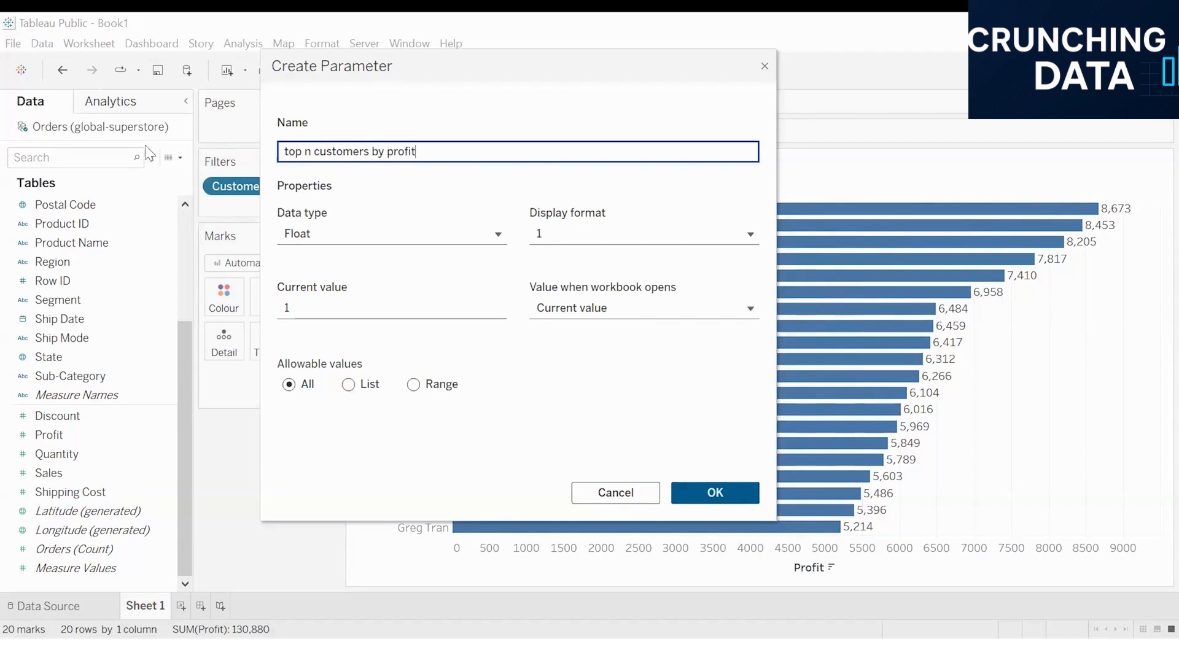
click(502, 114)
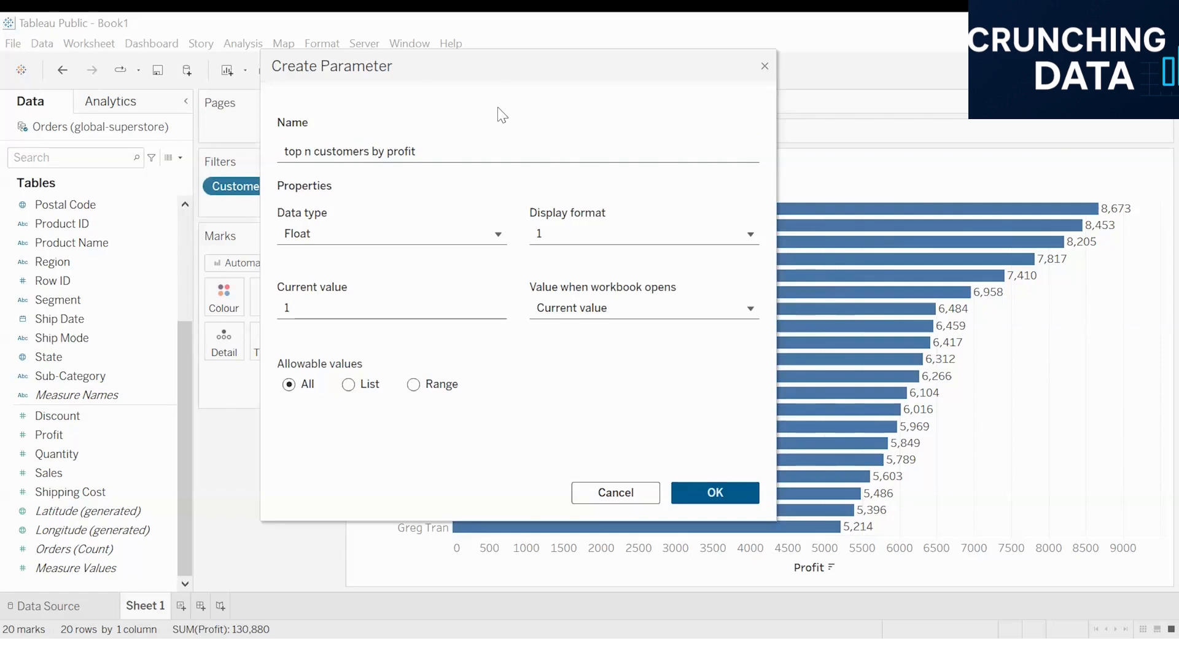
Set the new parameter's data type to Integer.
click(327, 234)
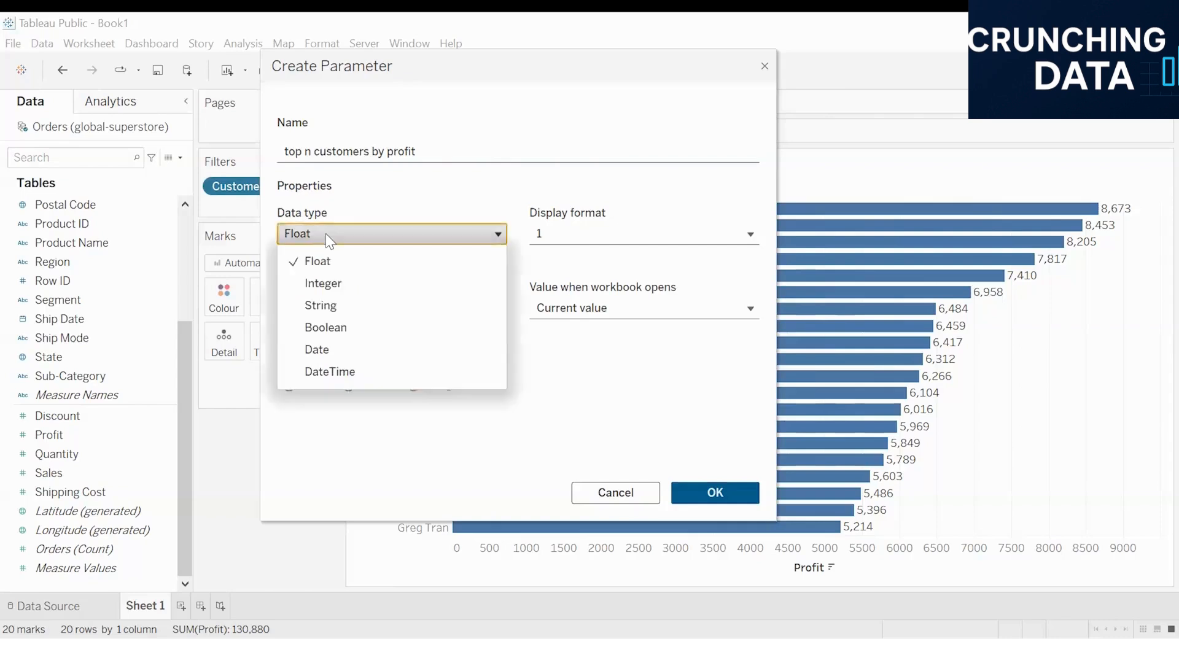
click(314, 286)
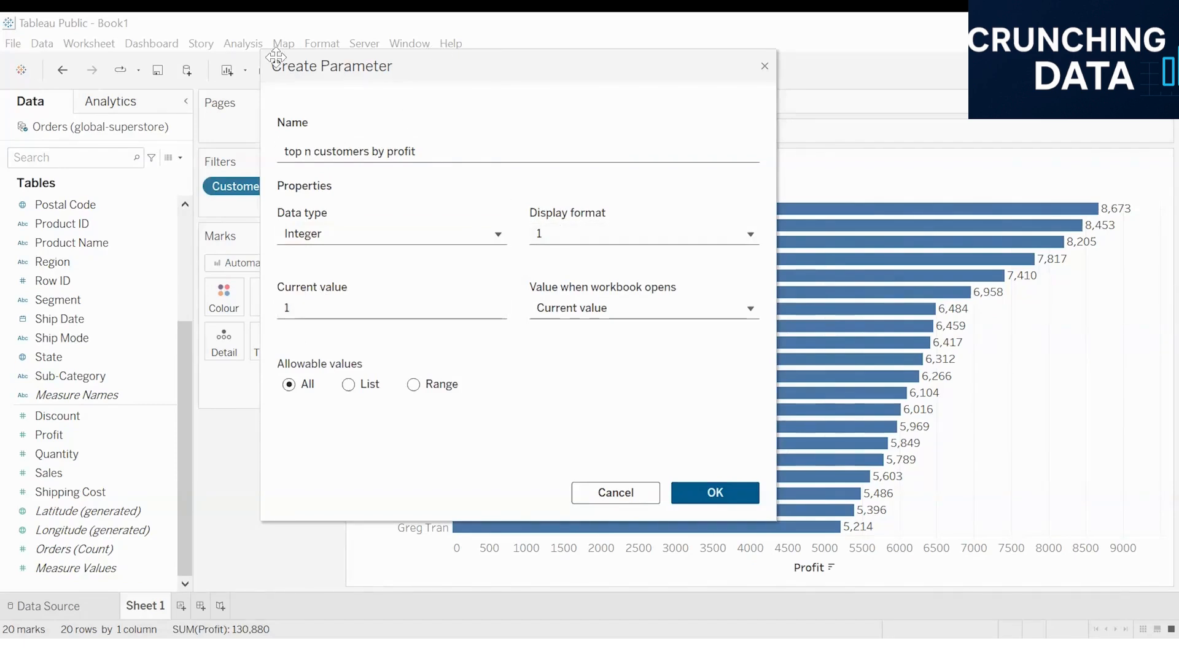
drag(274, 59, 108, 62)
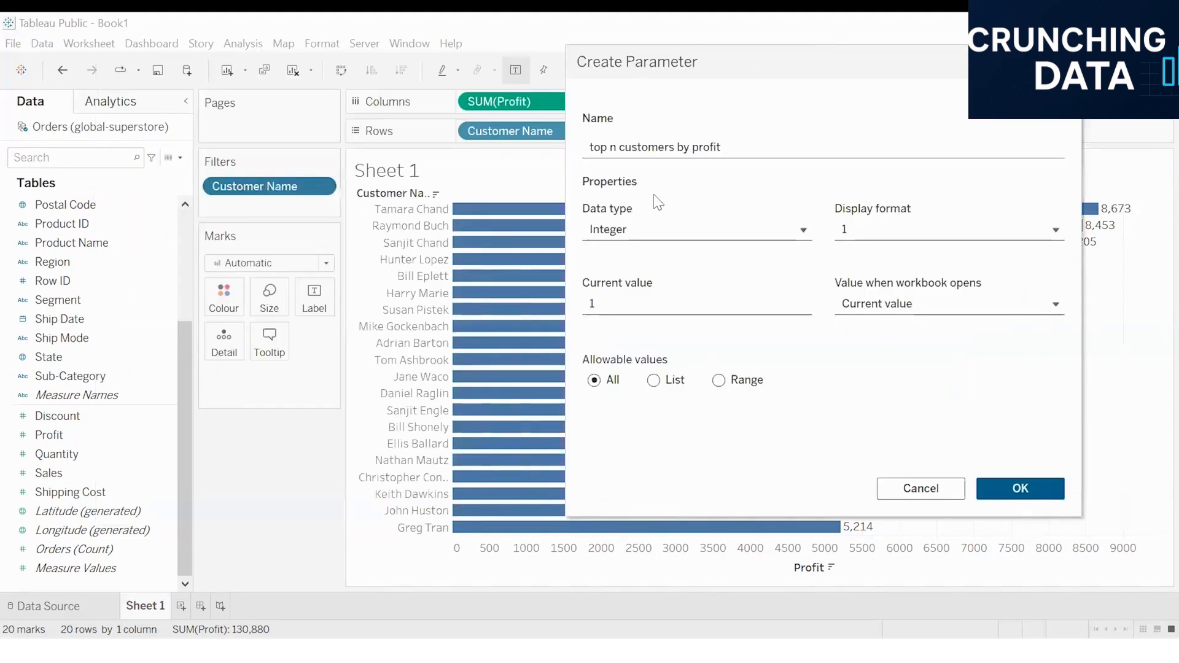
drag(686, 61, 503, 42)
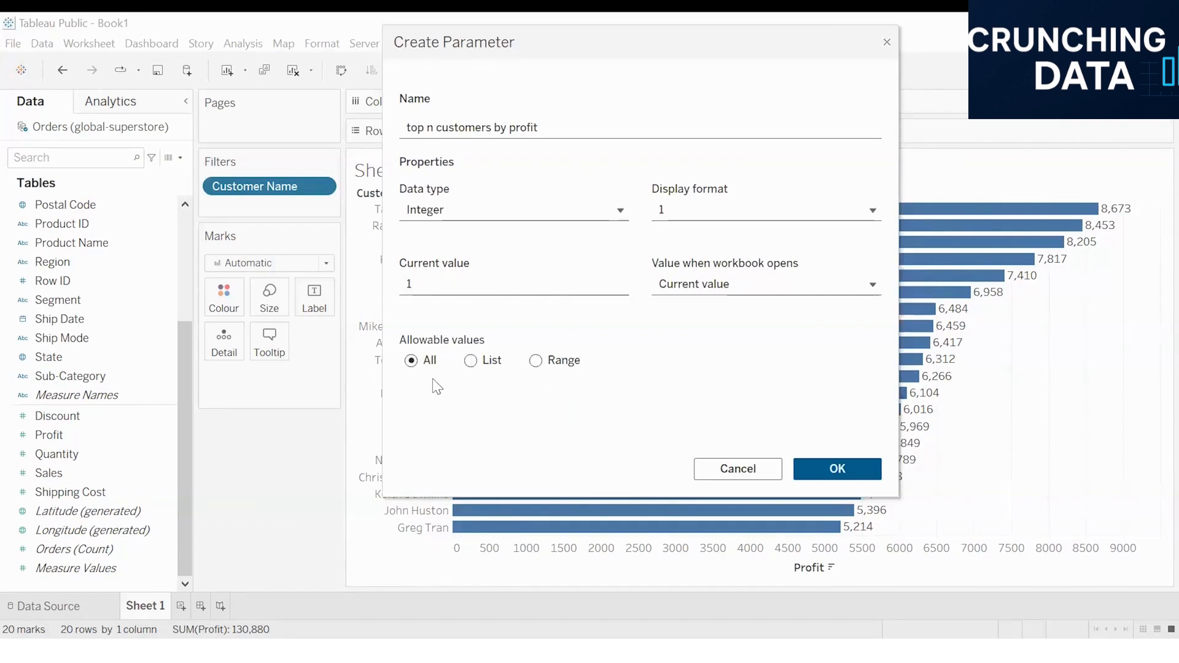
Create the integer parameter and make the Customer Name filter use it as its top count by sum of Profit.
click(821, 473)
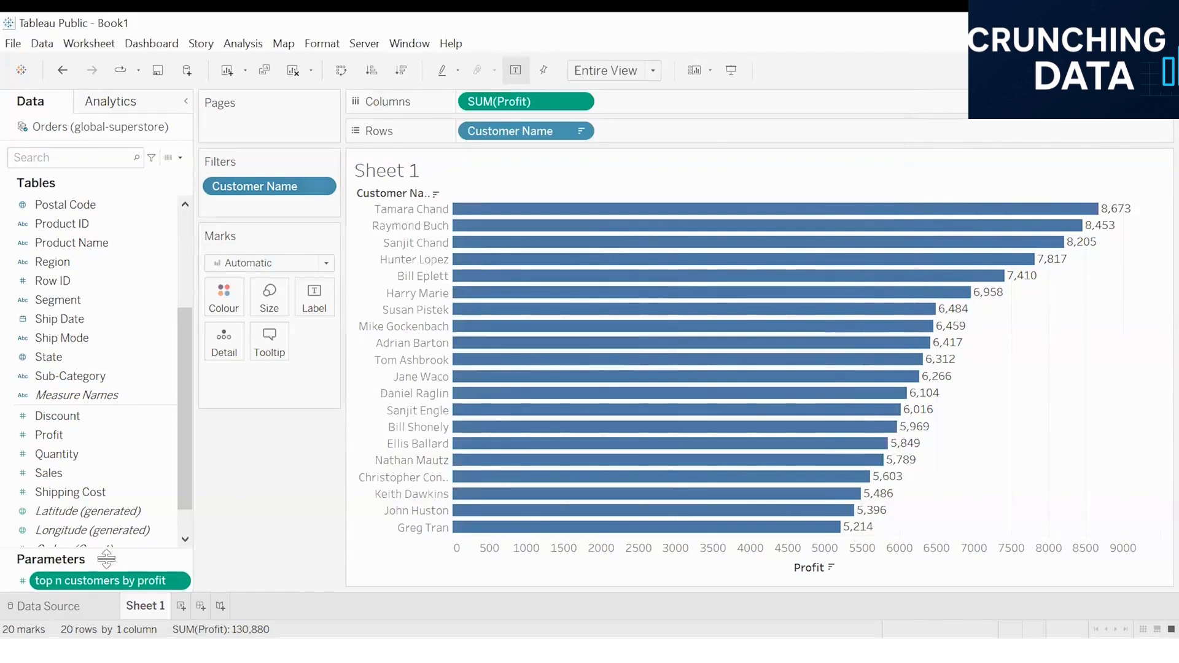
scroll(105, 491, down, 2)
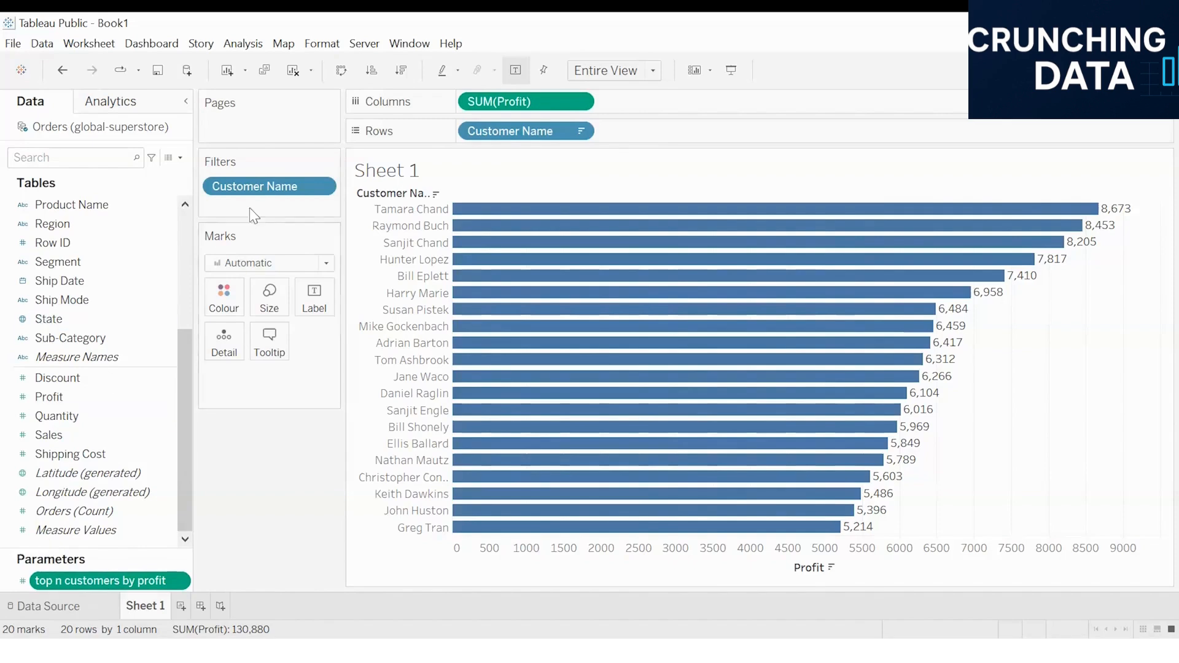
click(321, 186)
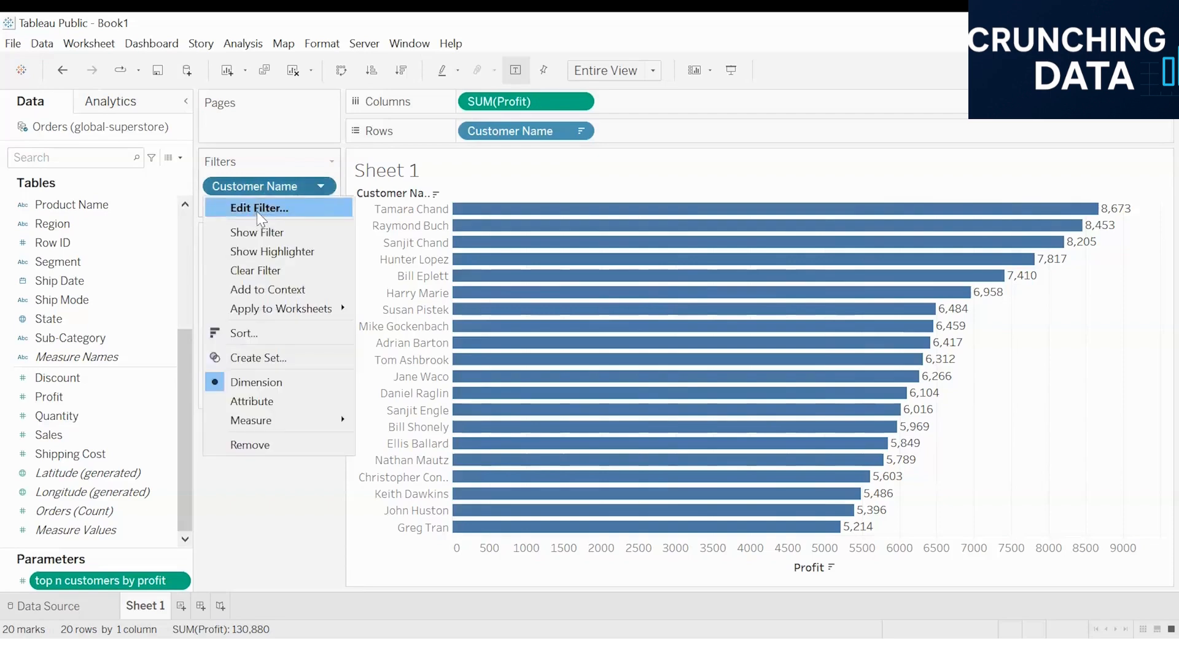
click(256, 208)
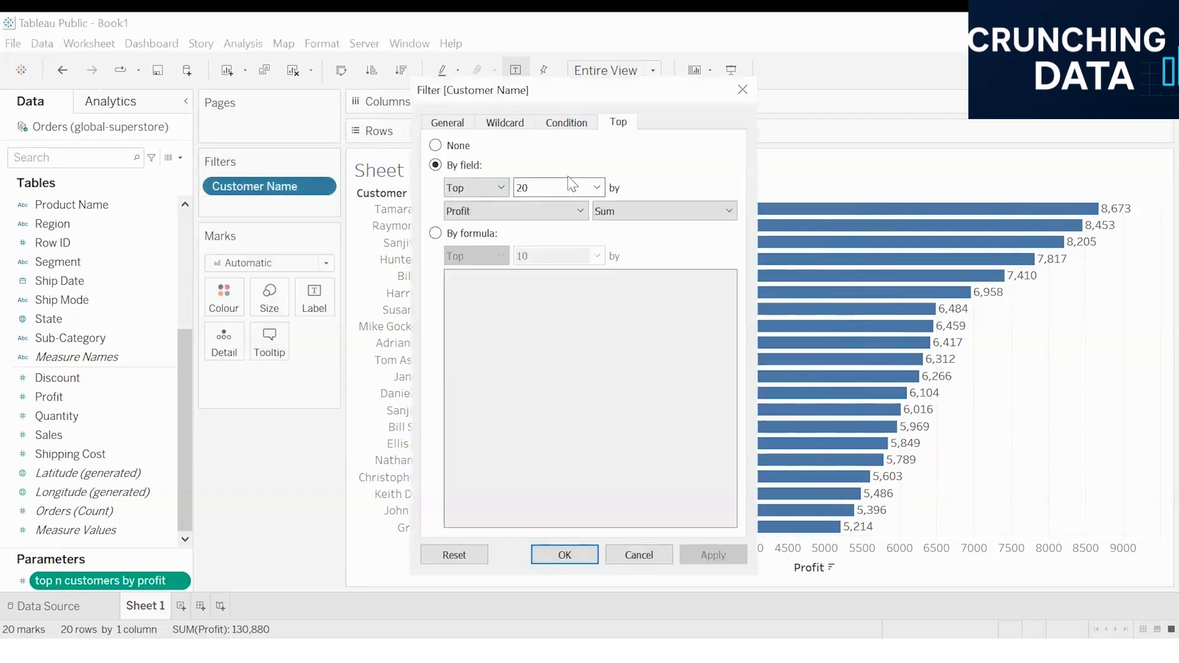
click(597, 187)
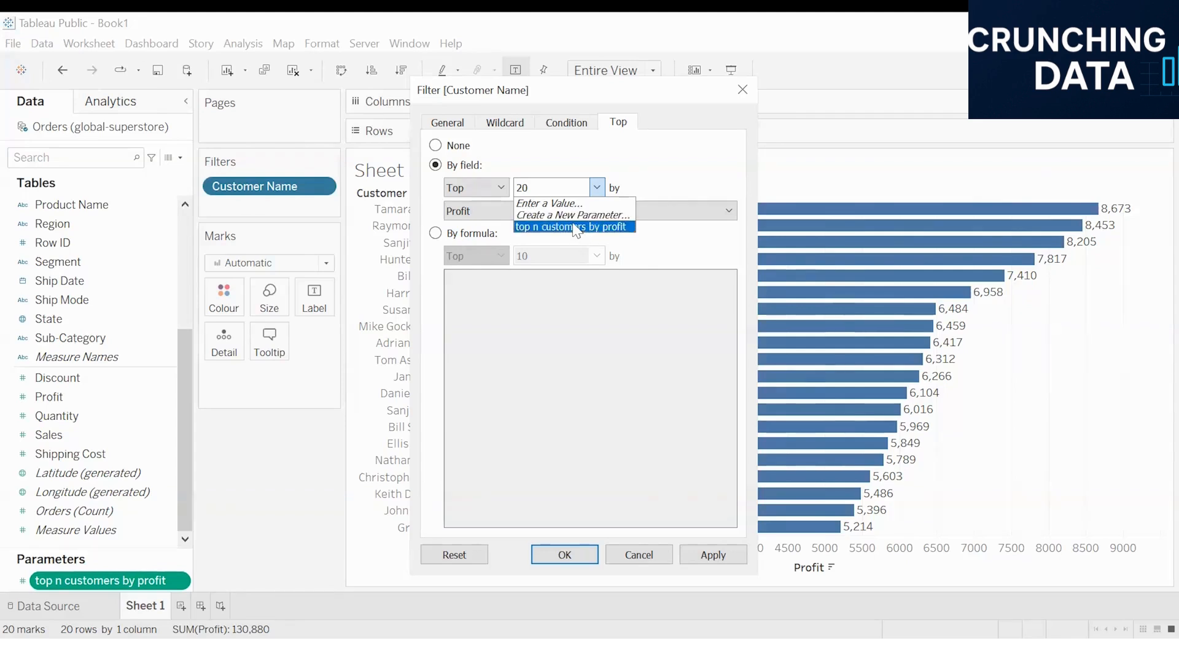
click(575, 227)
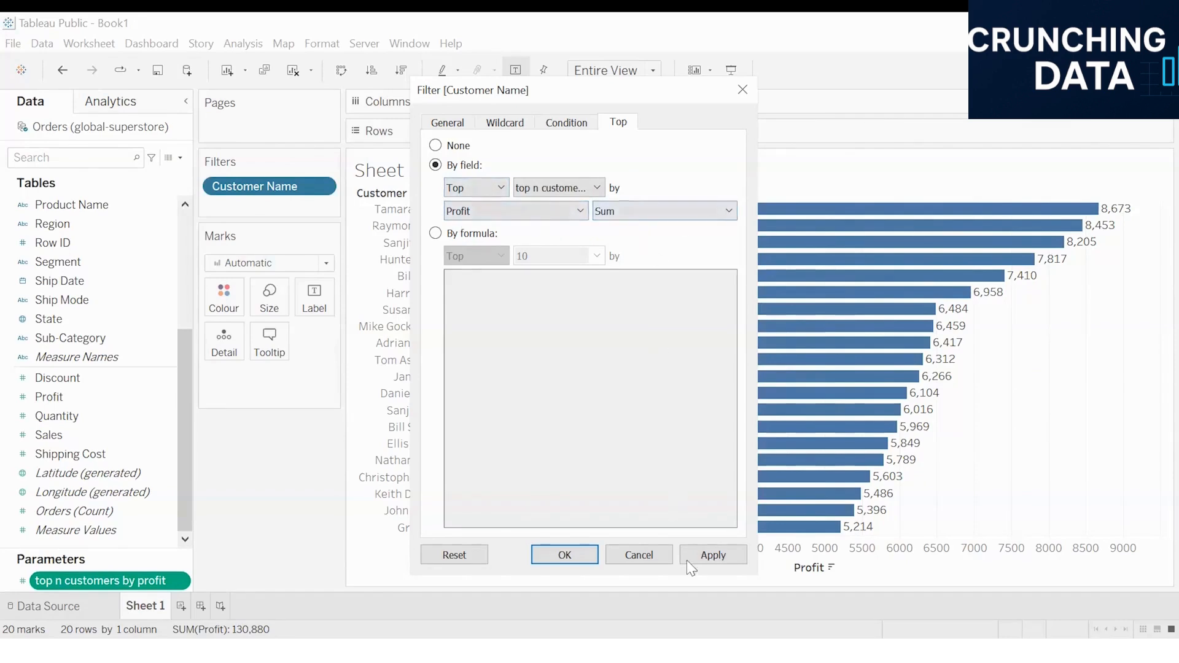
click(712, 556)
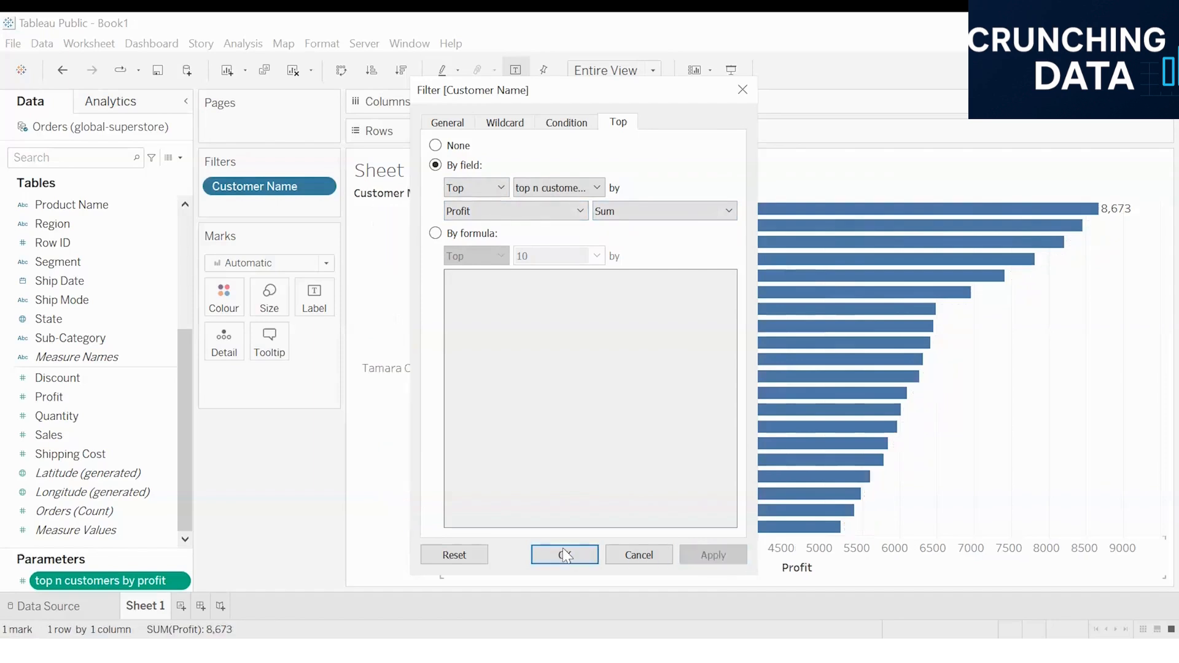
click(565, 556)
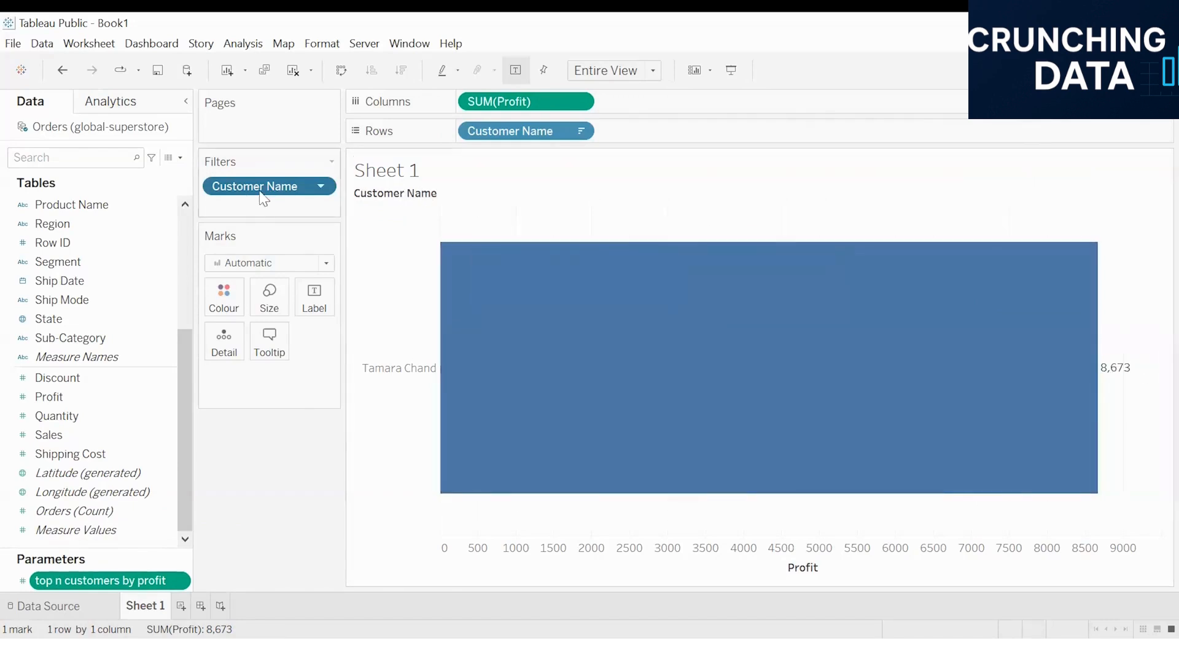
click(321, 186)
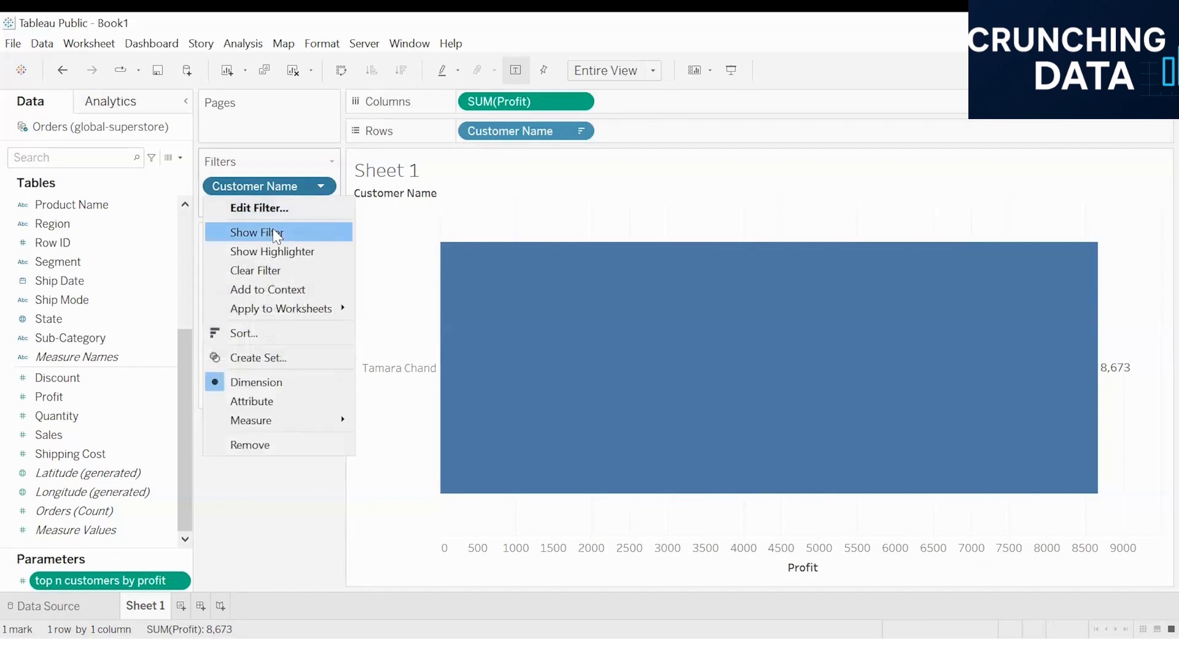
click(277, 236)
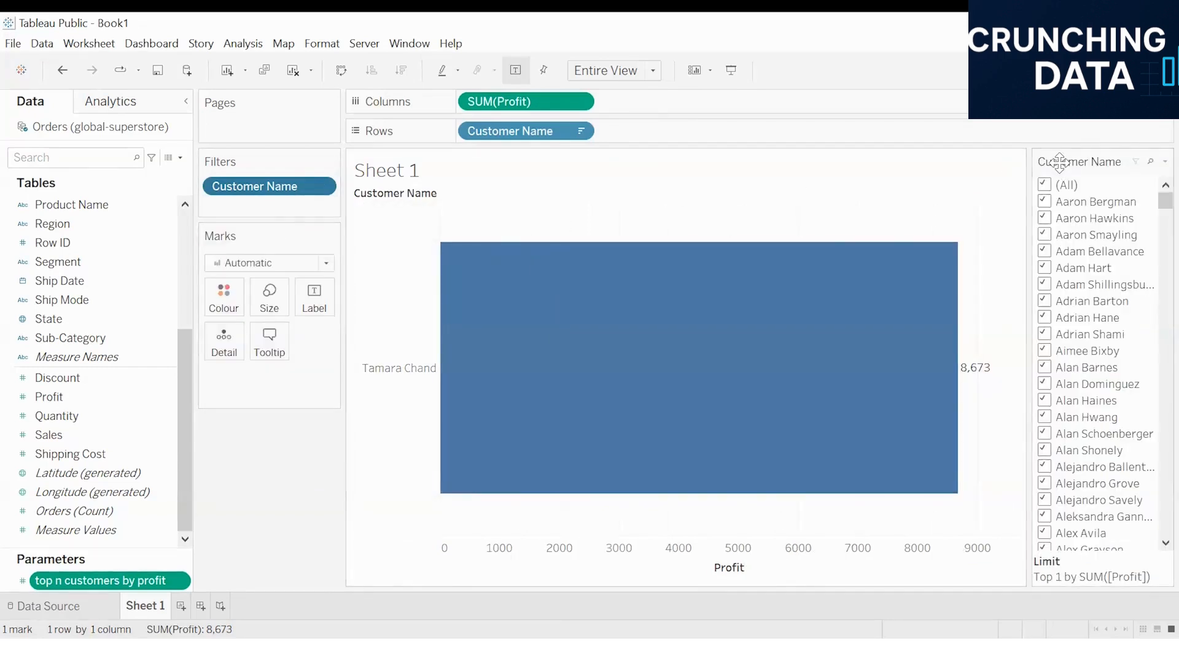
drag(1165, 201, 1150, 163)
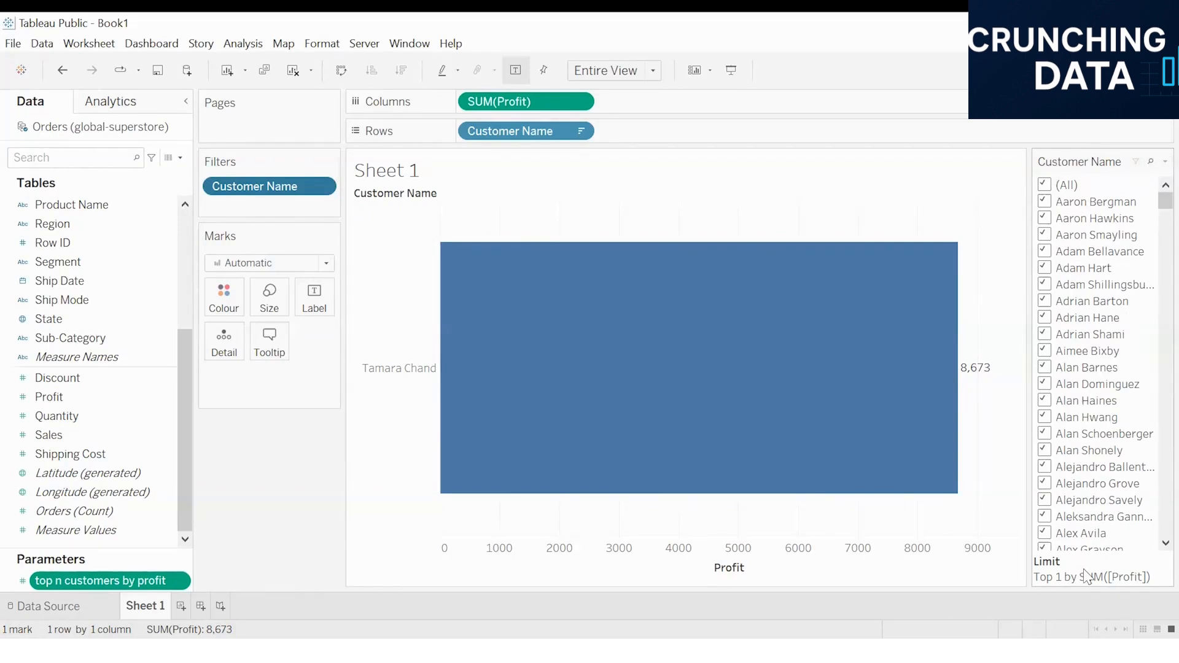
drag(1149, 203, 1149, 311)
scroll(1150, 273, up, 10)
click(1165, 161)
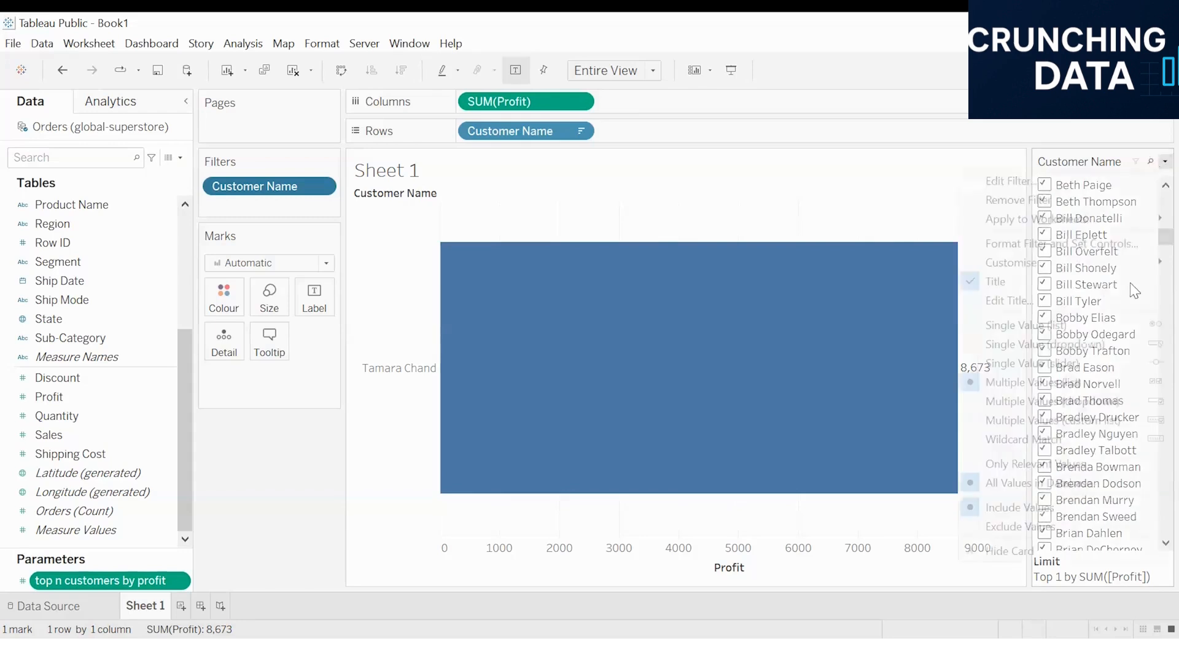
click(1041, 551)
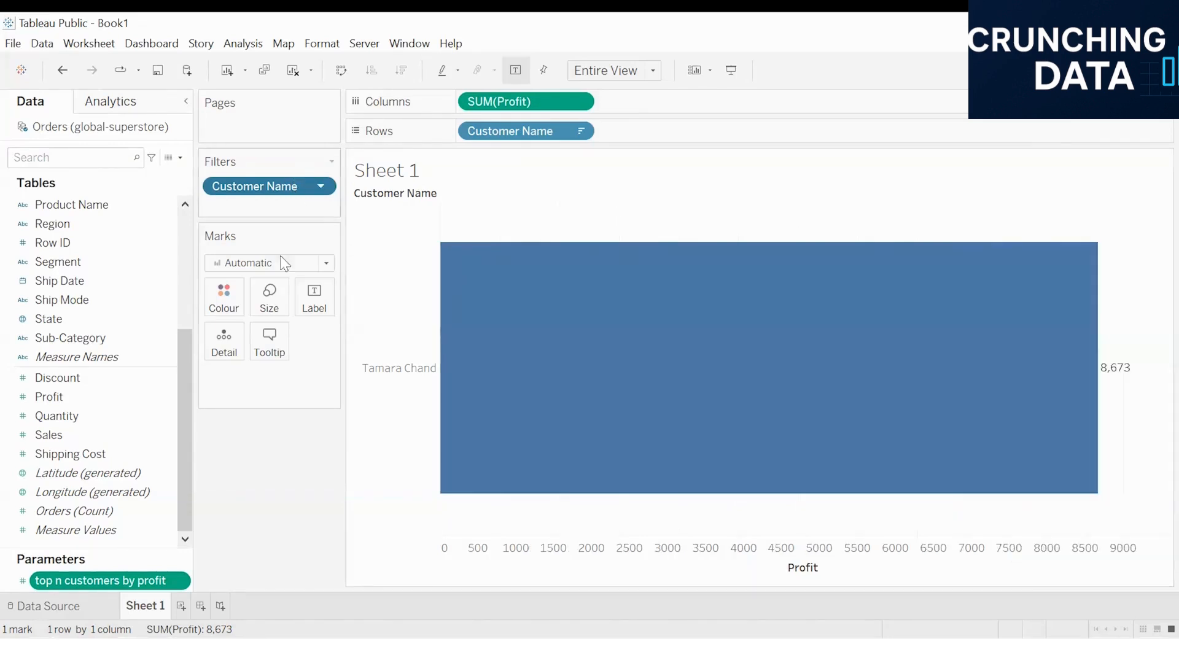
Show the "top n customers by profit" parameter control on the sheet and set its value to 10.
click(182, 582)
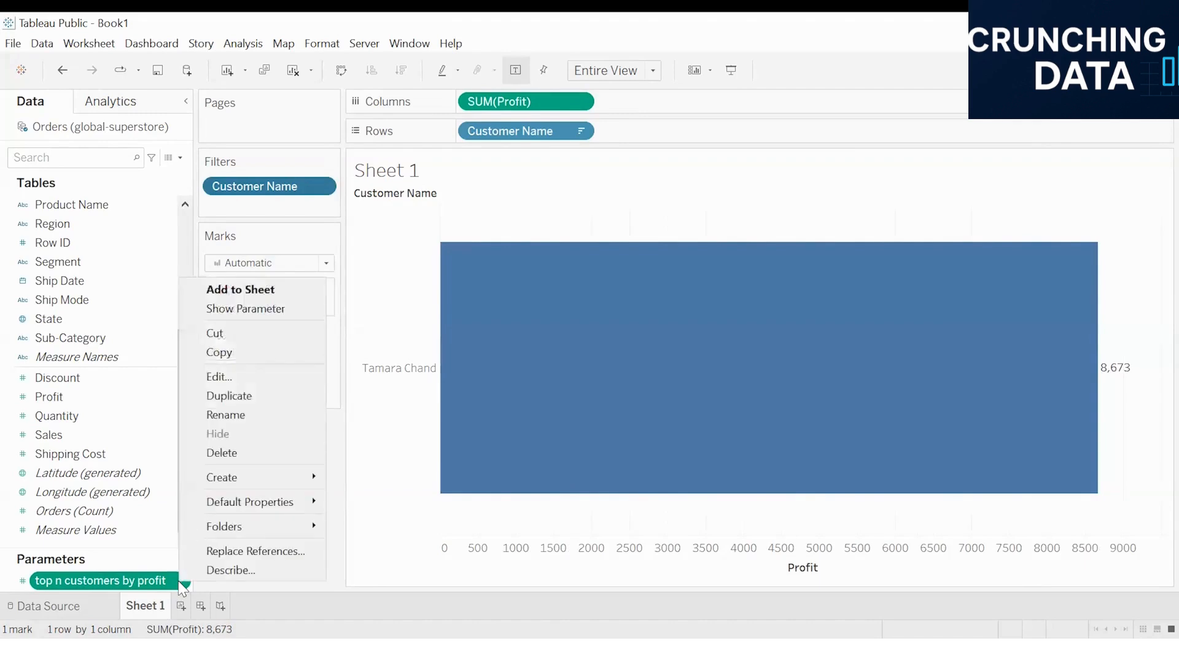
click(237, 316)
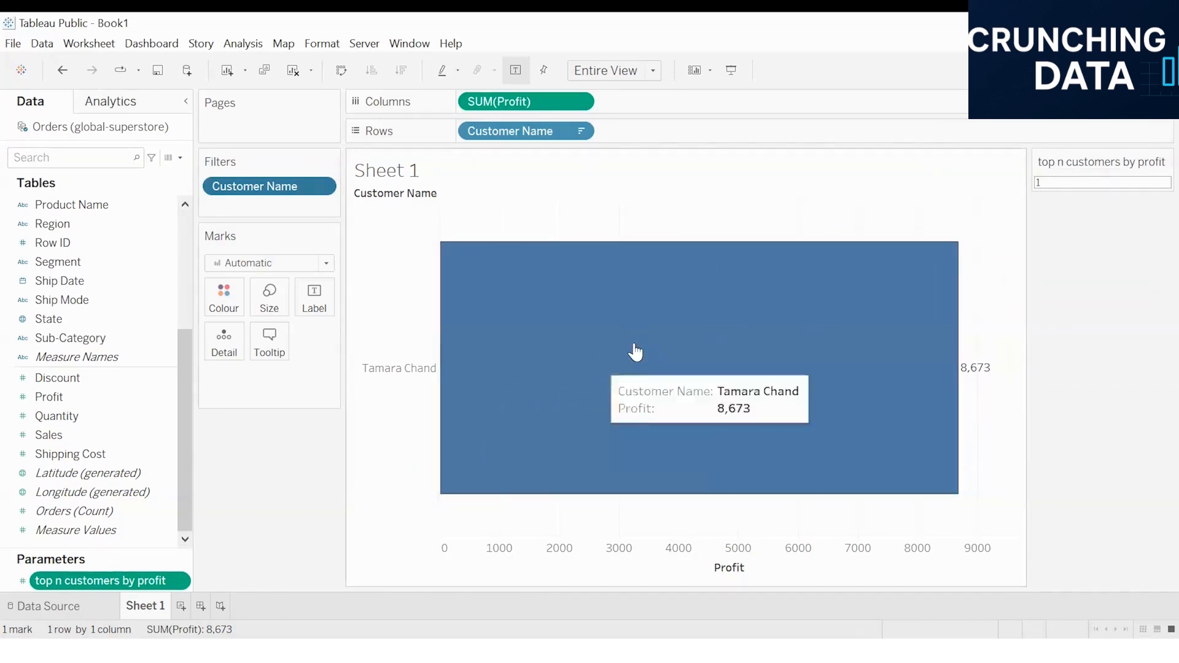
click(1075, 183)
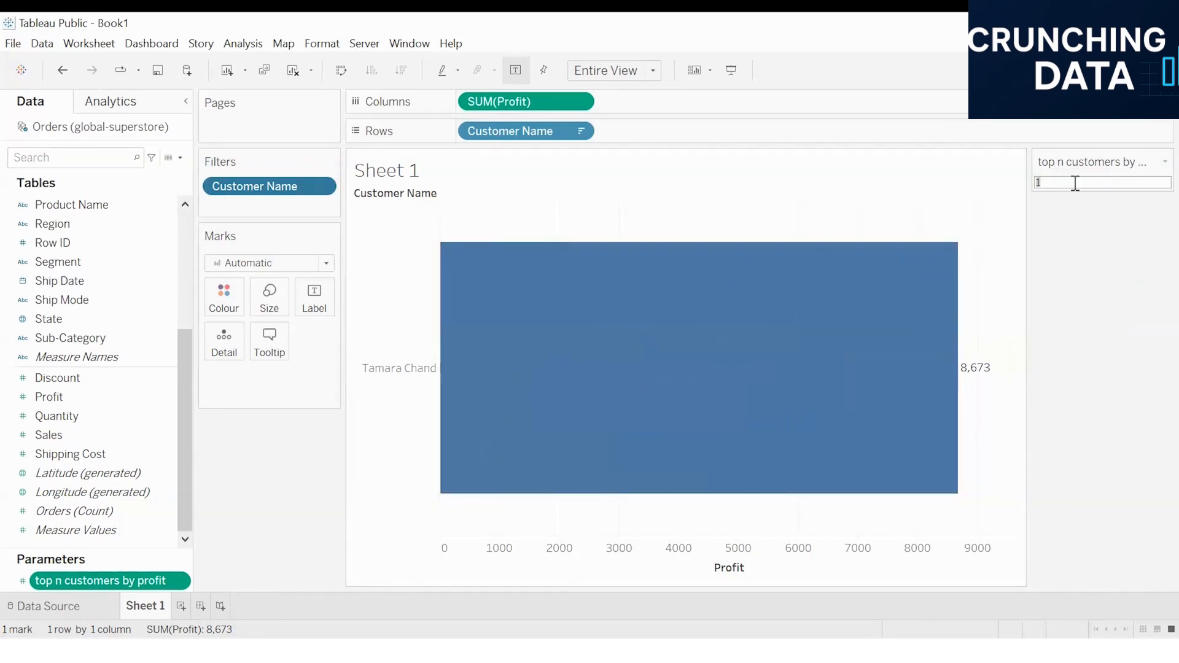
text(0)
key(Return)
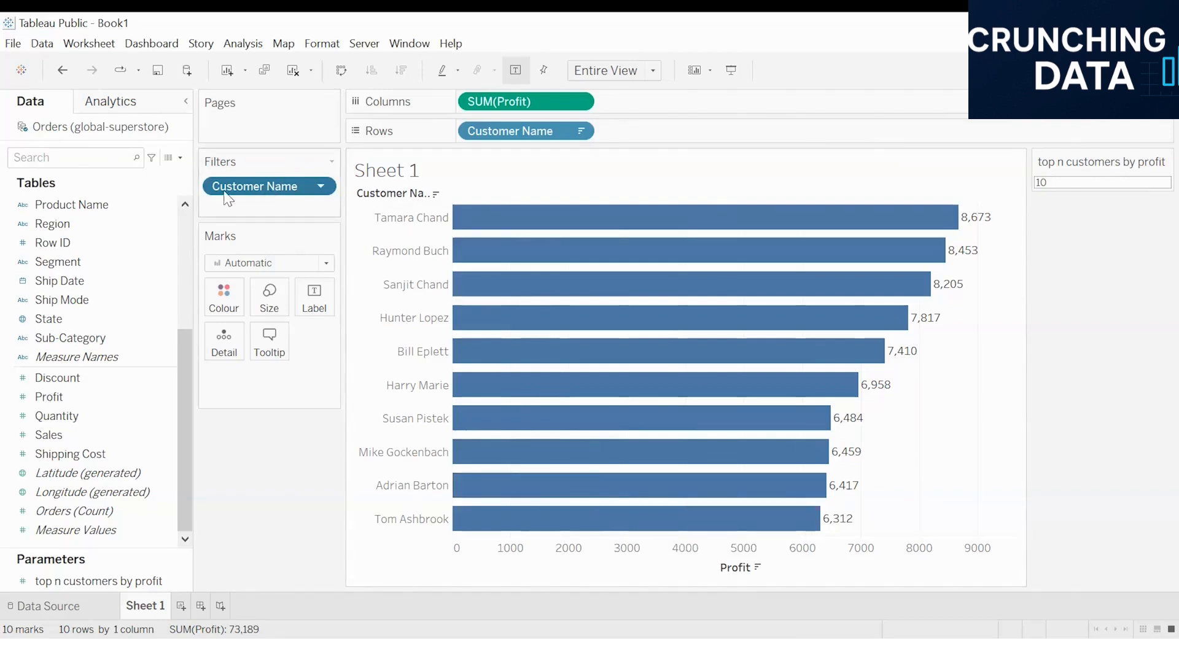
Change the Customer Name filter from Top to Bottom, keeping the parameter as the count by sum of Profit.
click(322, 187)
click(286, 208)
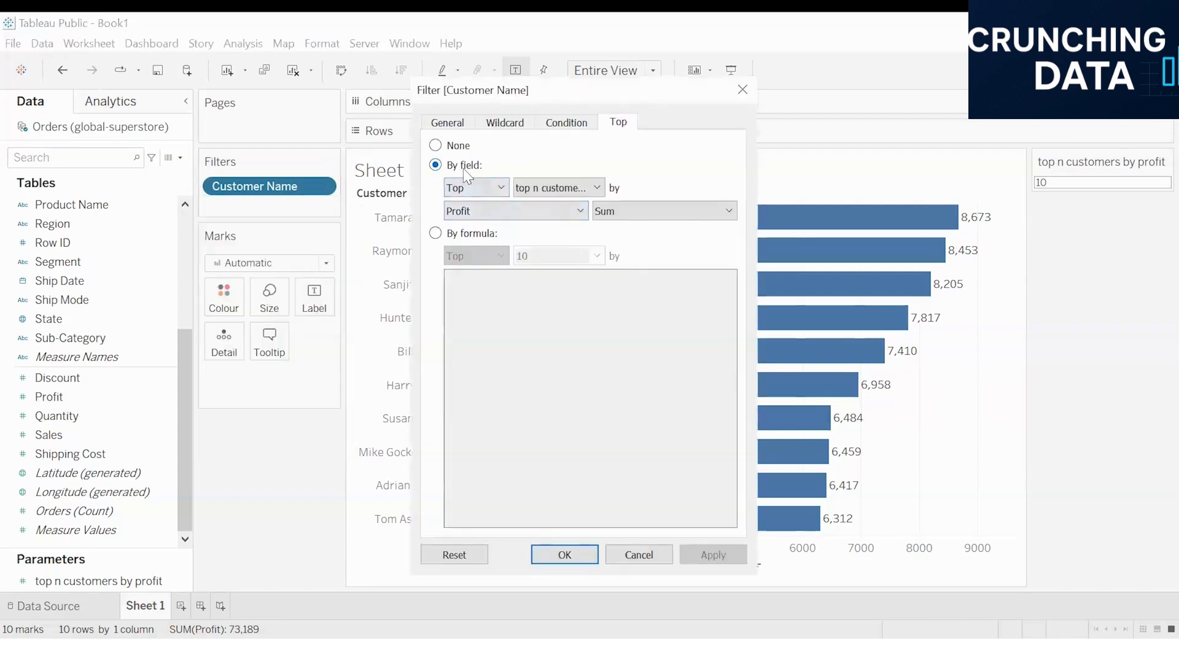
click(489, 188)
click(476, 215)
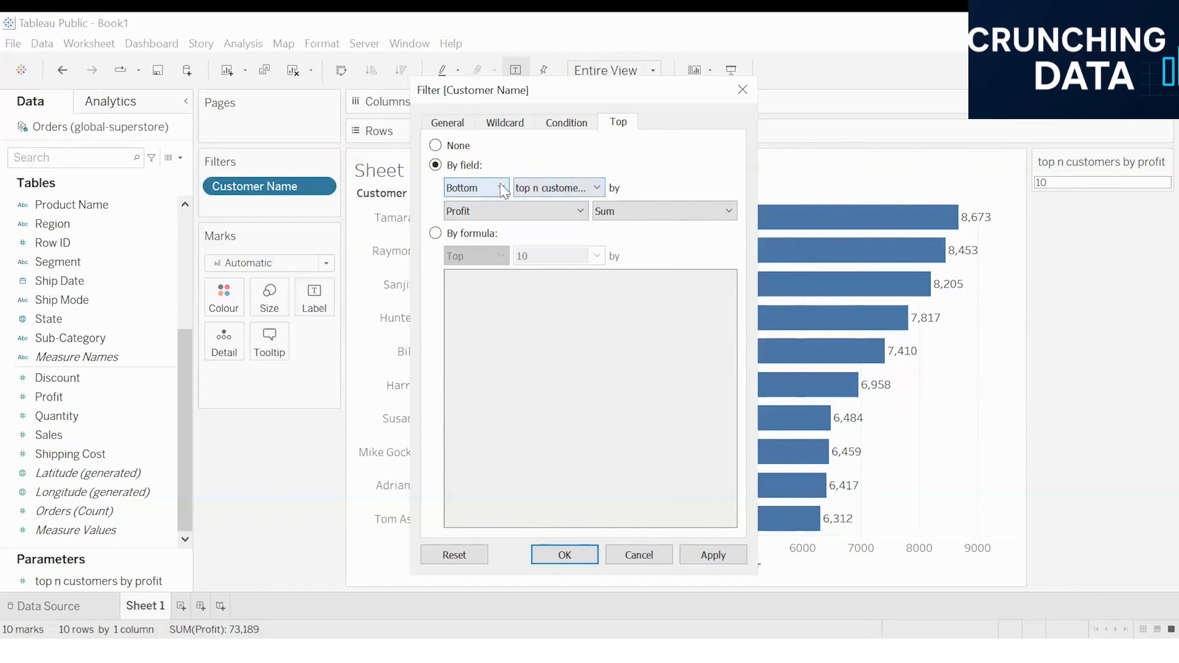
click(710, 557)
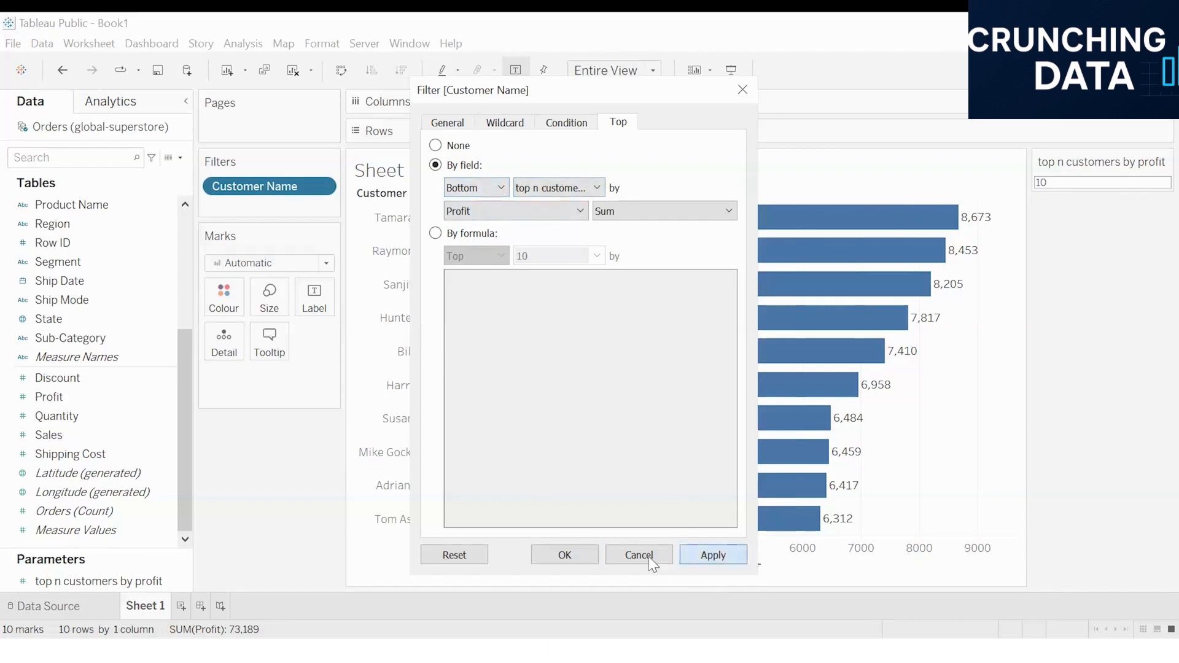
click(545, 553)
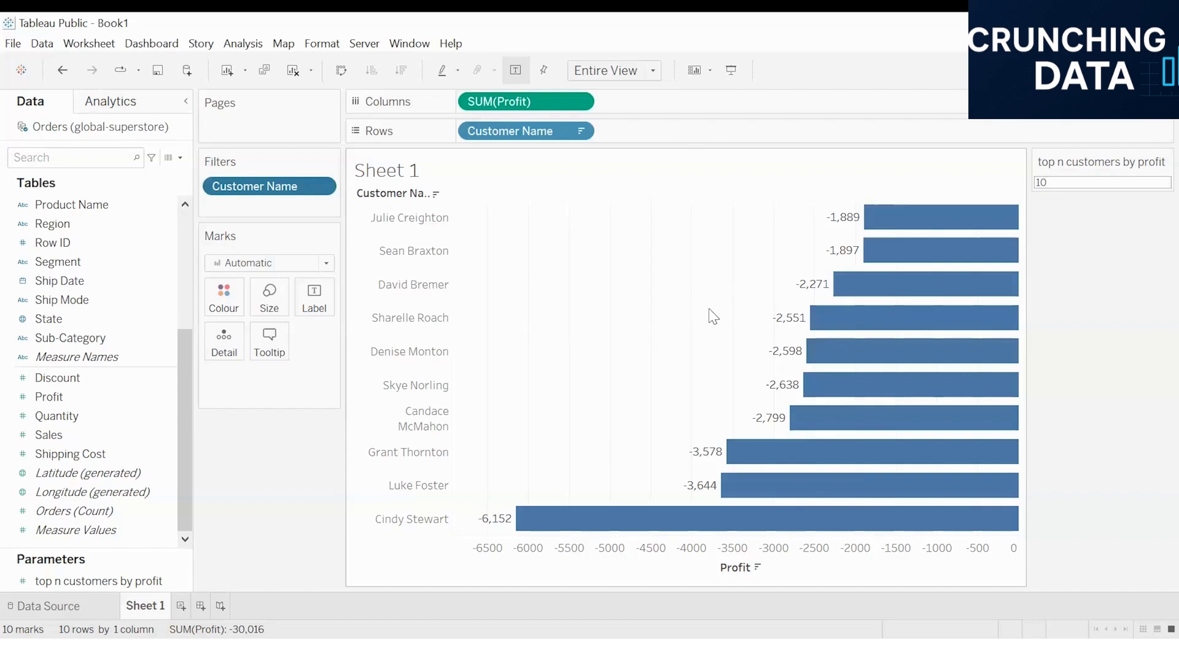
Add a new worksheet and list the sum of Profit for each Customer Name in it.
click(180, 606)
scroll(117, 295, up, 4)
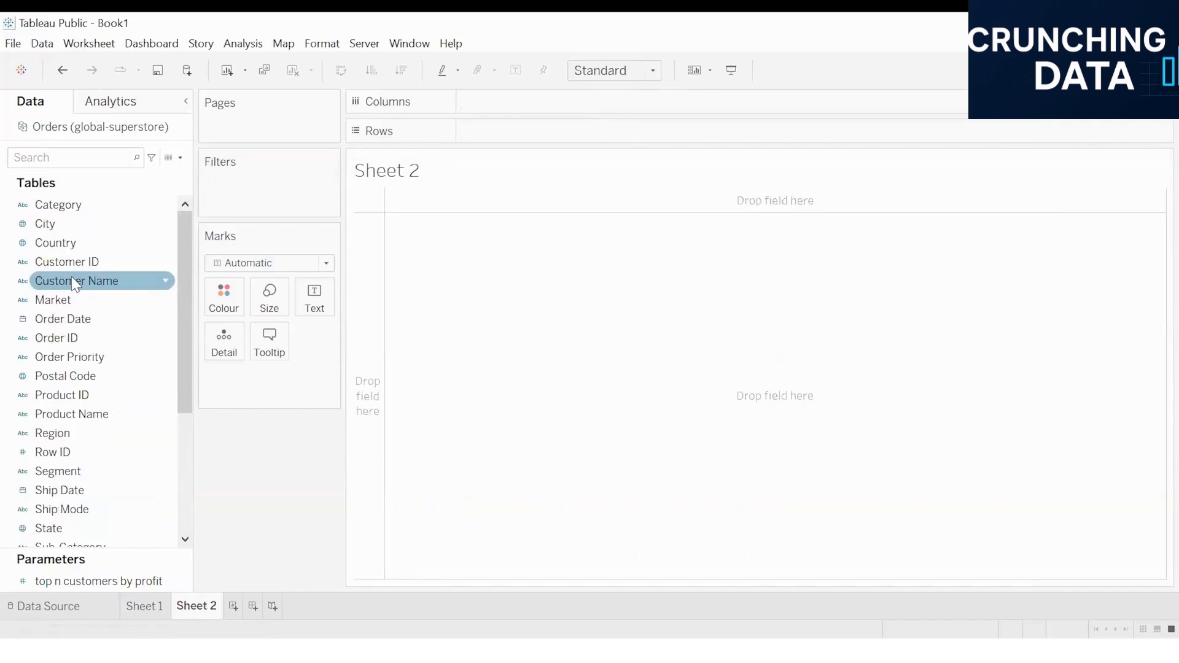
double_click(75, 282)
drag(185, 333, 174, 333)
scroll(170, 332, down, 4)
click(65, 397)
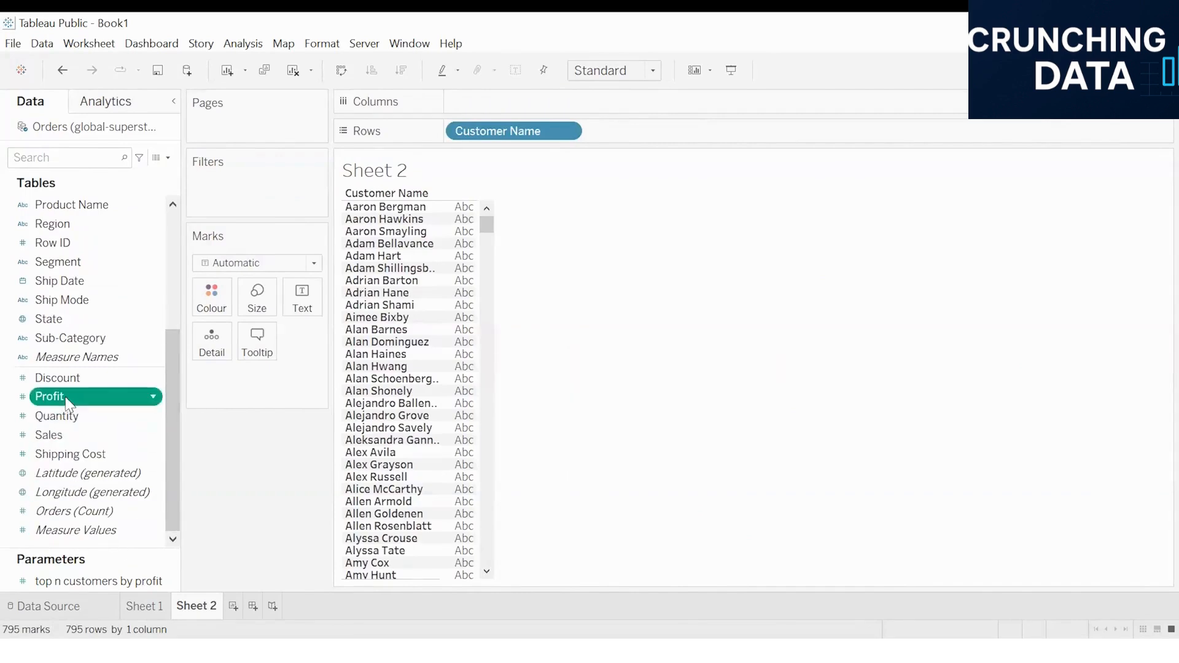
double_click(65, 396)
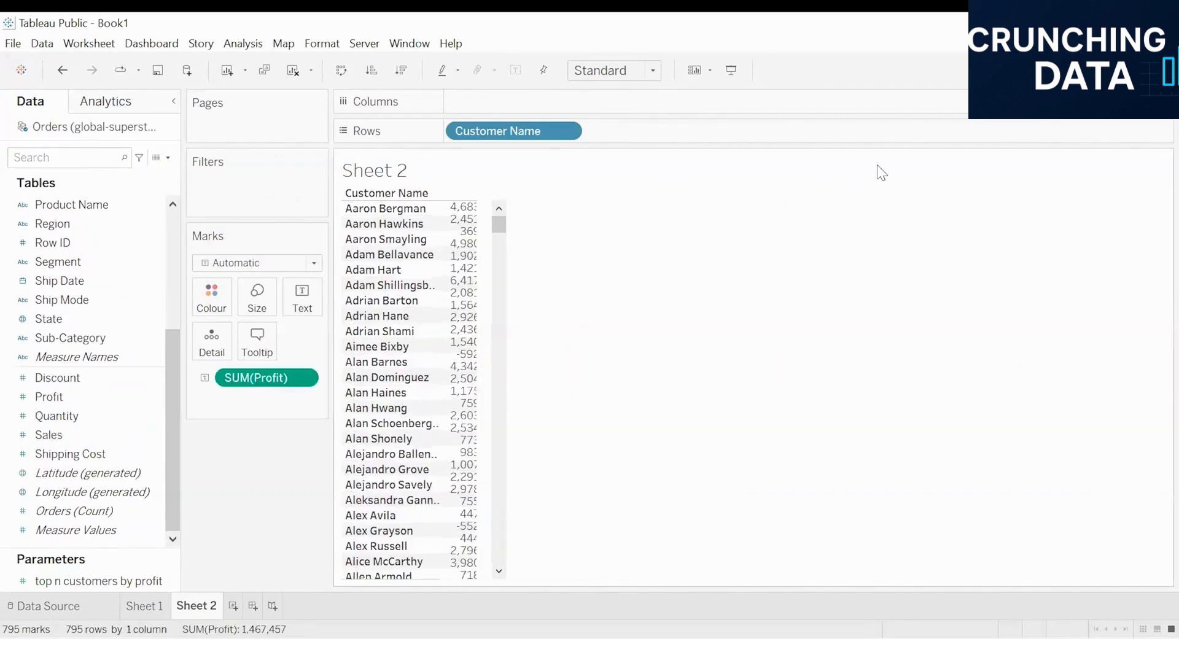
Turn the profit table into a horizontal bar chart and sort the customers by descending Profit.
key(ctrl+1)
click(1025, 210)
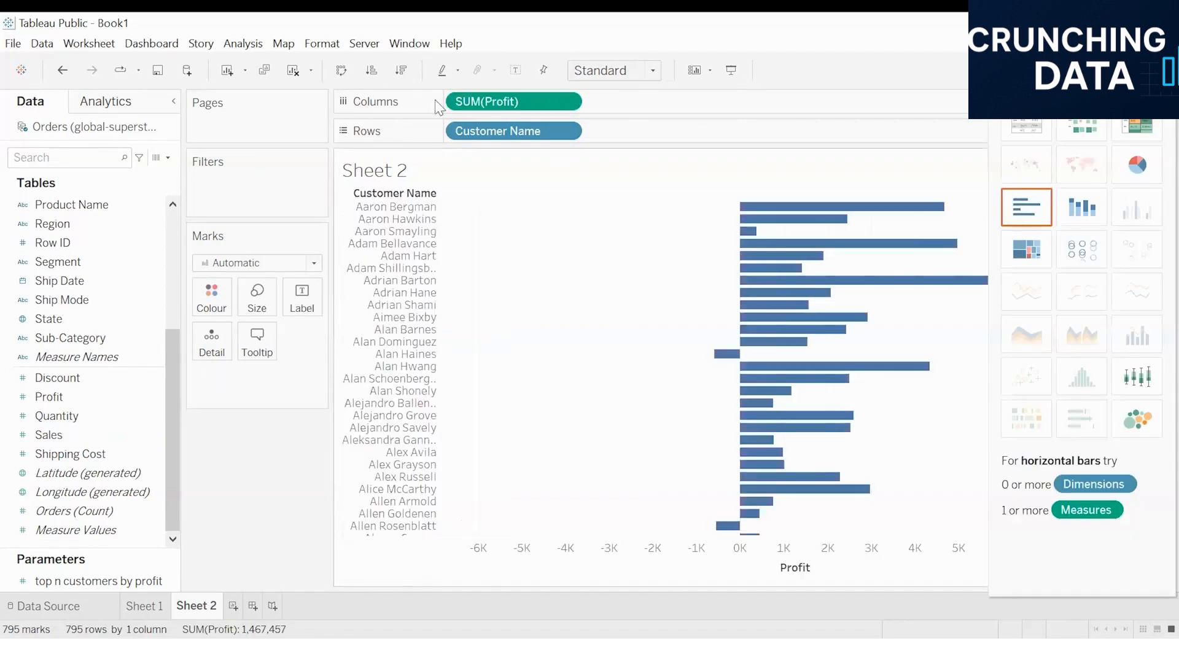
click(408, 71)
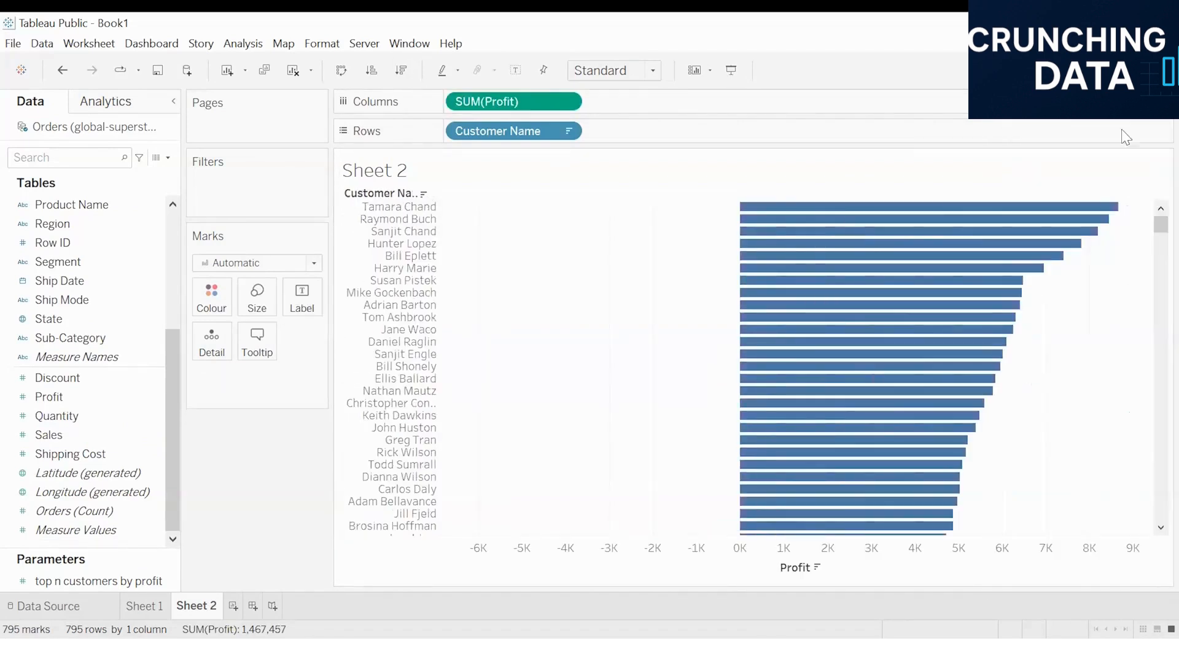
Show mark labels on the profit bars.
click(305, 295)
click(338, 334)
click(219, 473)
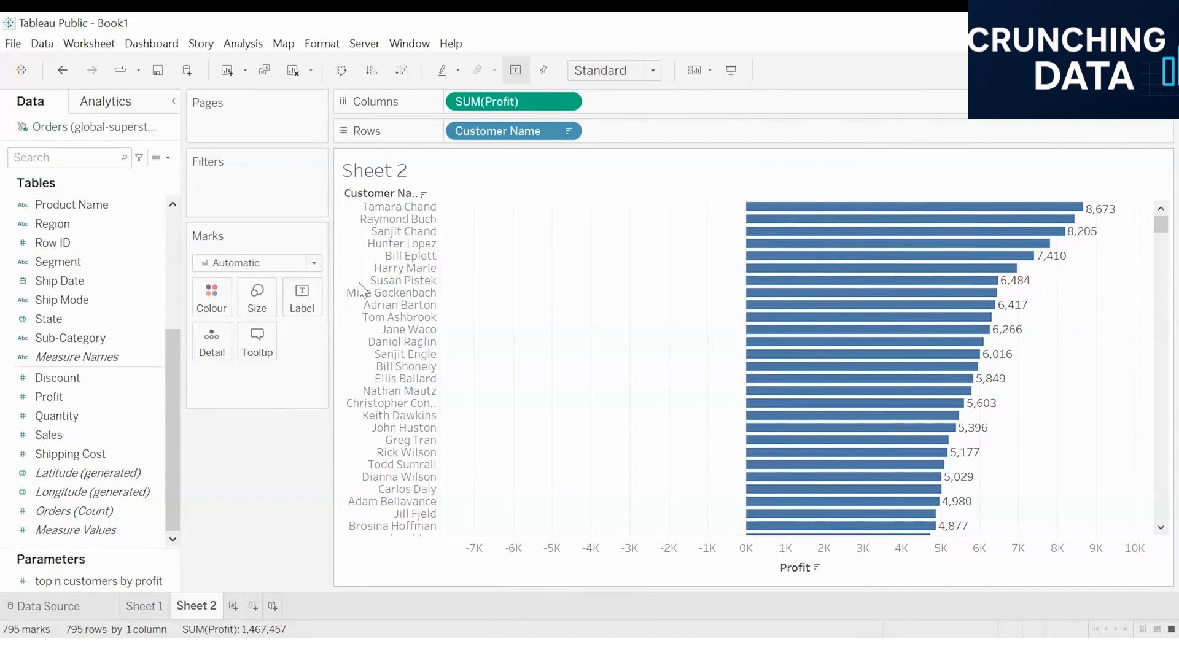
click(140, 474)
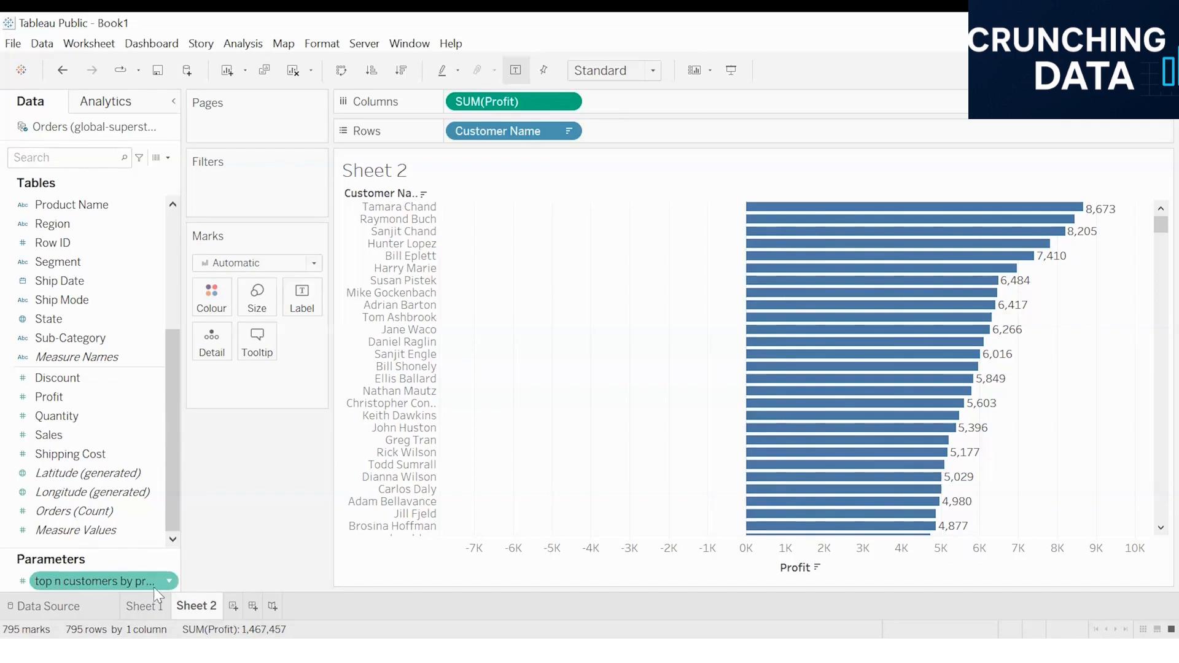
Edit the top n customers by profit parameter so that its allowable values come from a list.
click(170, 581)
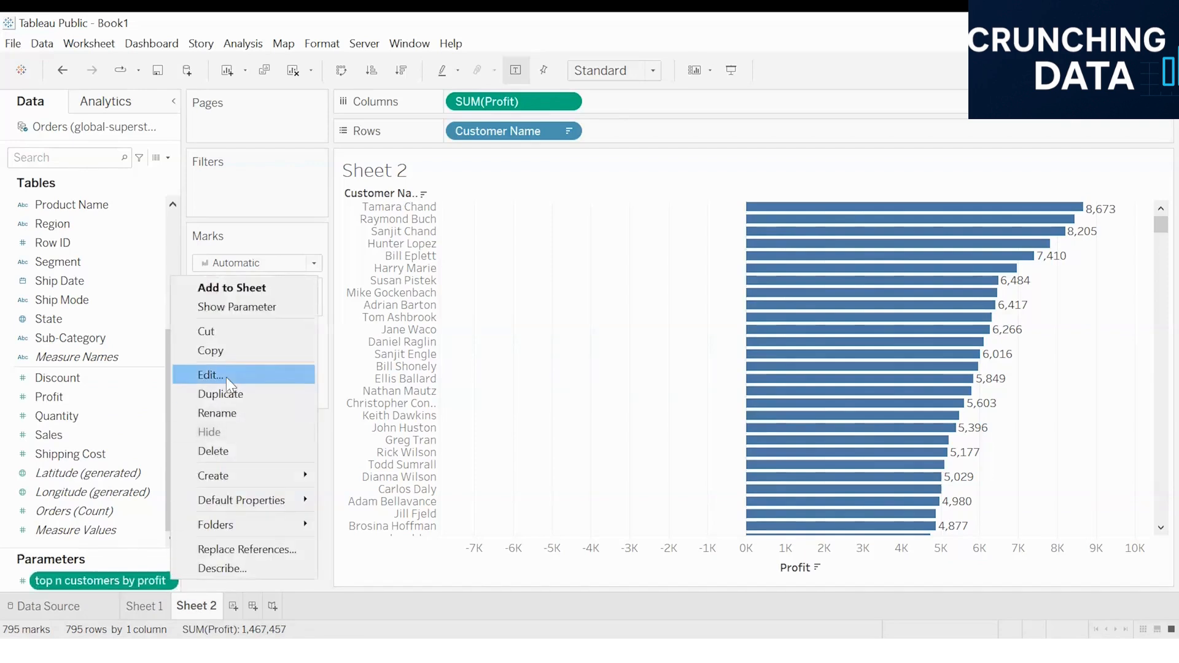
click(231, 374)
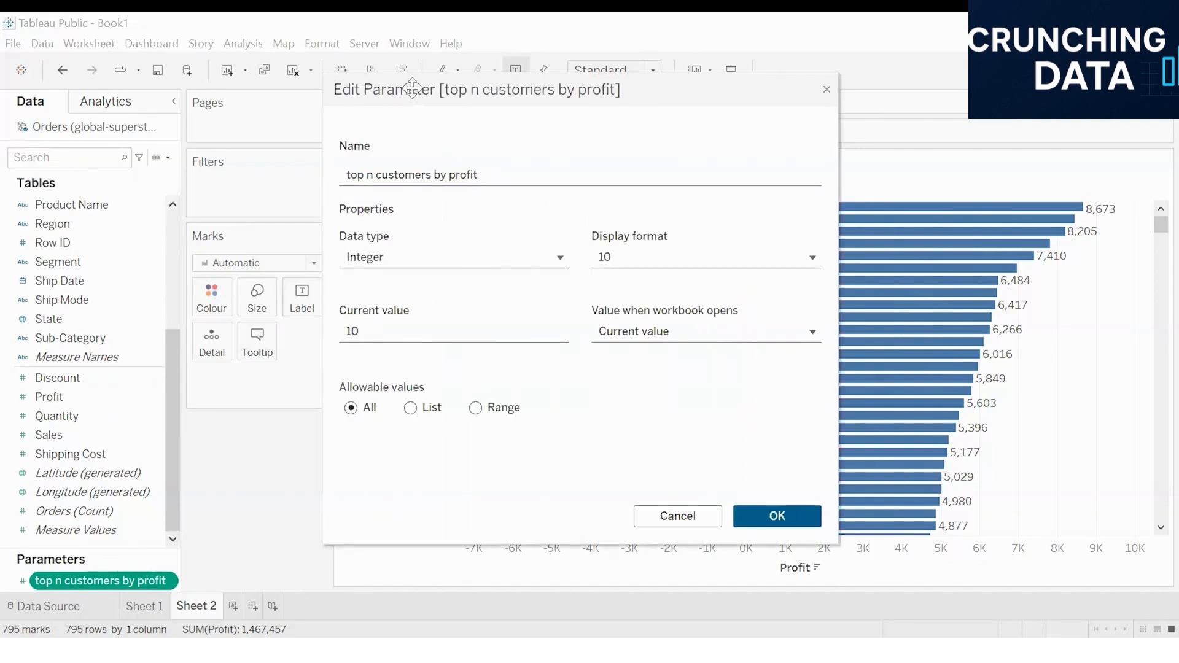
drag(371, 89, 221, 49)
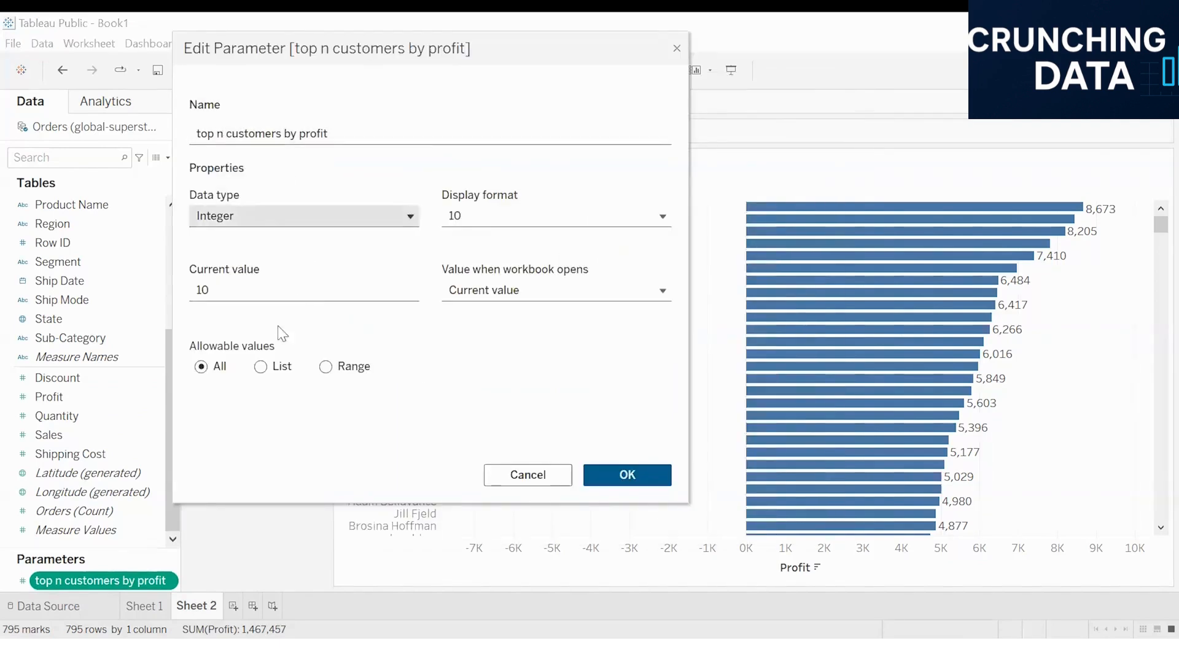
click(261, 368)
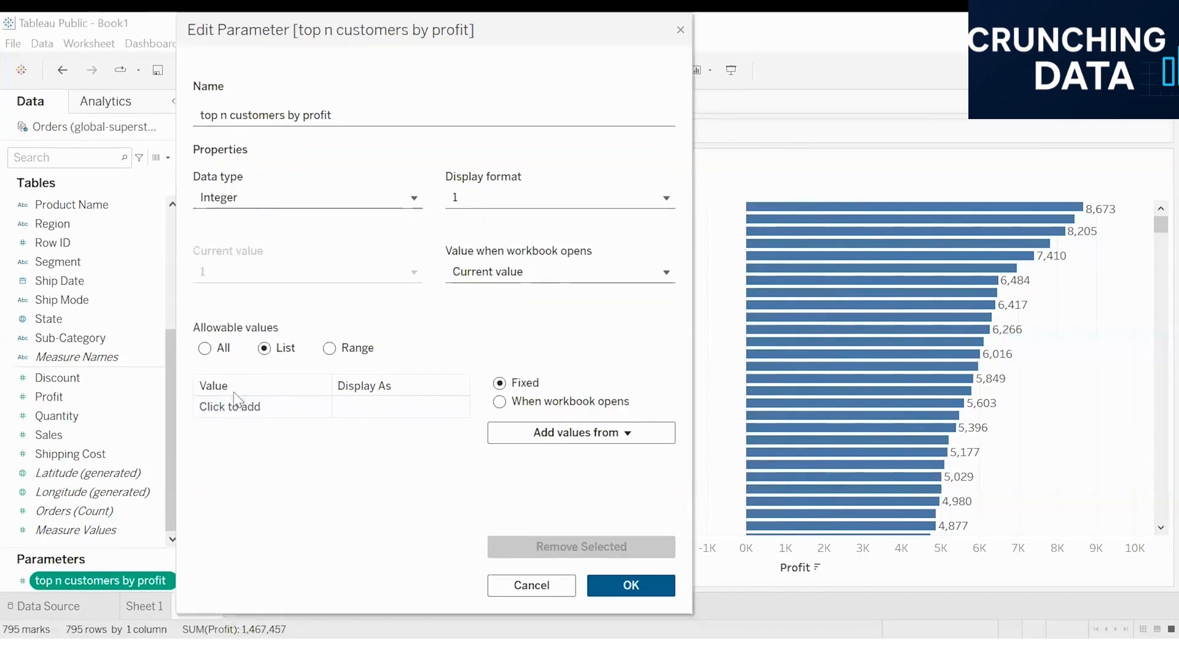
Add 5, 10, 15 and 20 as the parameter's list values and accept the edited parameter.
click(241, 406)
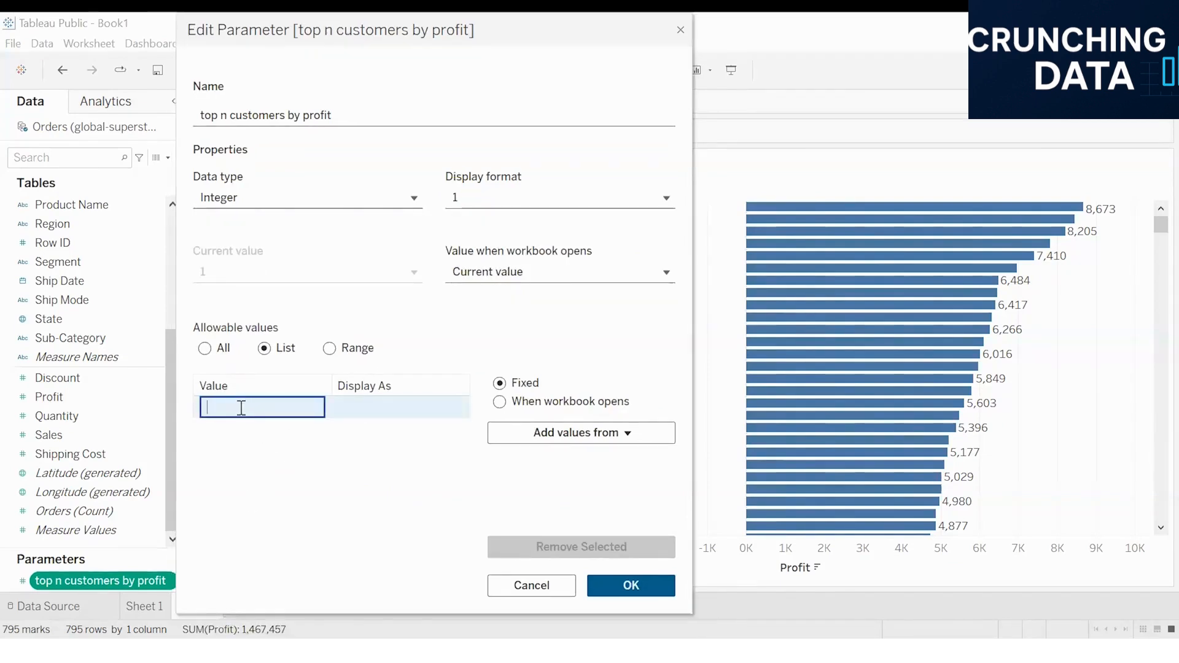
text(5)
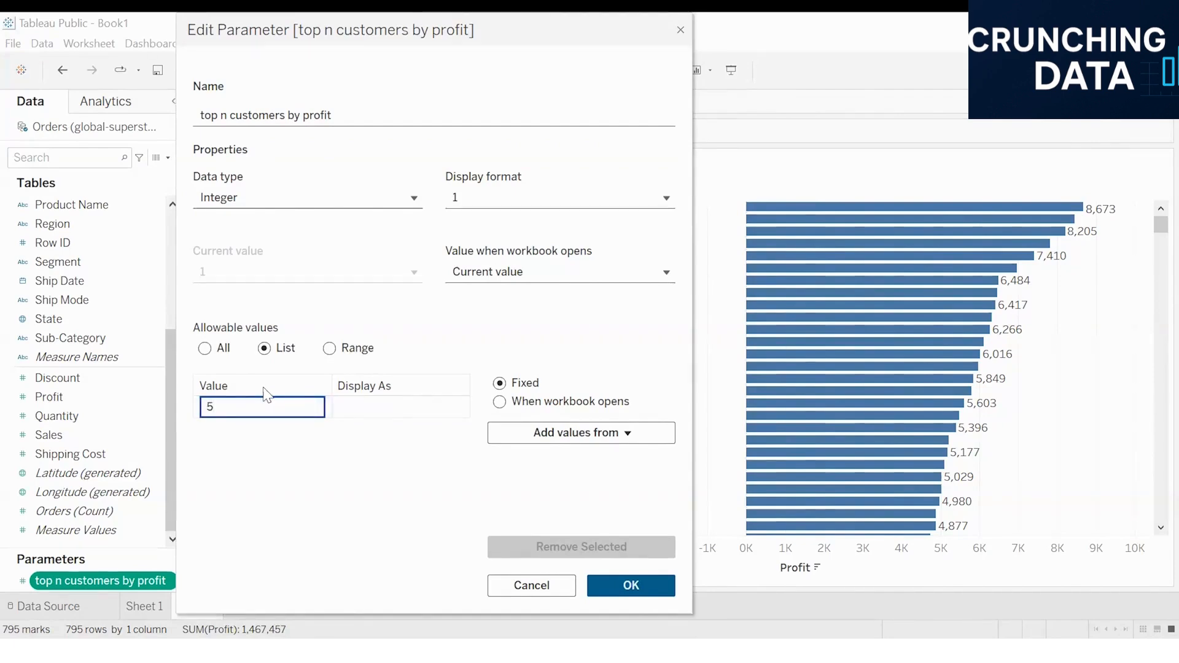
click(364, 402)
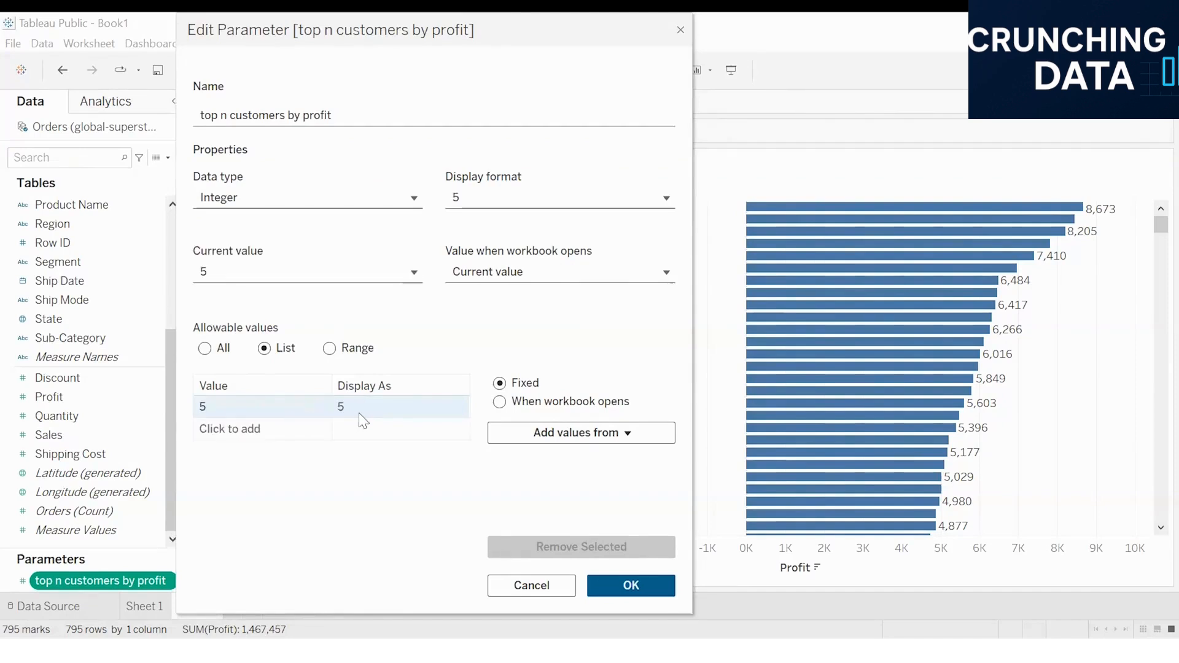
click(276, 430)
text(10)
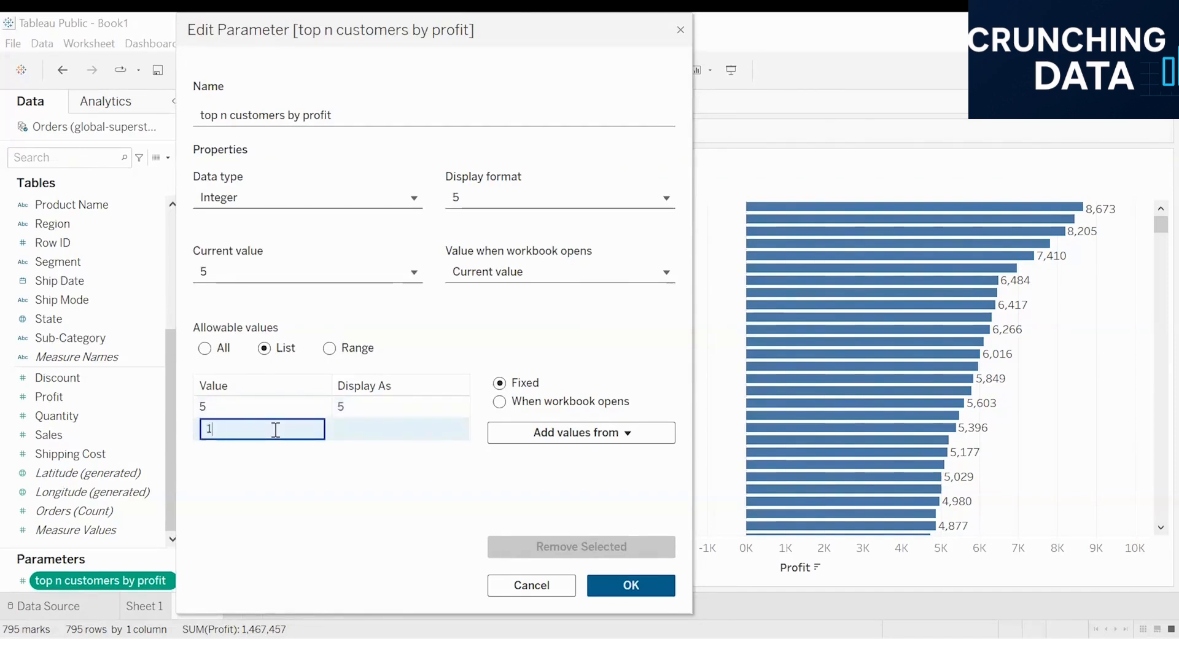
click(384, 436)
click(271, 451)
text(15)
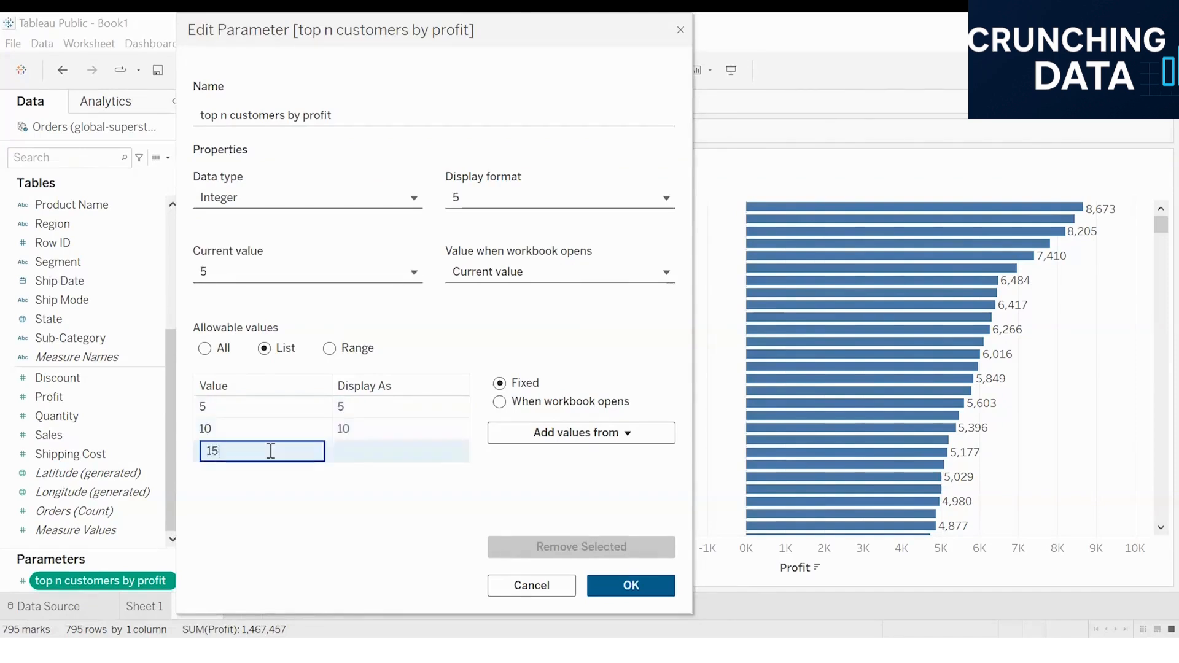
click(242, 479)
text(20)
click(364, 519)
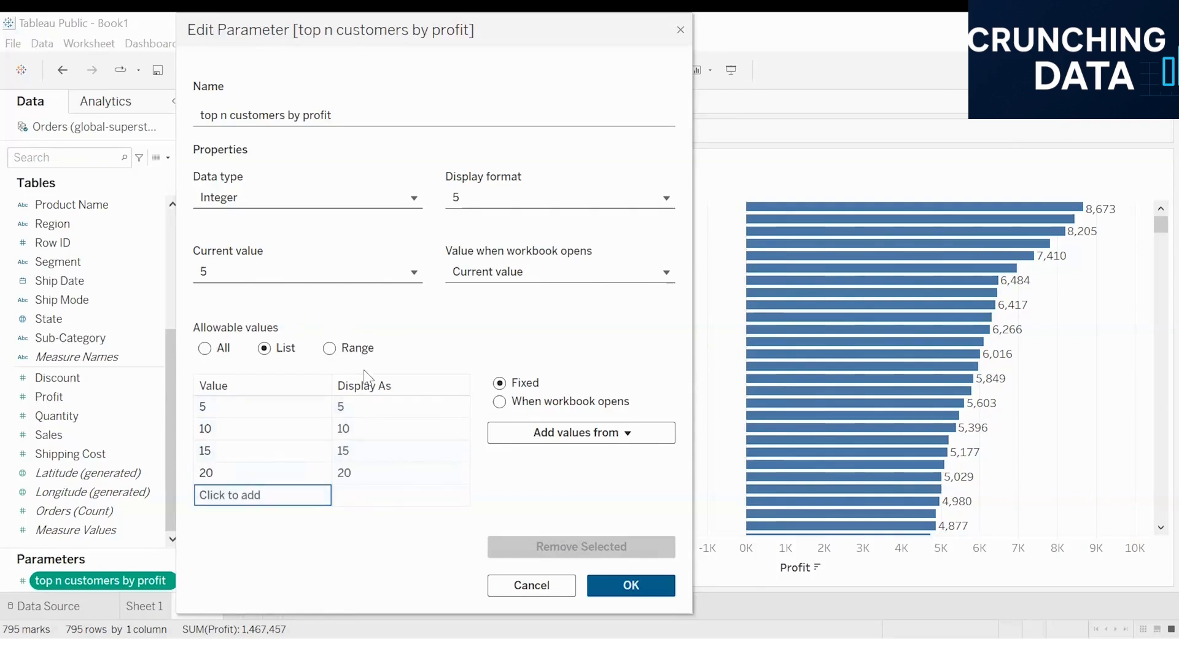
click(663, 590)
Show the top n customers by profit parameter control and try its values 5, 10, 15 and 20, ending on 20.
right_click(167, 581)
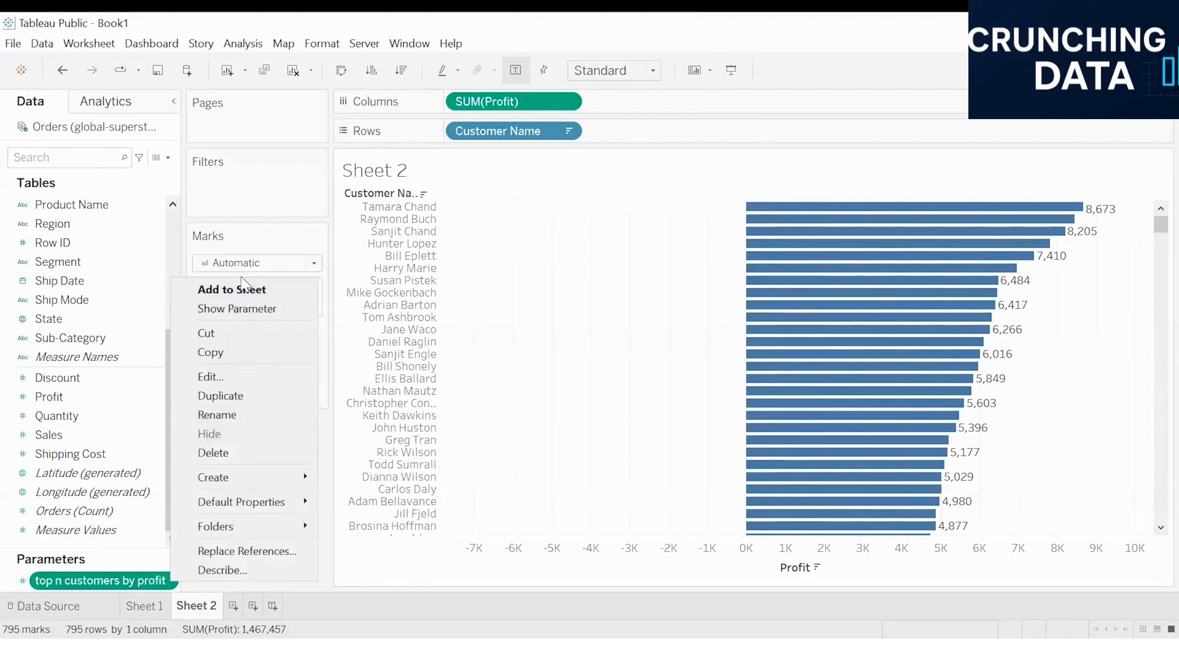
click(227, 310)
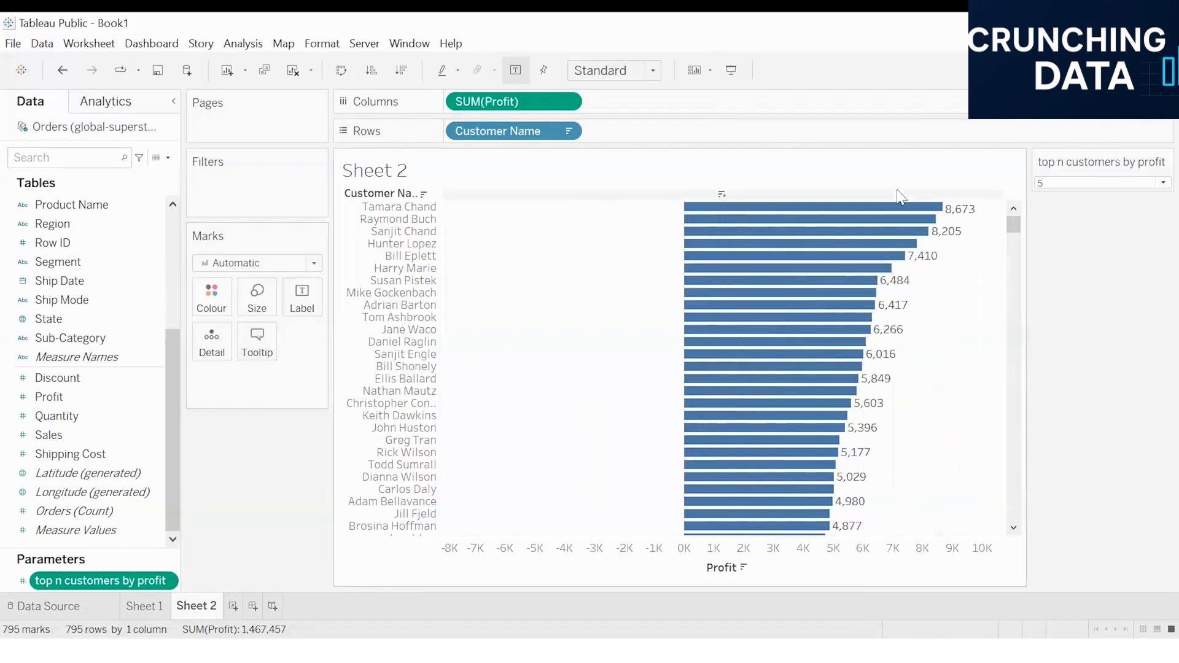
click(1093, 183)
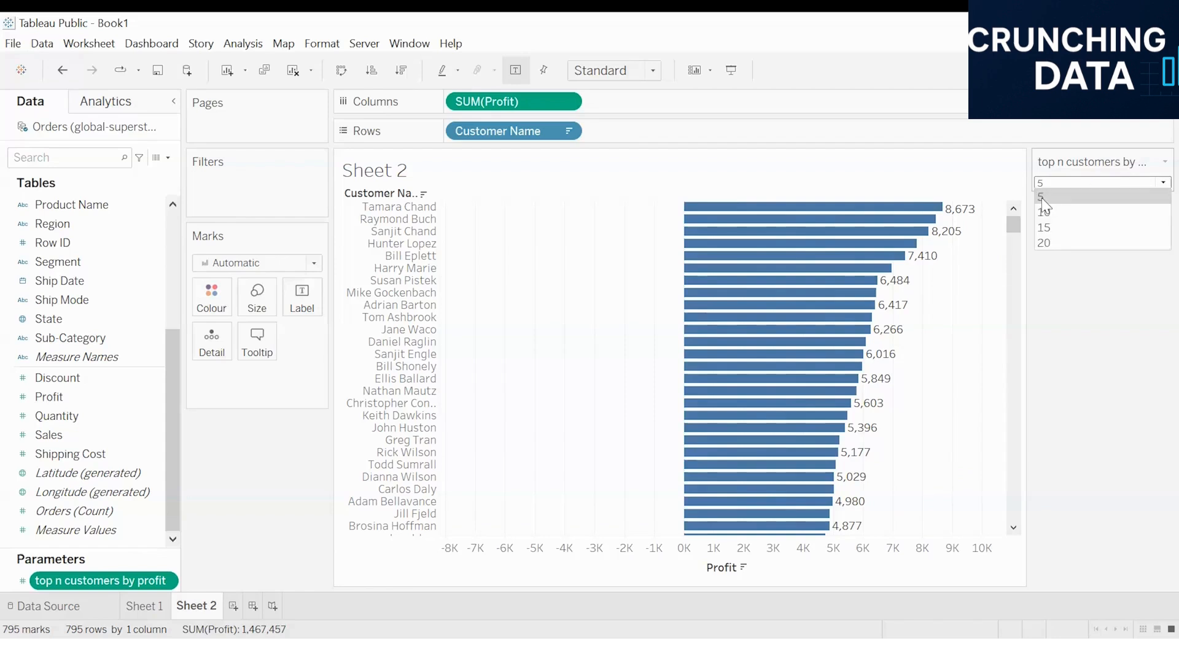
click(1044, 197)
click(1076, 180)
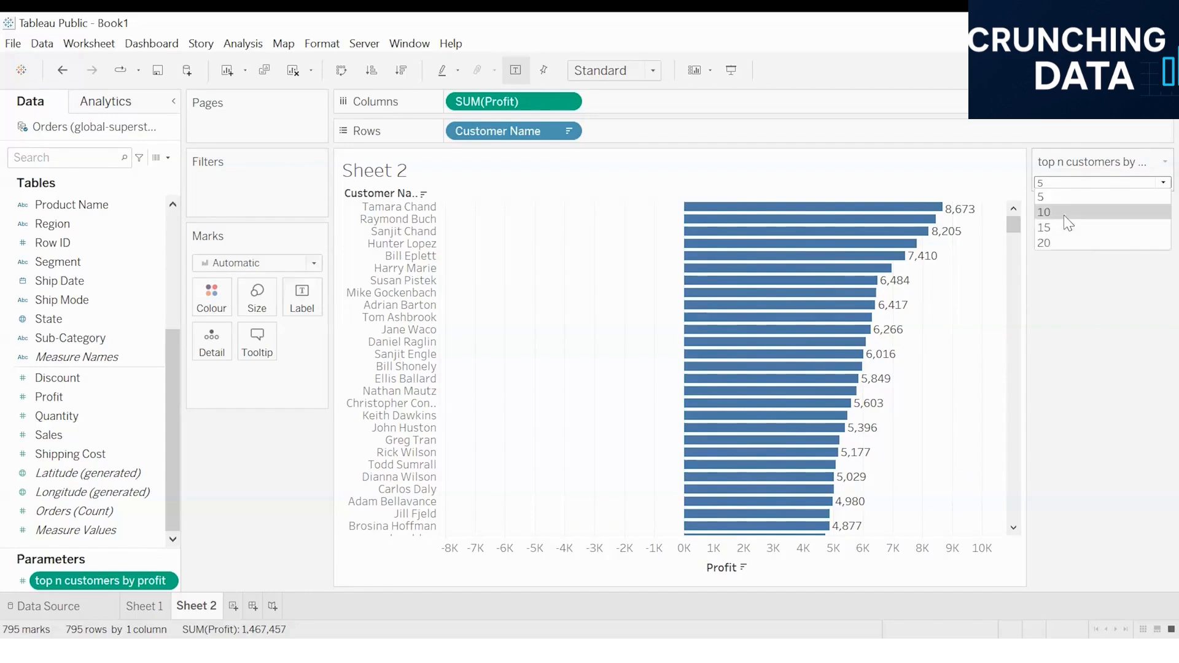
click(1065, 215)
click(1079, 182)
click(1067, 225)
click(1073, 181)
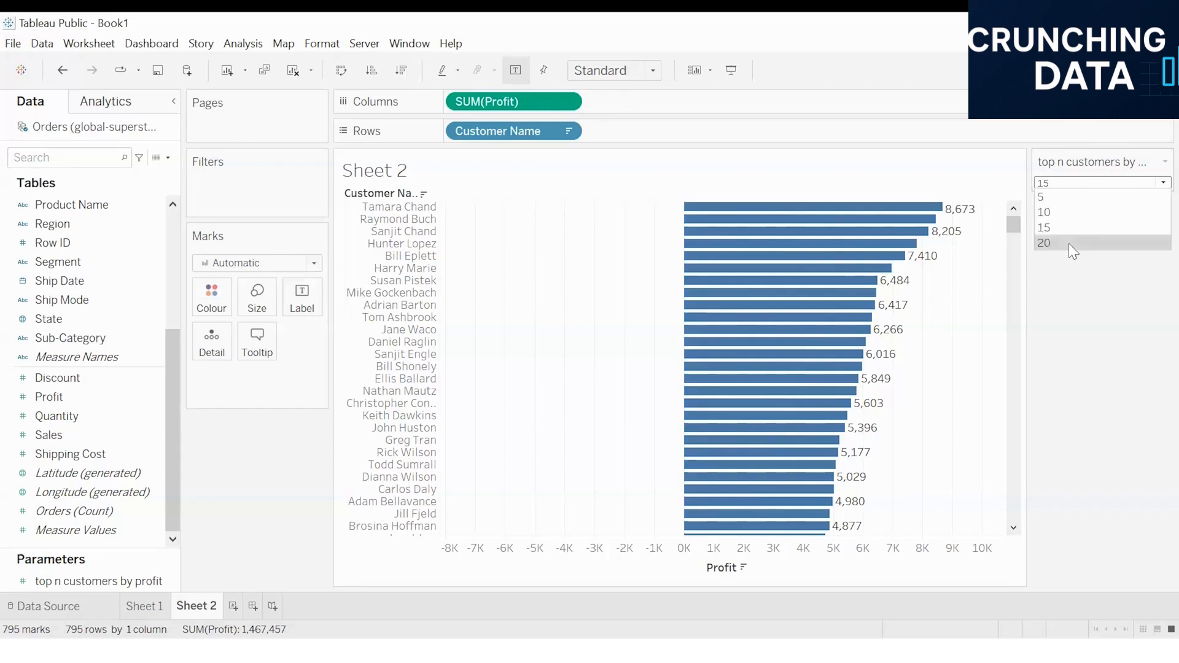
click(1068, 243)
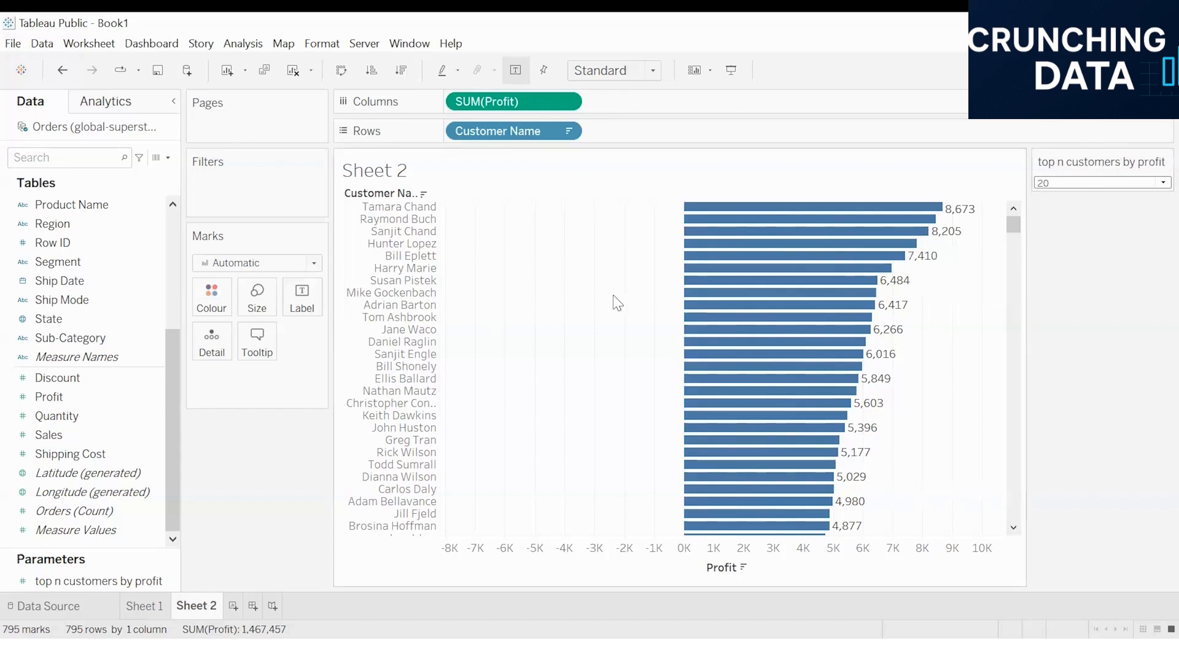
Filter Customer Name to the Top customers by sum of Profit, using the top n customers by profit parameter as the count.
scroll(148, 393, up, 5)
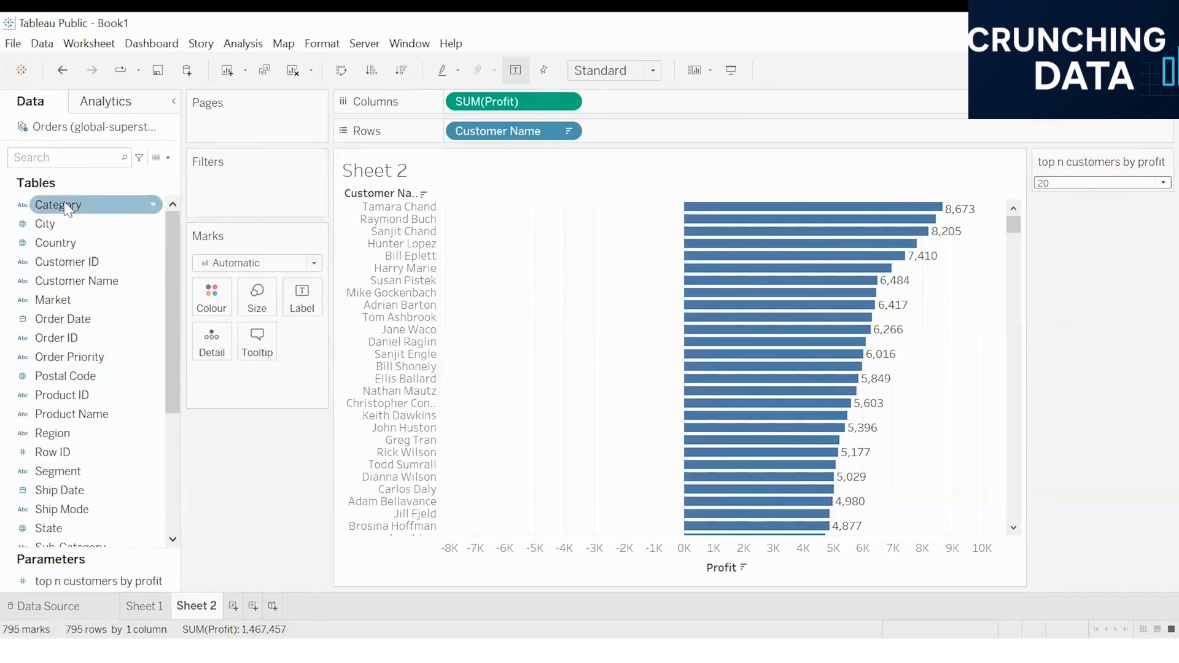
drag(79, 281, 227, 187)
click(615, 127)
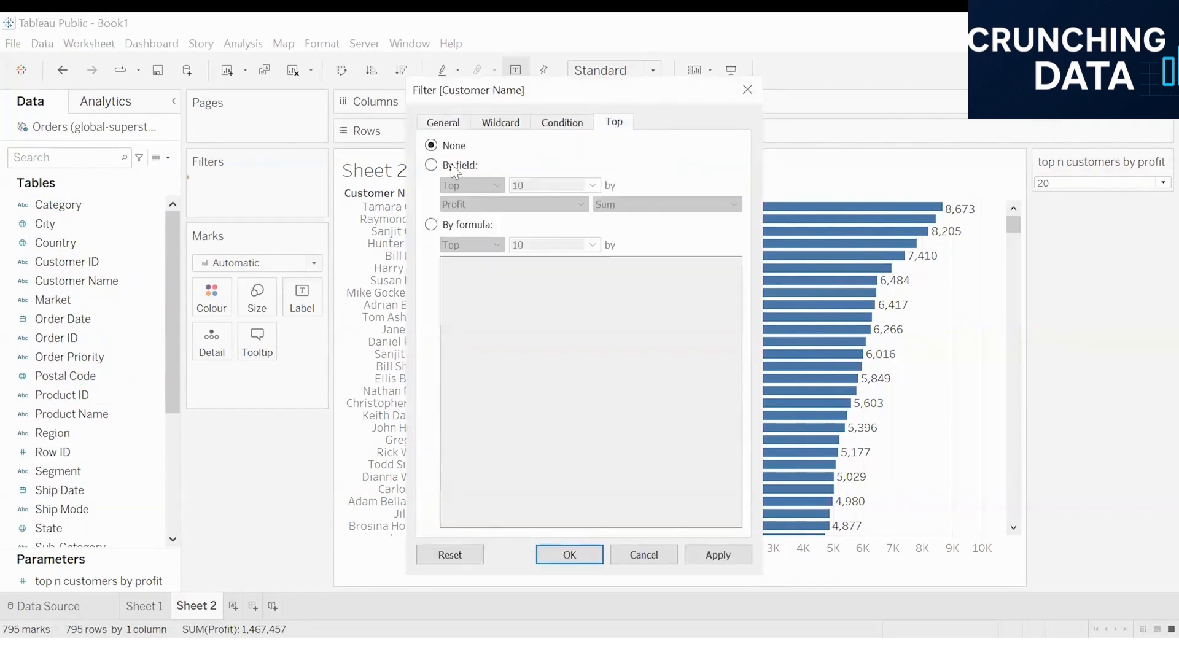
click(432, 166)
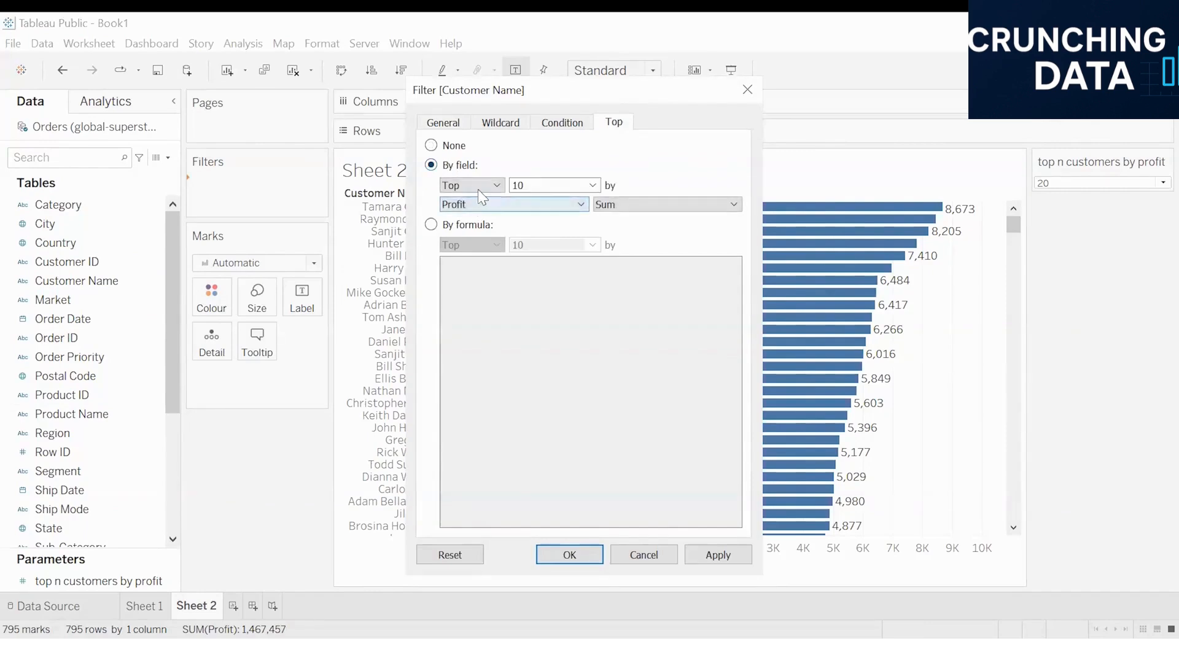
click(594, 184)
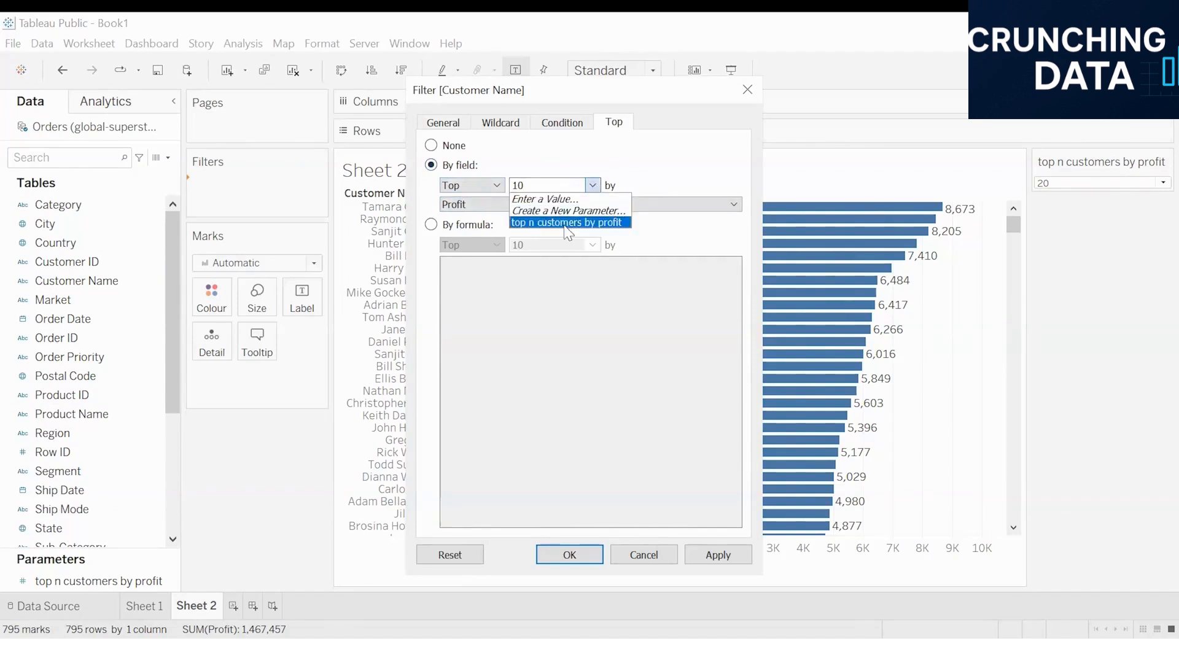
click(532, 222)
click(703, 559)
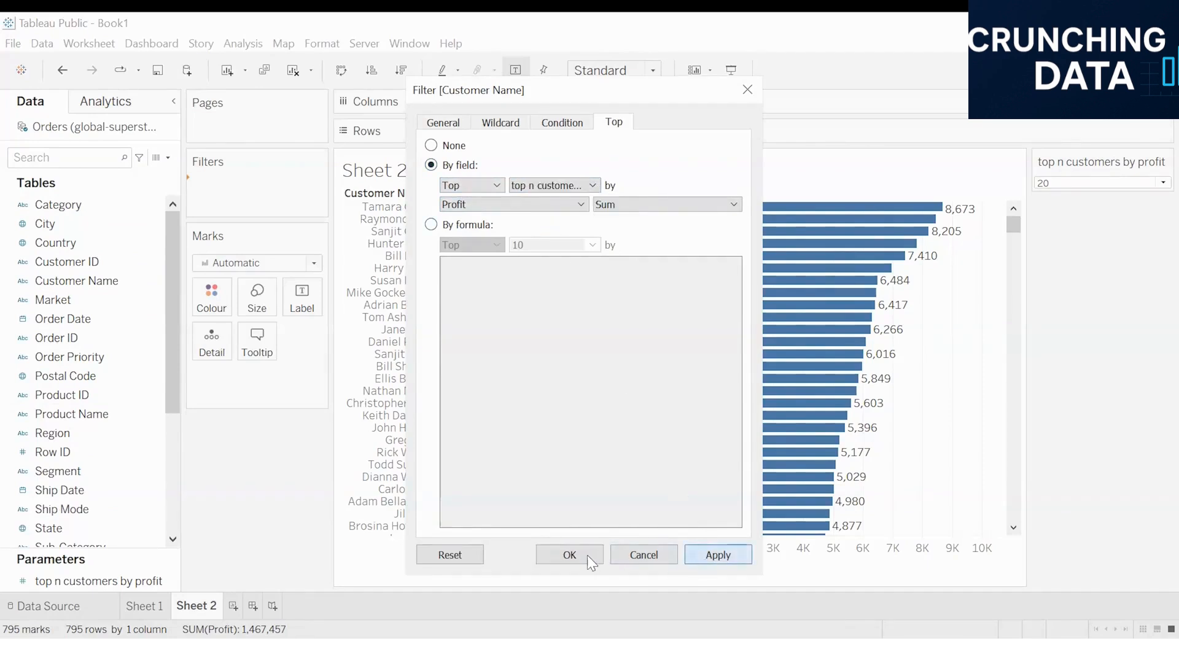
click(587, 555)
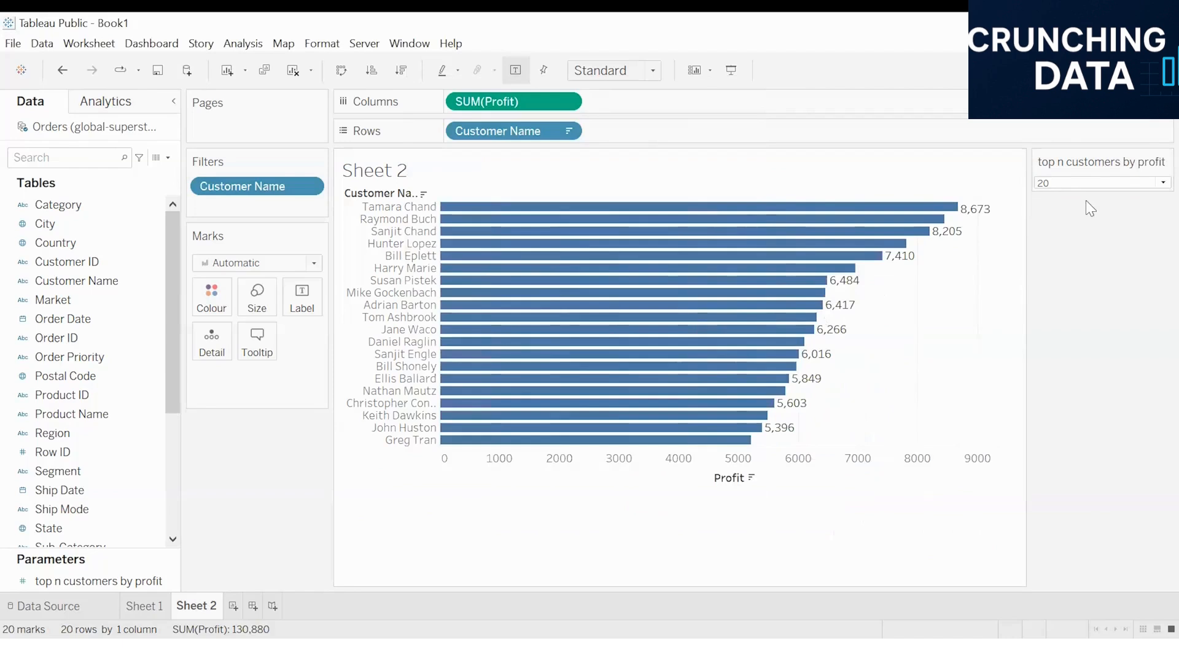
Test the filtered chart by switching the parameter through 5, 10, 15 and back to 20.
click(1070, 183)
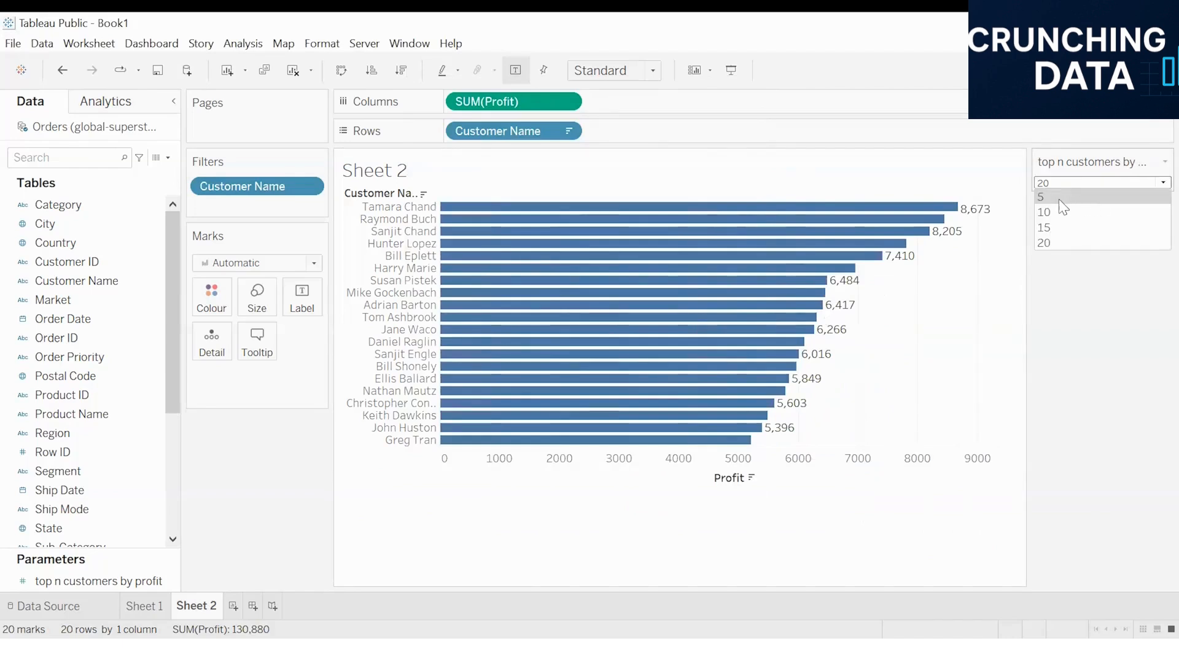
click(1059, 198)
click(1063, 183)
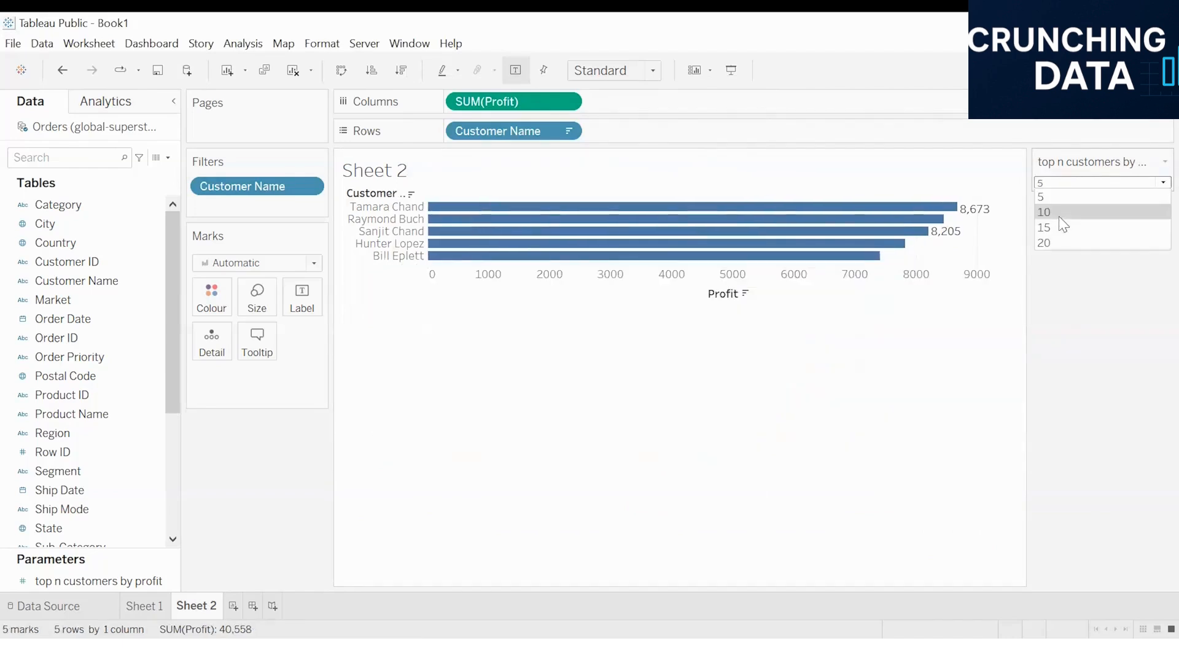
click(1064, 212)
click(1065, 183)
click(1065, 226)
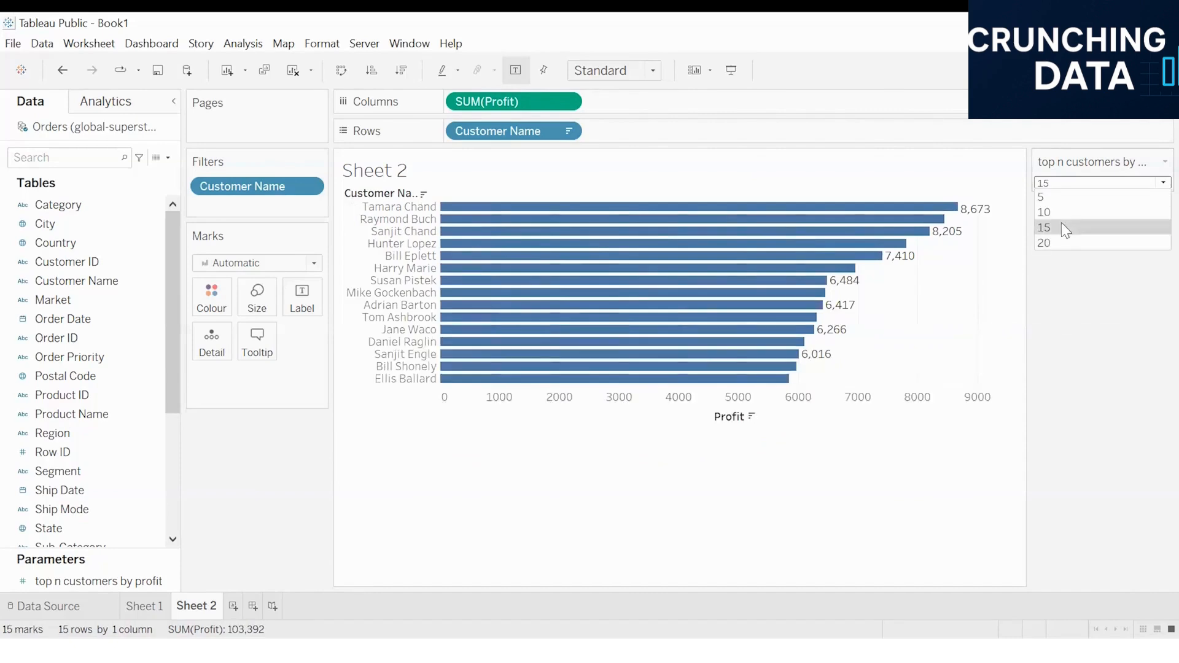
click(1078, 186)
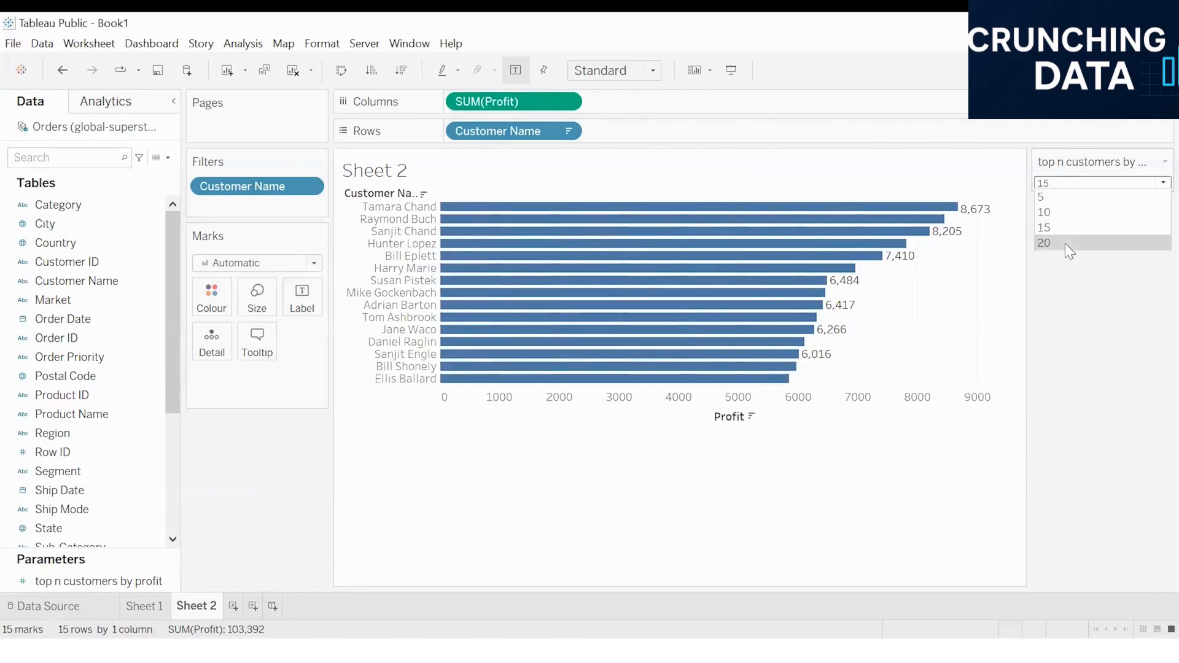
click(1064, 242)
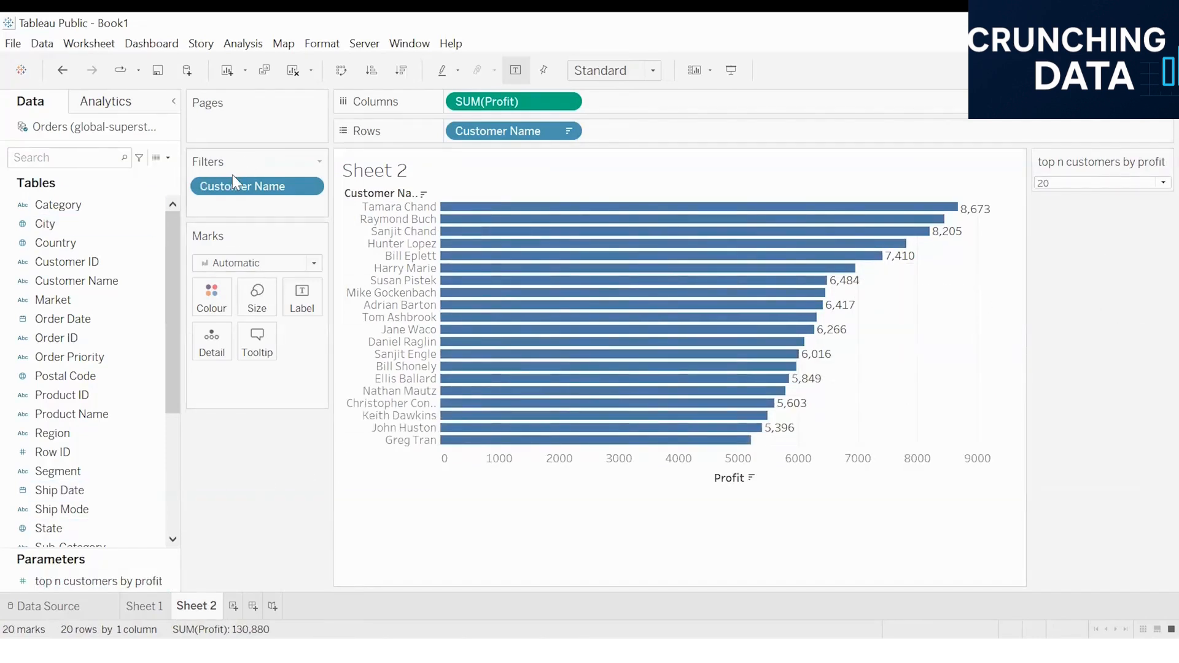
Add a new worksheet and chart the sum of Sales for each Customer Name as horizontal bars.
click(233, 604)
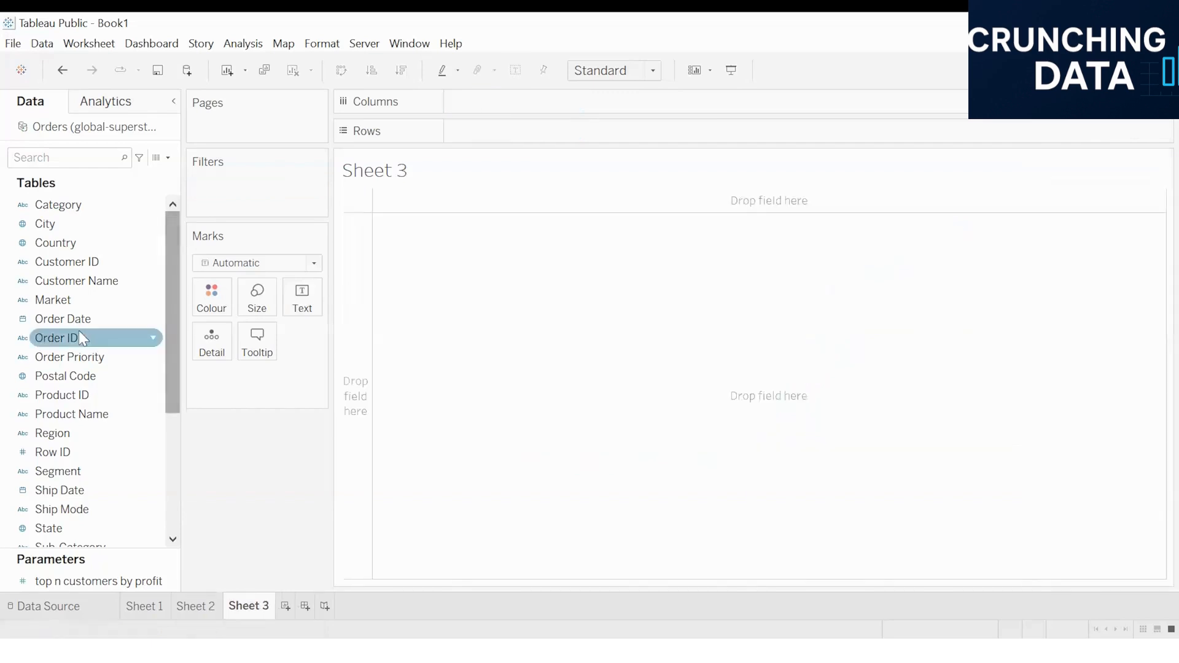
double_click(77, 280)
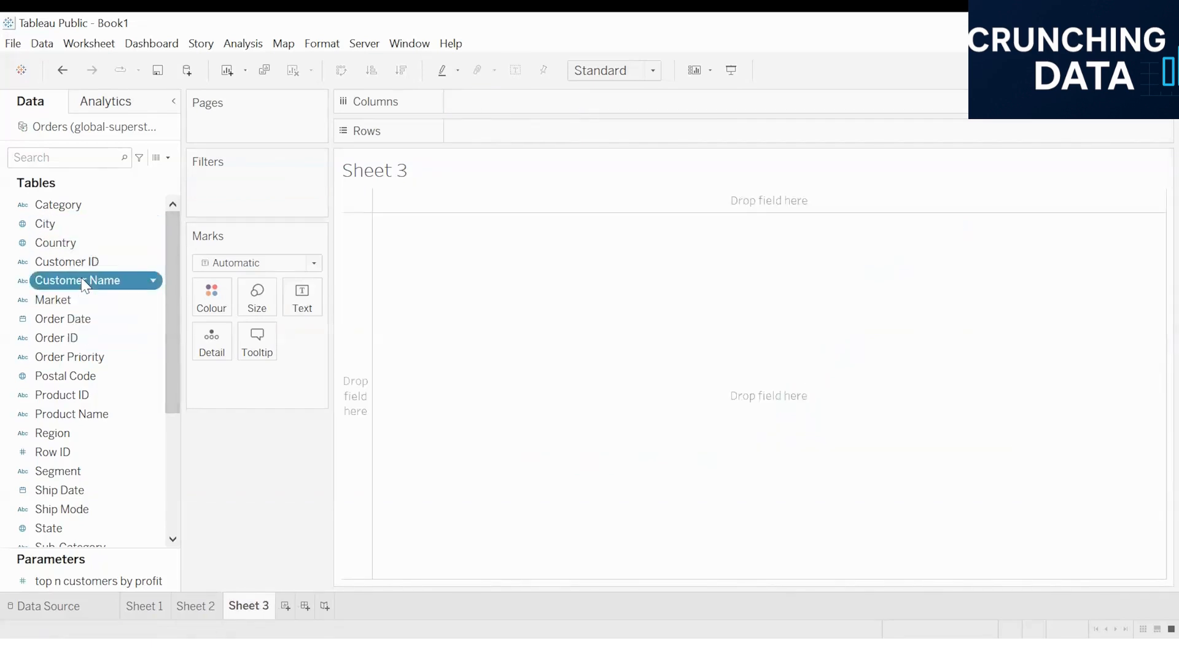
scroll(84, 430, down, 4)
double_click(86, 434)
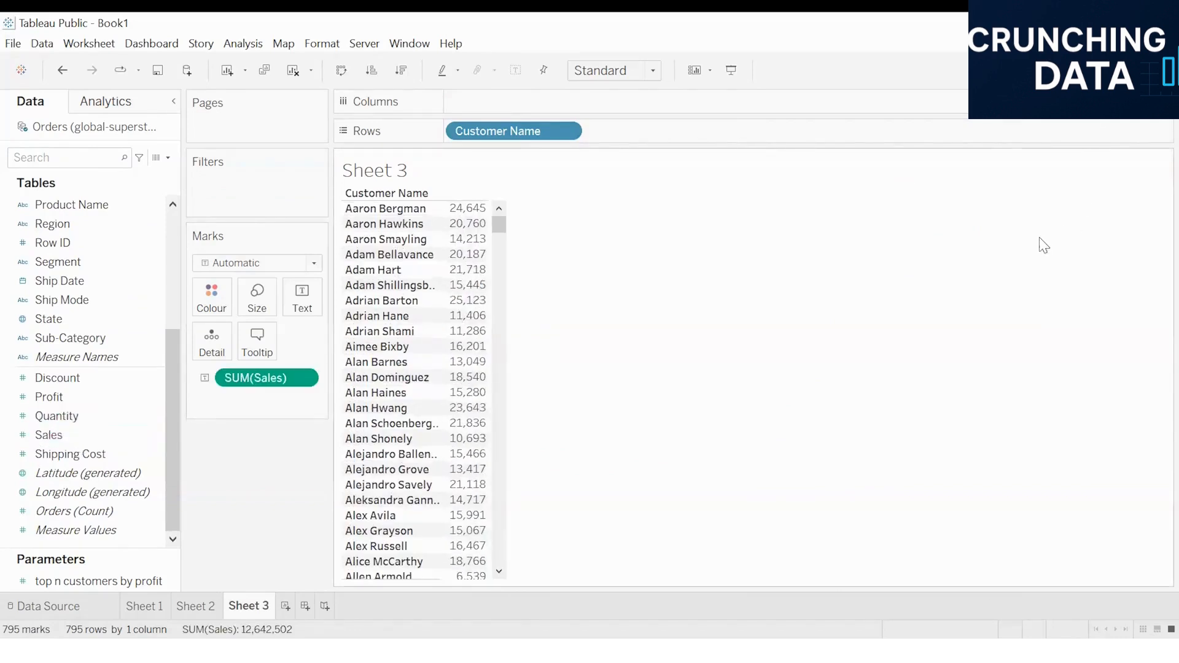
key(ctrl+1)
click(1027, 207)
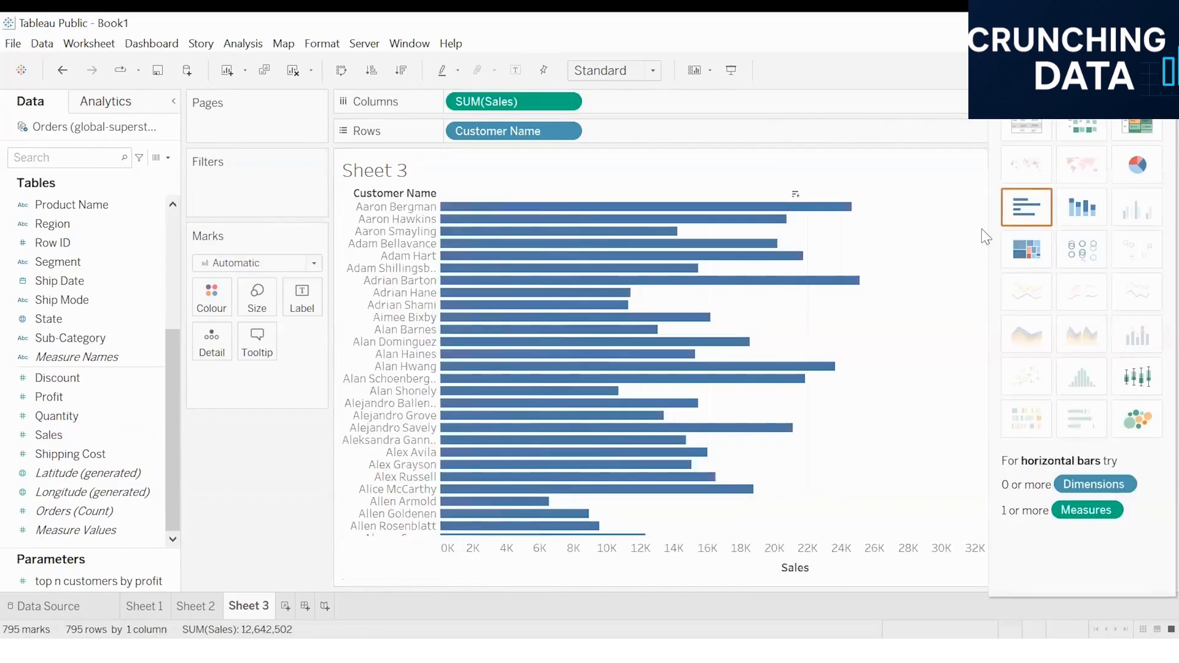
Sort the customers by descending Sales and show mark labels on the bars.
click(402, 69)
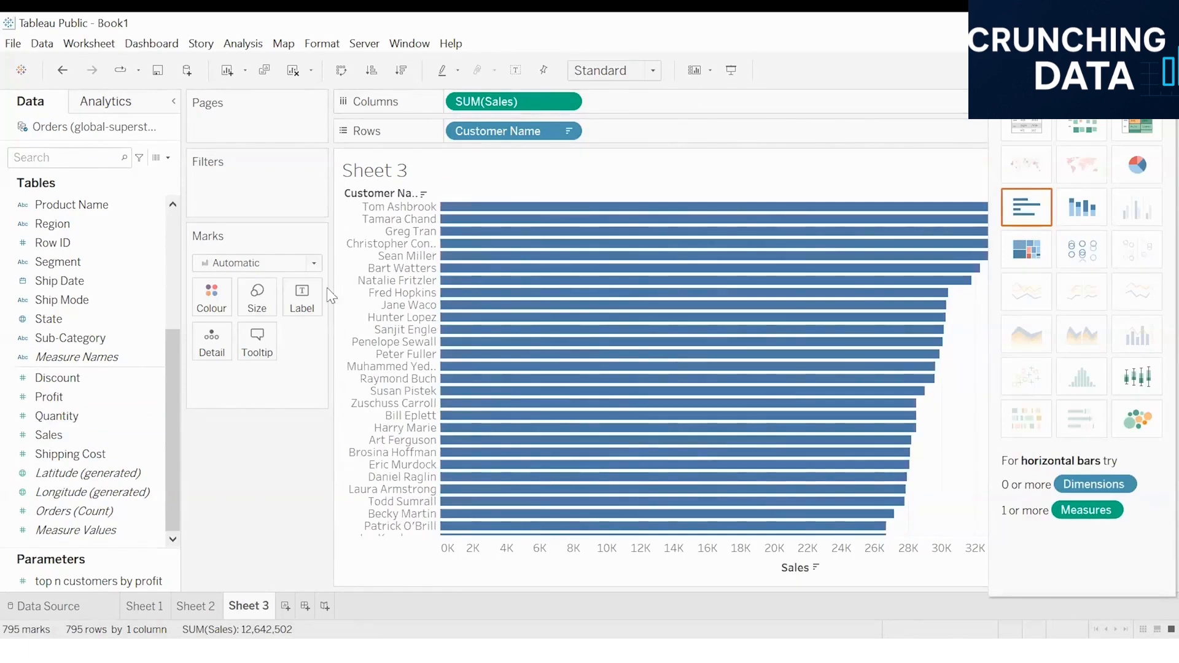
click(301, 297)
click(342, 332)
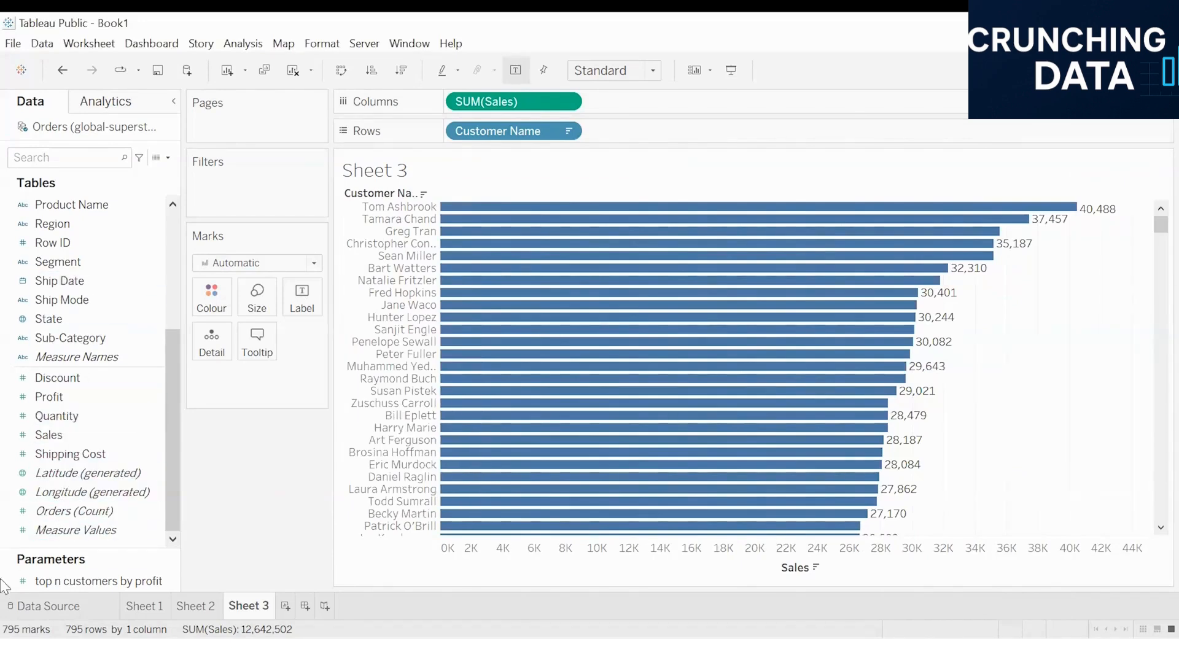
Create an integer parameter named top n customers by sales with a current value of 5.
right_click(6, 547)
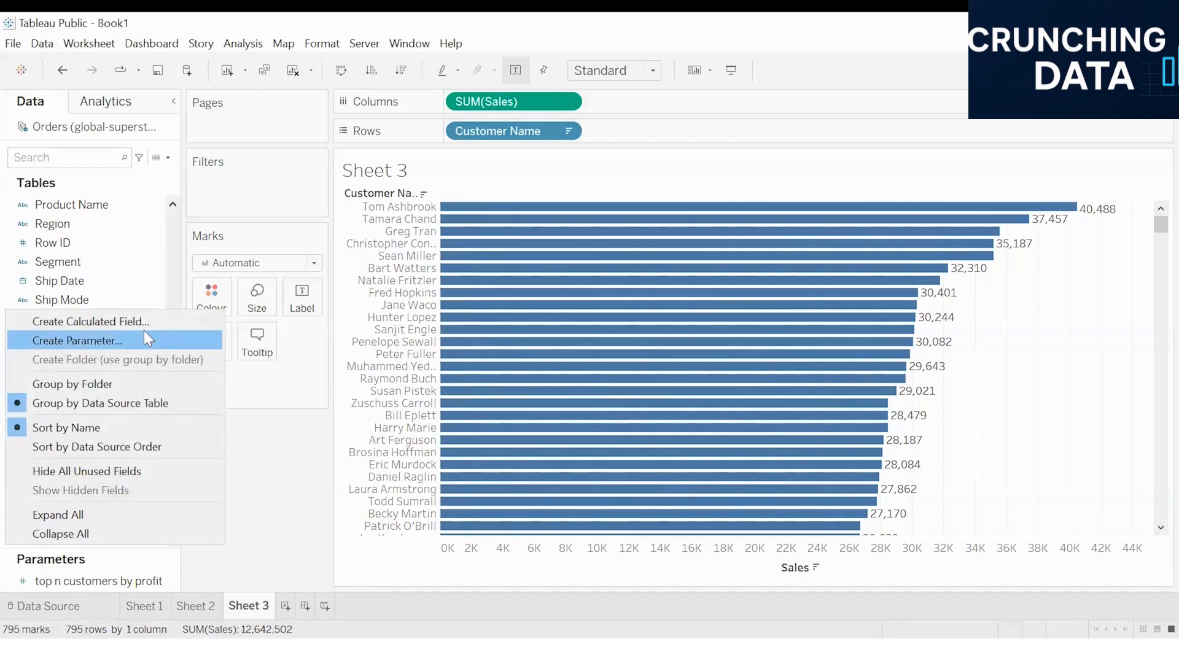
click(108, 342)
drag(429, 182, 237, 179)
text(top )
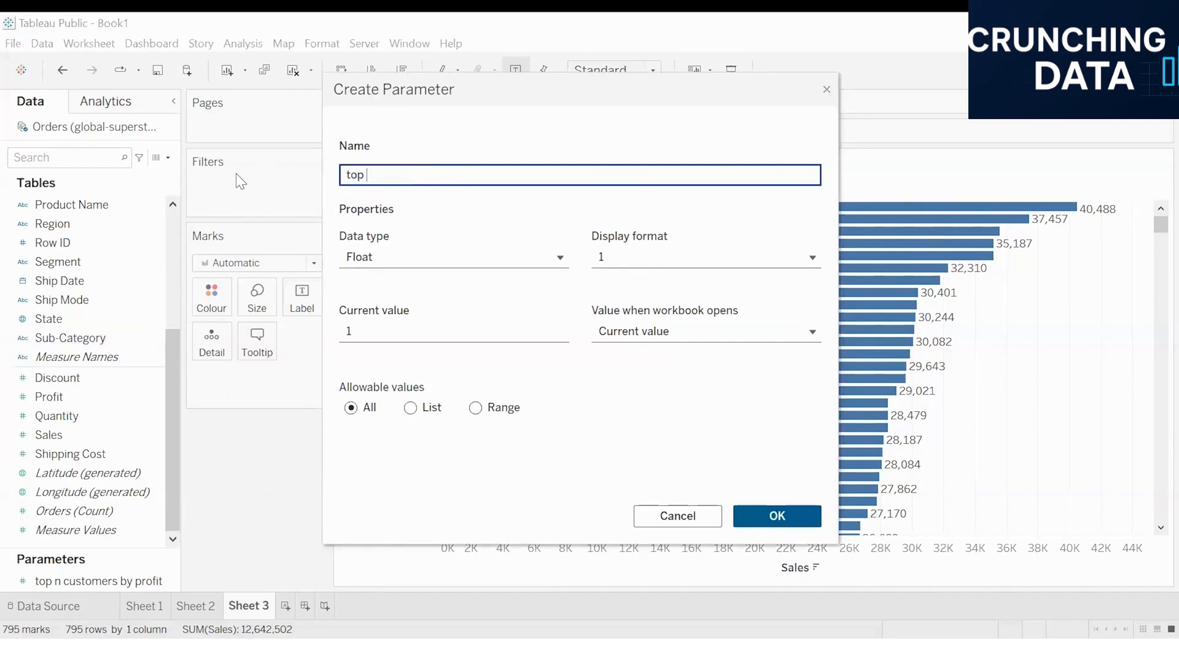
text(n customers by sales)
click(385, 251)
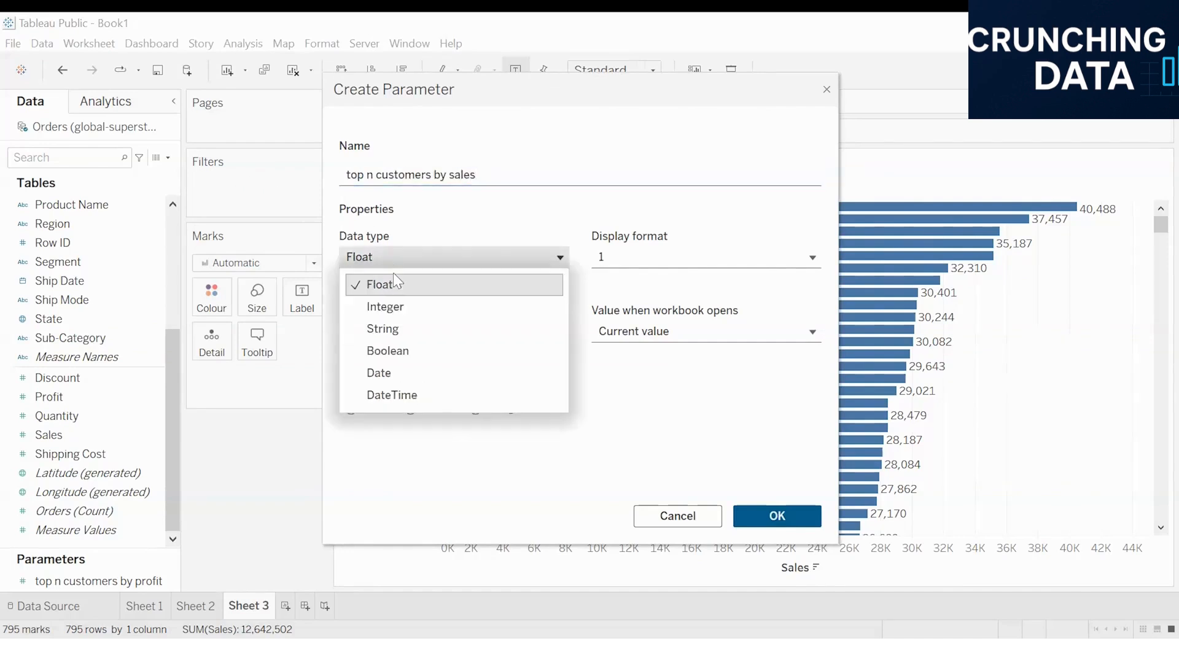
click(393, 307)
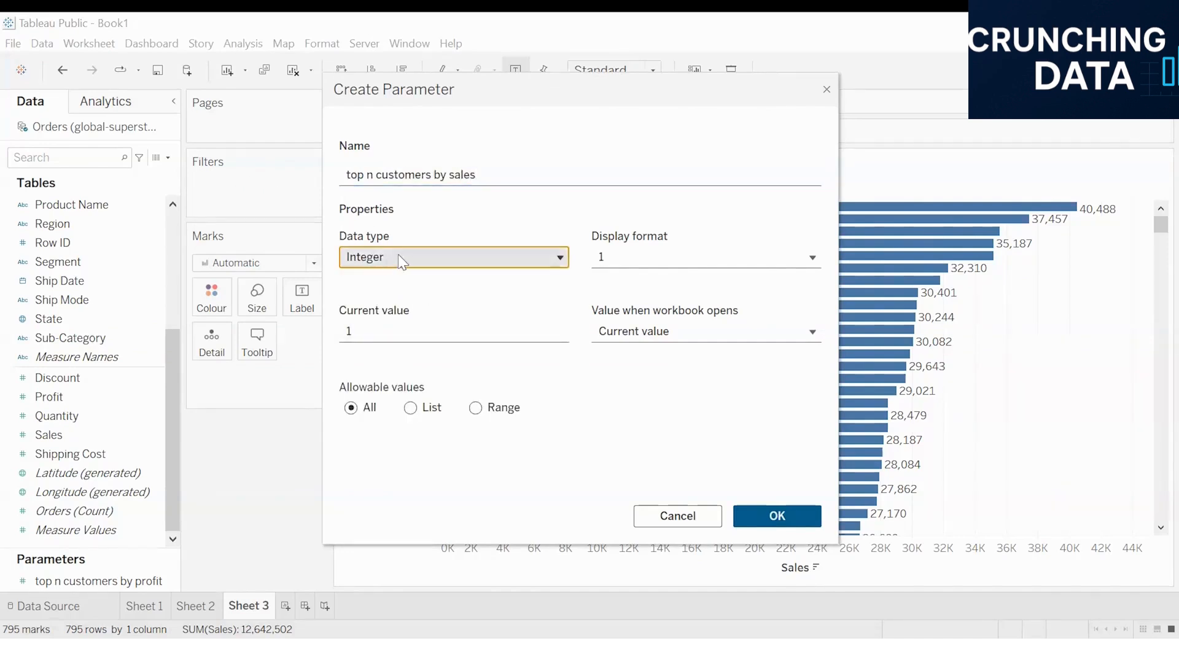
click(386, 329)
key(BackSpace)
text(5)
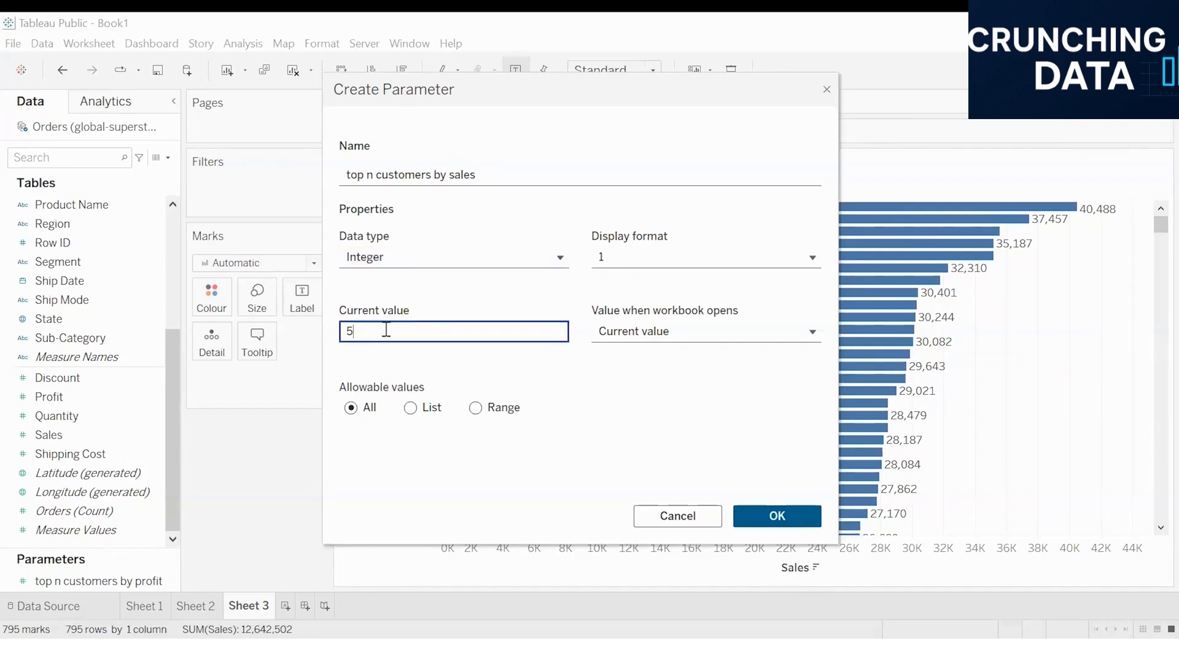
click(777, 516)
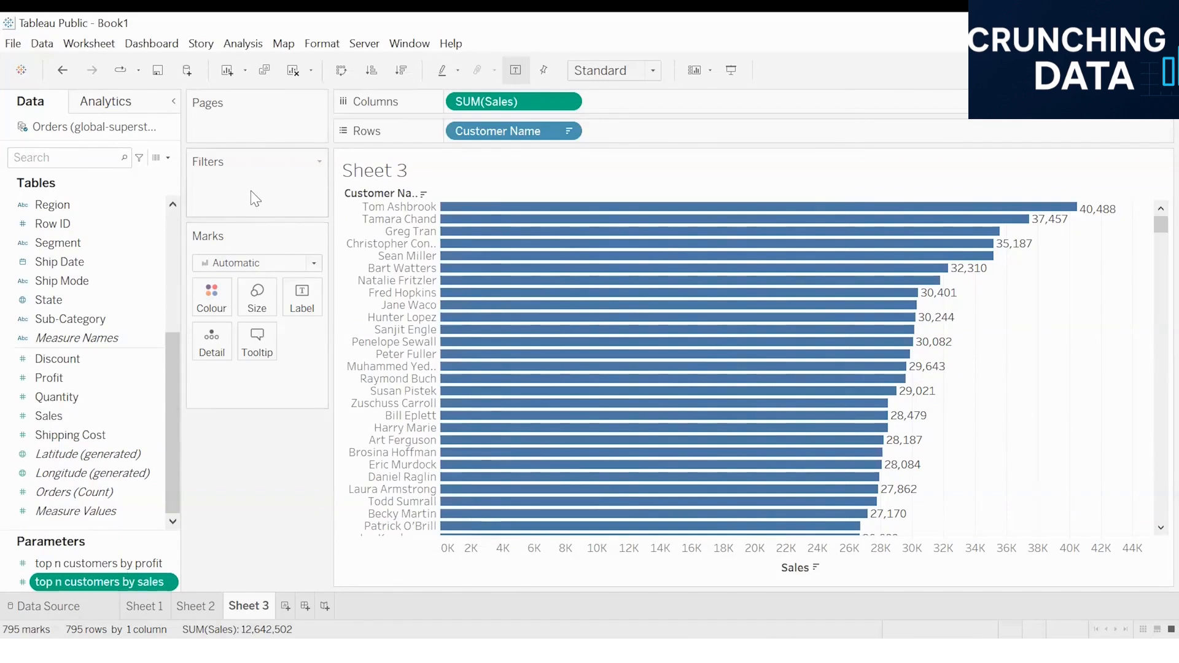
Filter Customer Name to the Top customers by sum of Sales, using the top n customers by sales parameter as the count.
scroll(62, 337, up, 4)
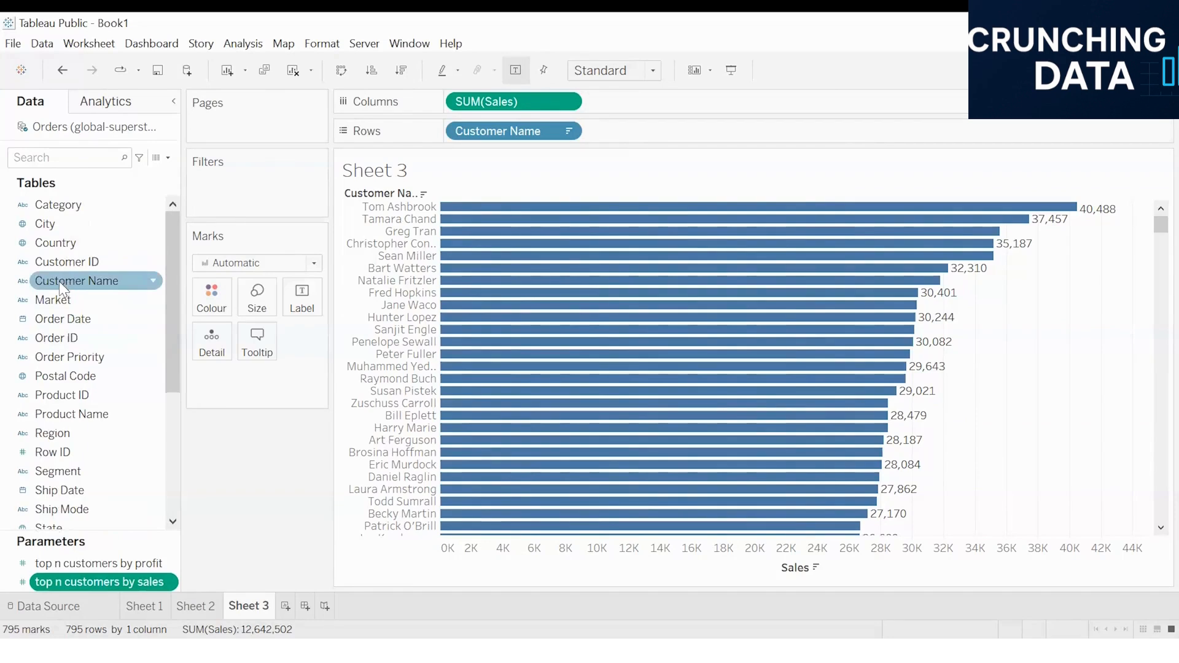
drag(52, 288, 223, 187)
click(613, 123)
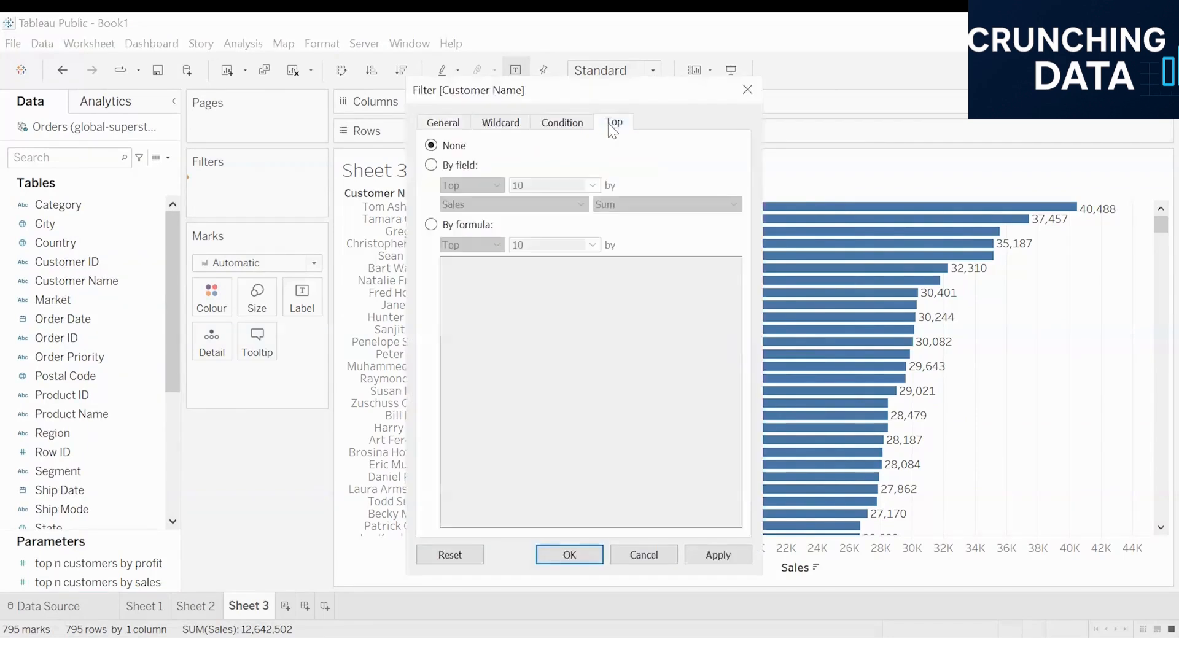
click(431, 165)
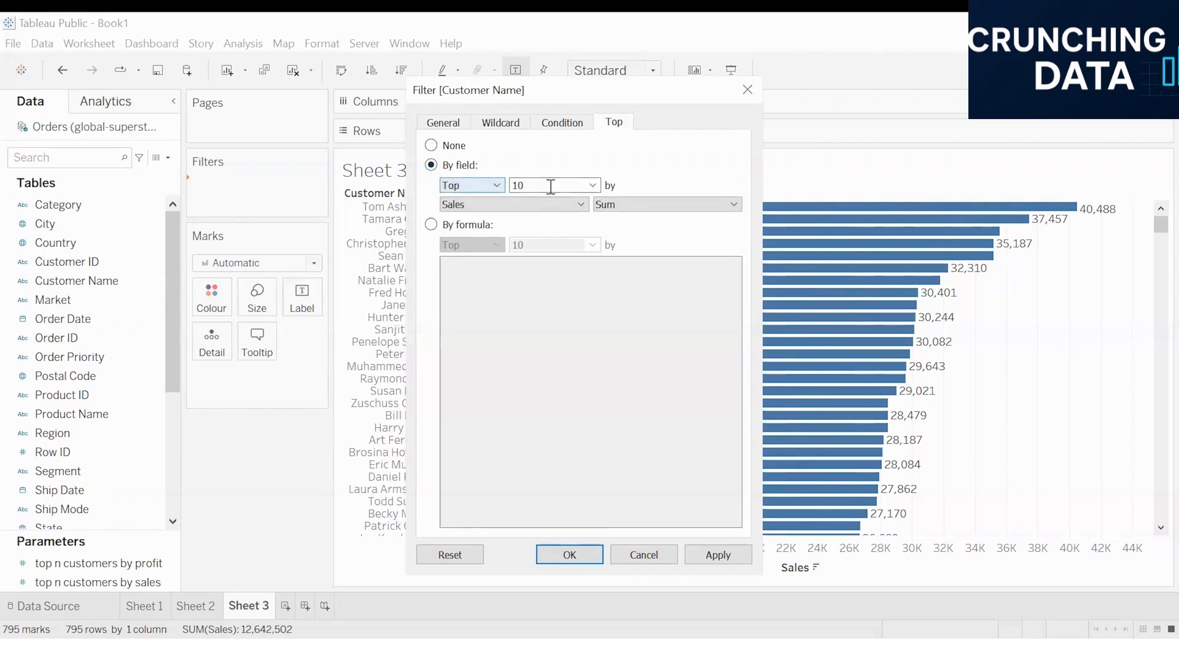
click(592, 183)
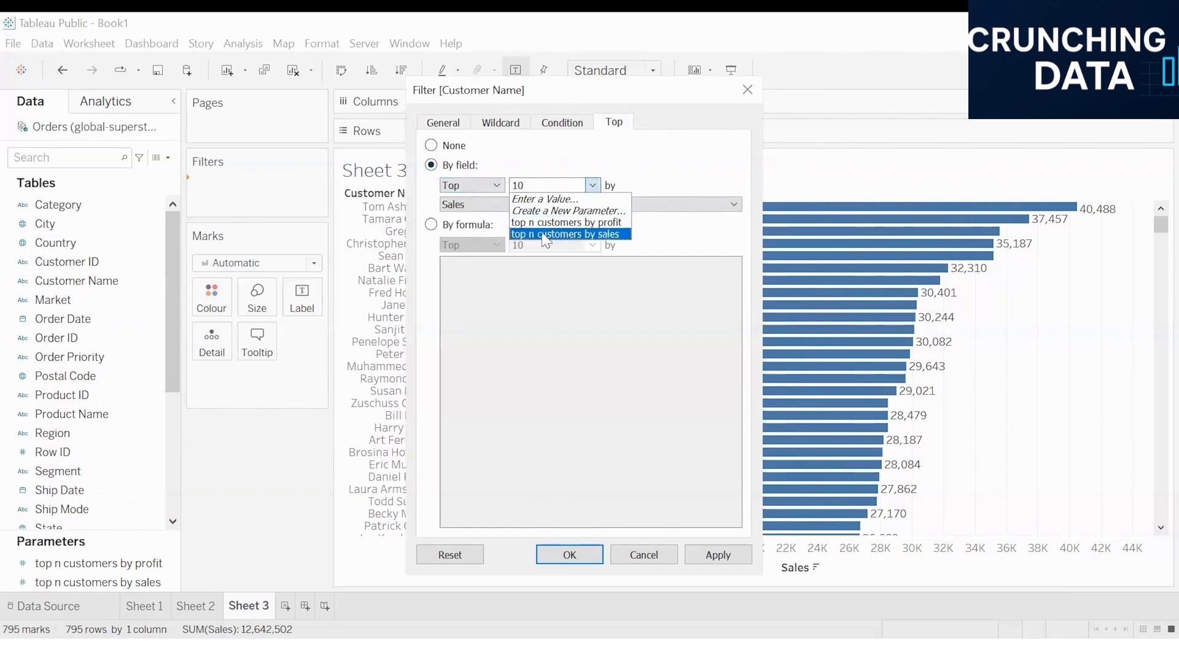
click(591, 240)
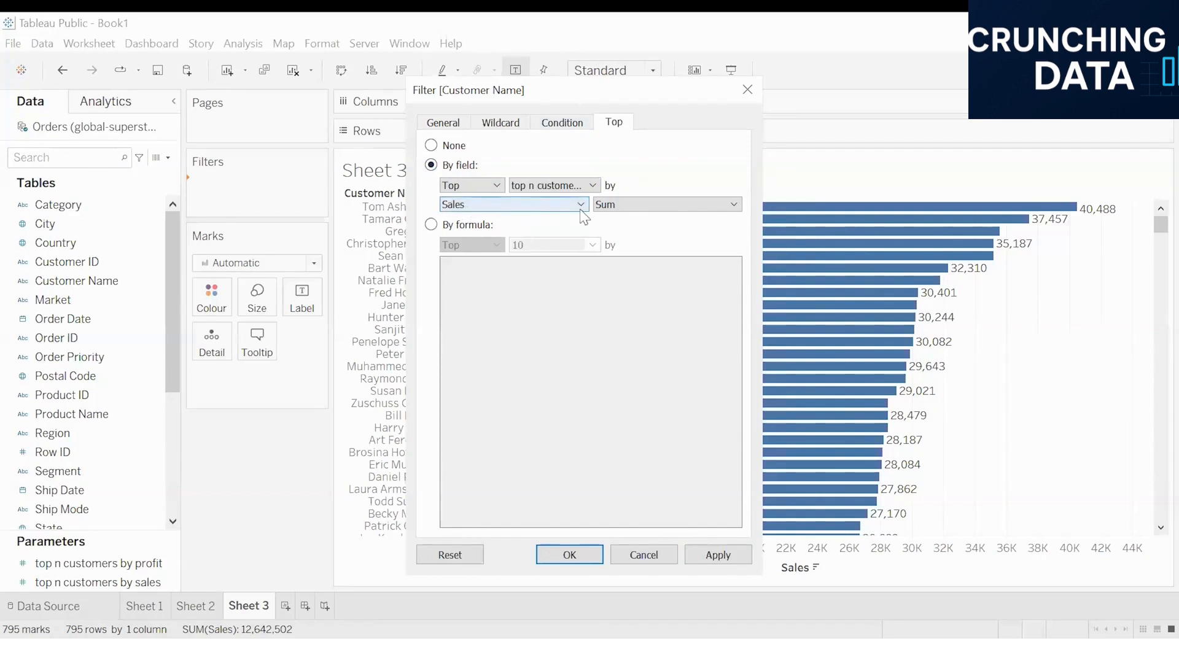
click(718, 554)
click(570, 554)
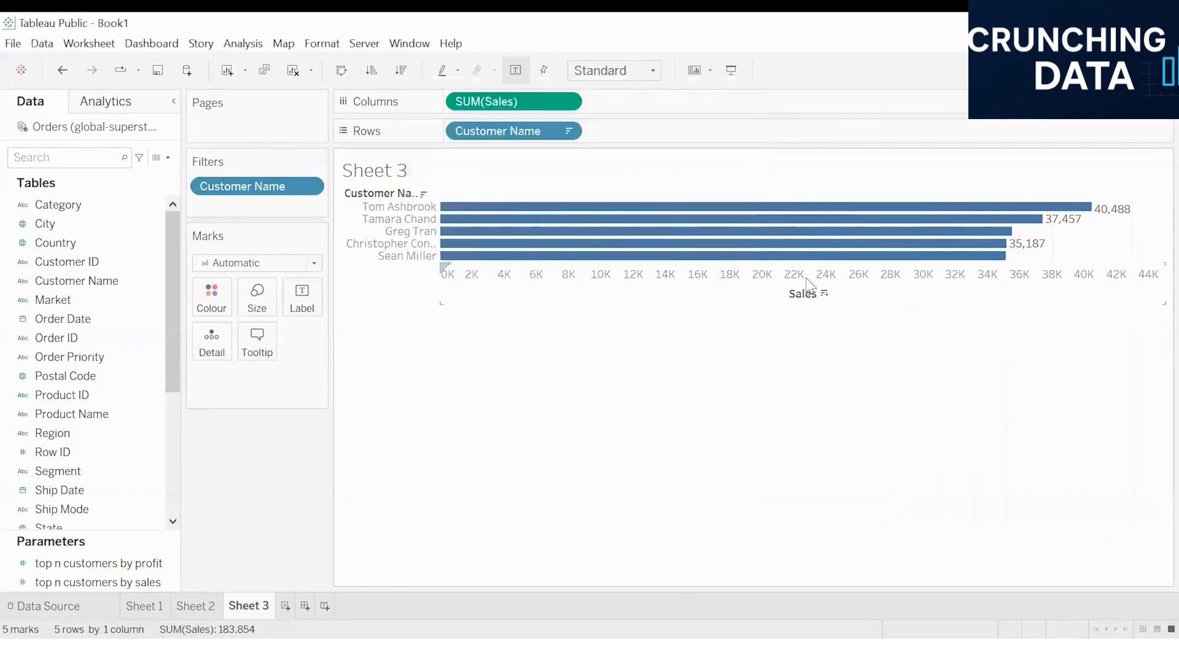
Show the top n customers by sales parameter control on Sheet 3 and set it to 8.
mouse_move(1018, 283)
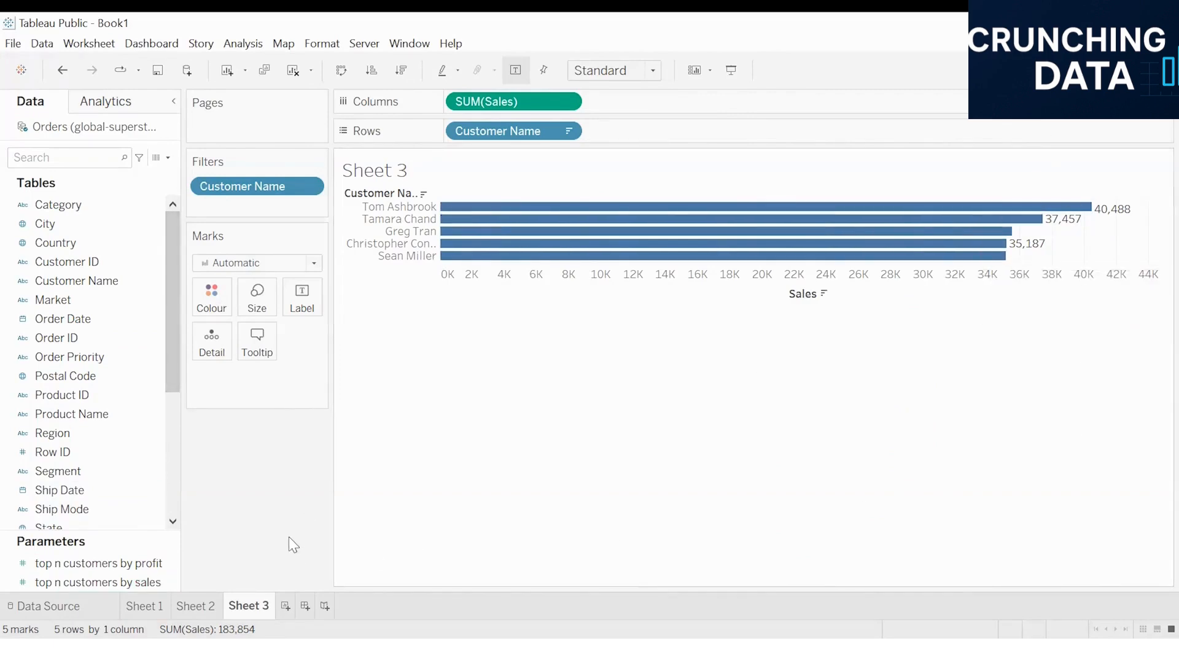
click(164, 581)
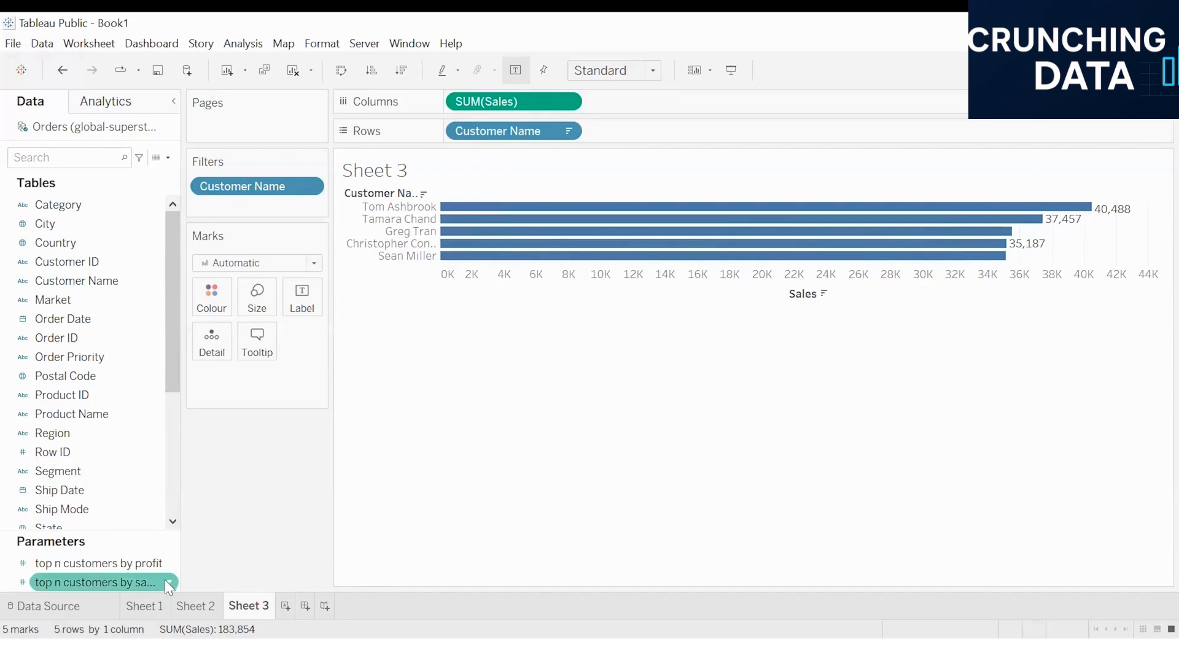
click(172, 585)
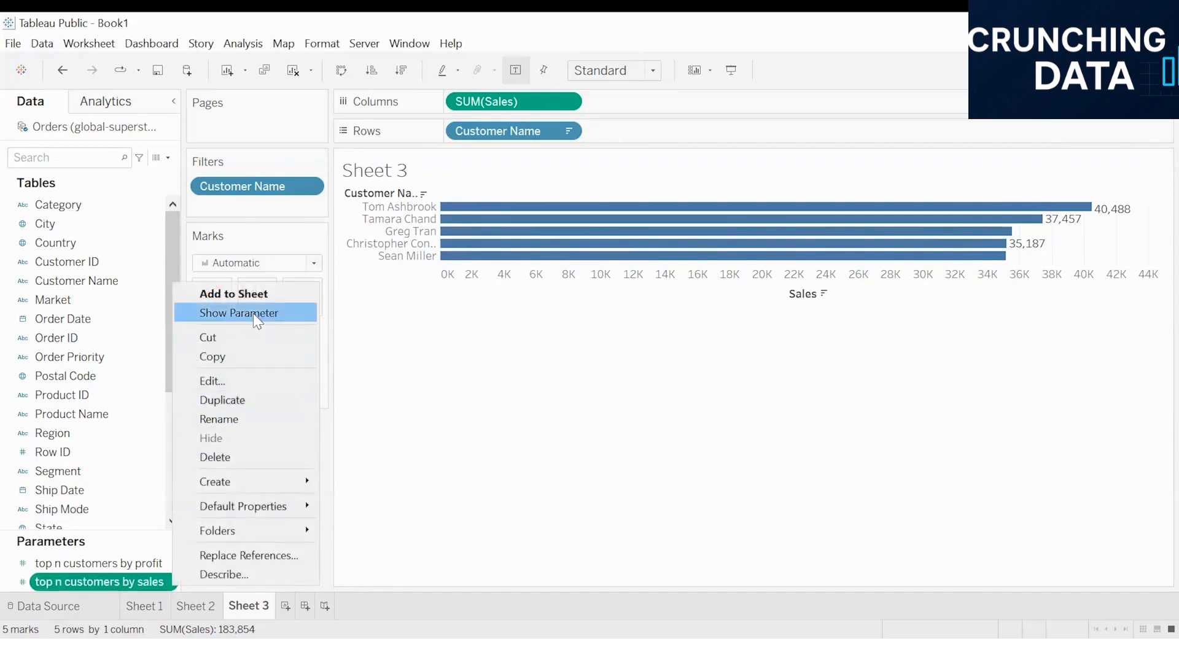
click(253, 313)
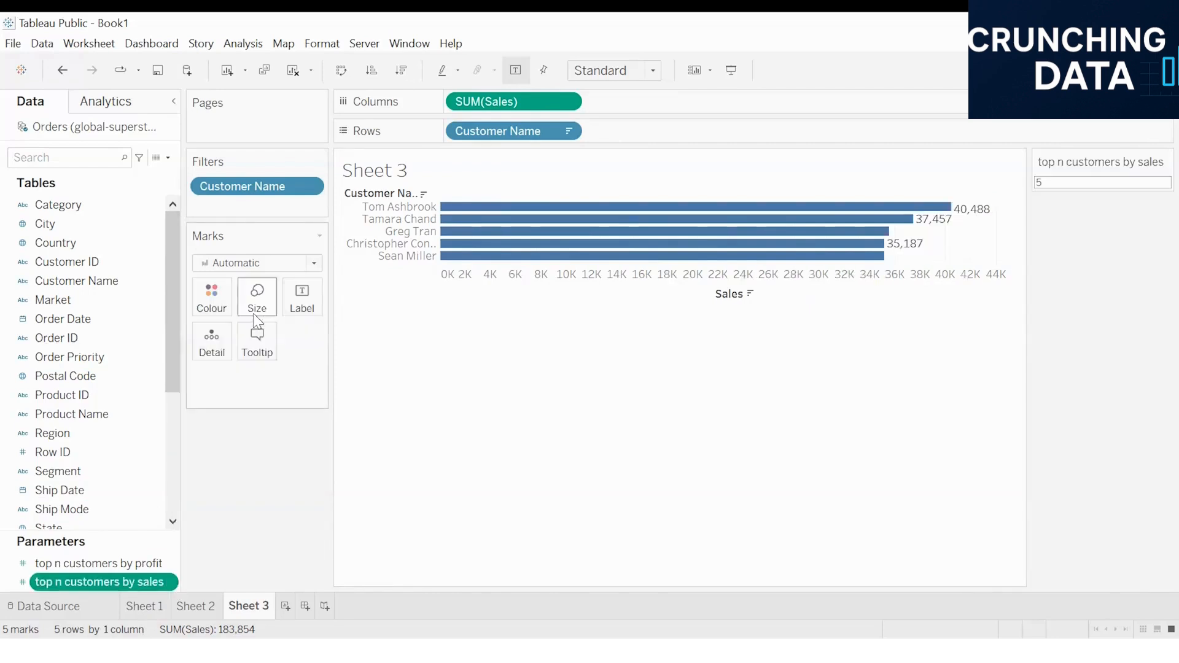
click(1072, 183)
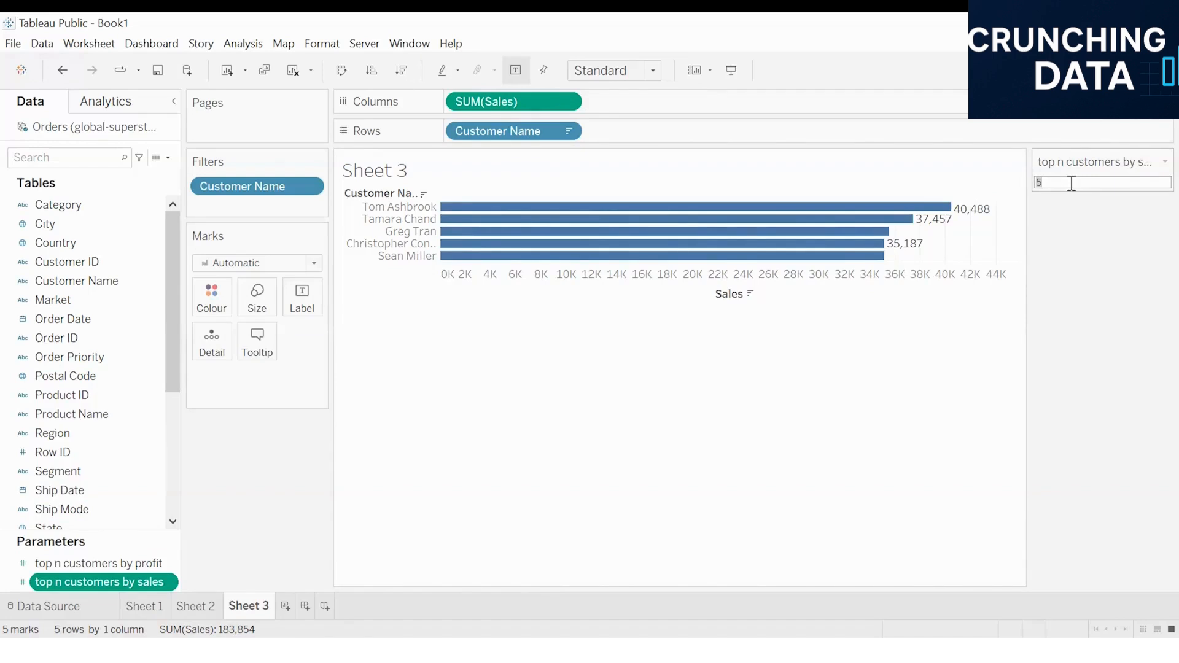
text(8)
key(Return)
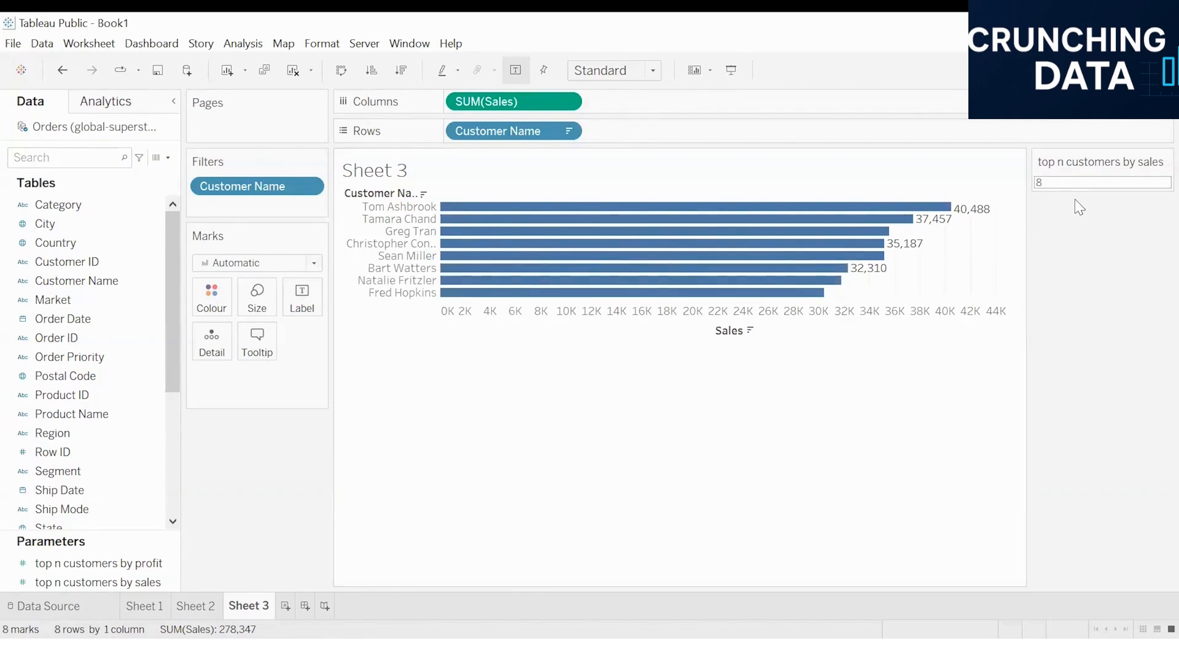
click(1085, 180)
Edit the top n customers by sales parameter to allow only a list of the values 5, 10 and 15.
click(162, 583)
click(169, 579)
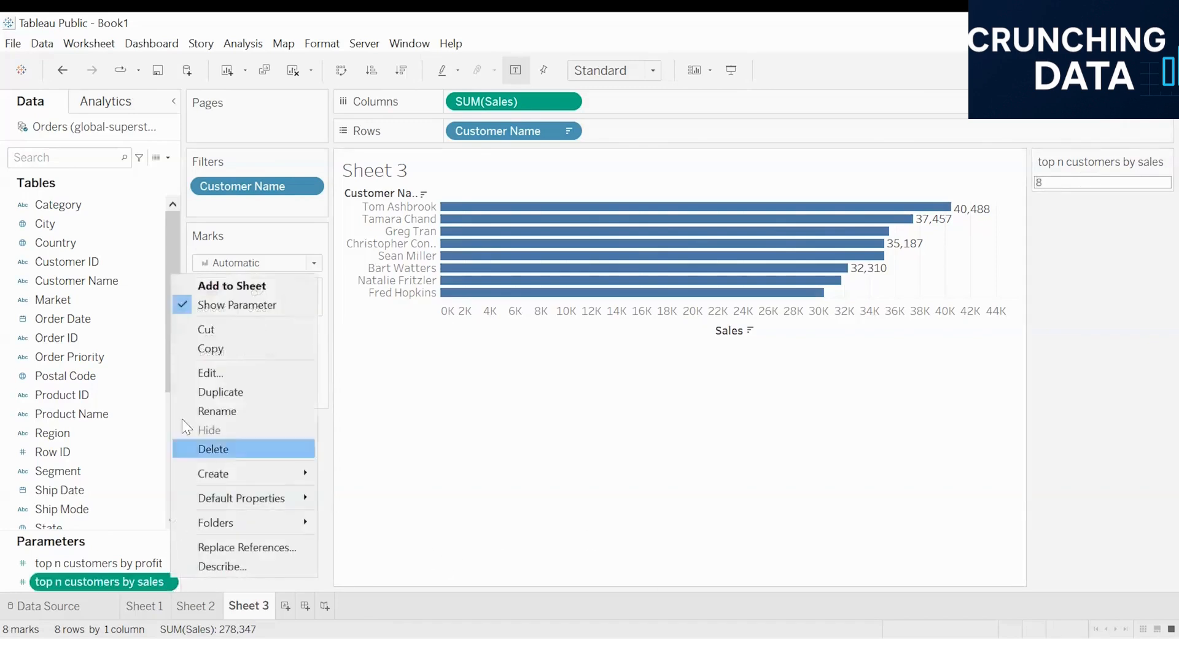
click(235, 372)
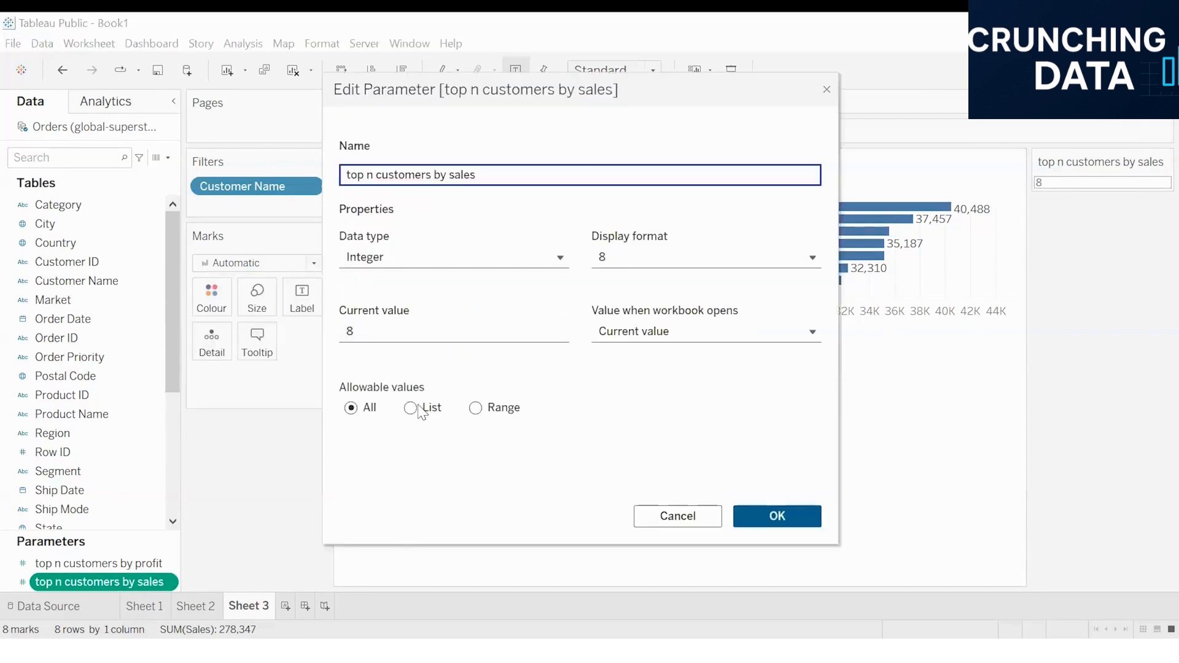
click(410, 408)
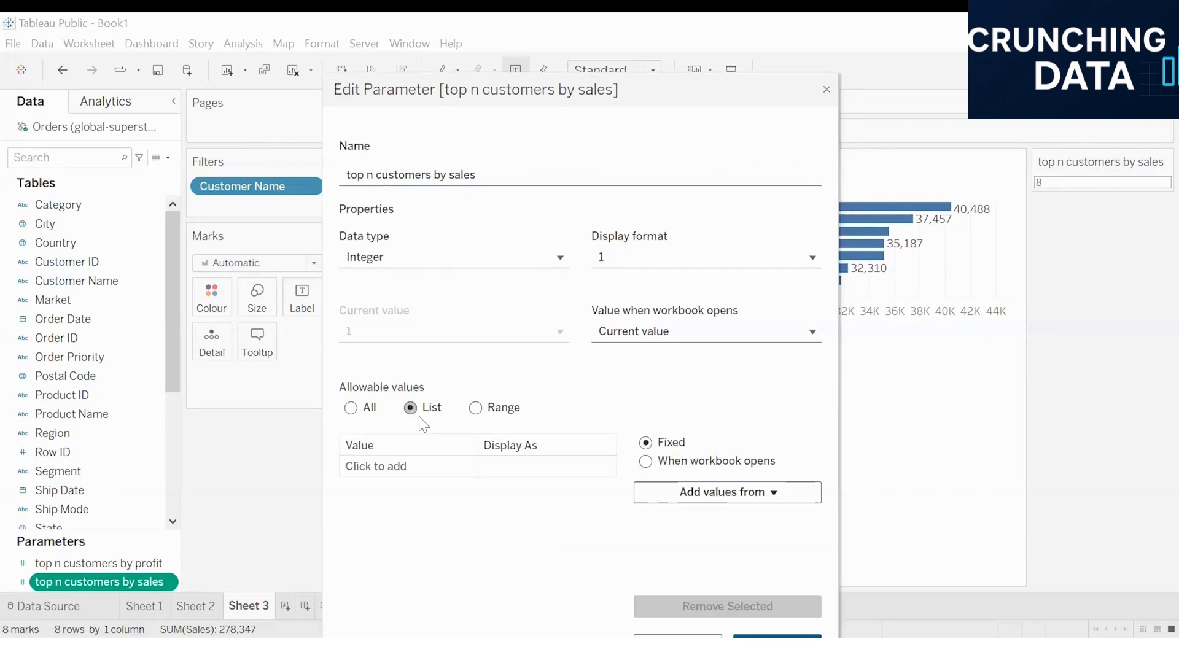
click(394, 470)
text(5)
key(Return)
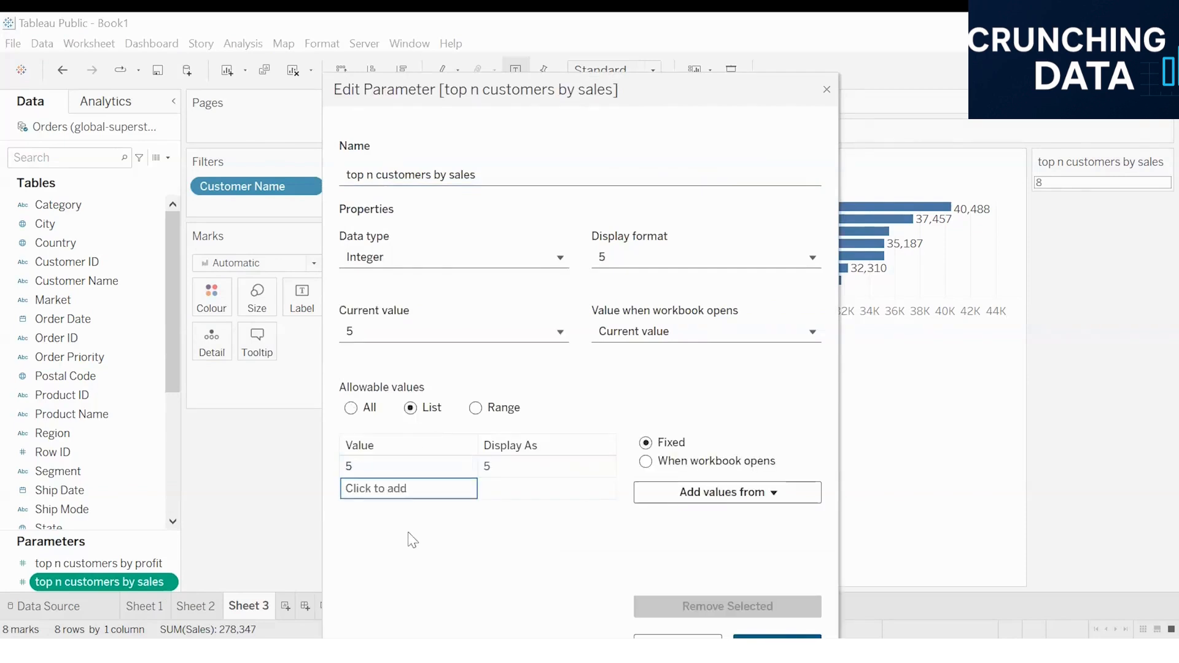
click(402, 487)
text(10)
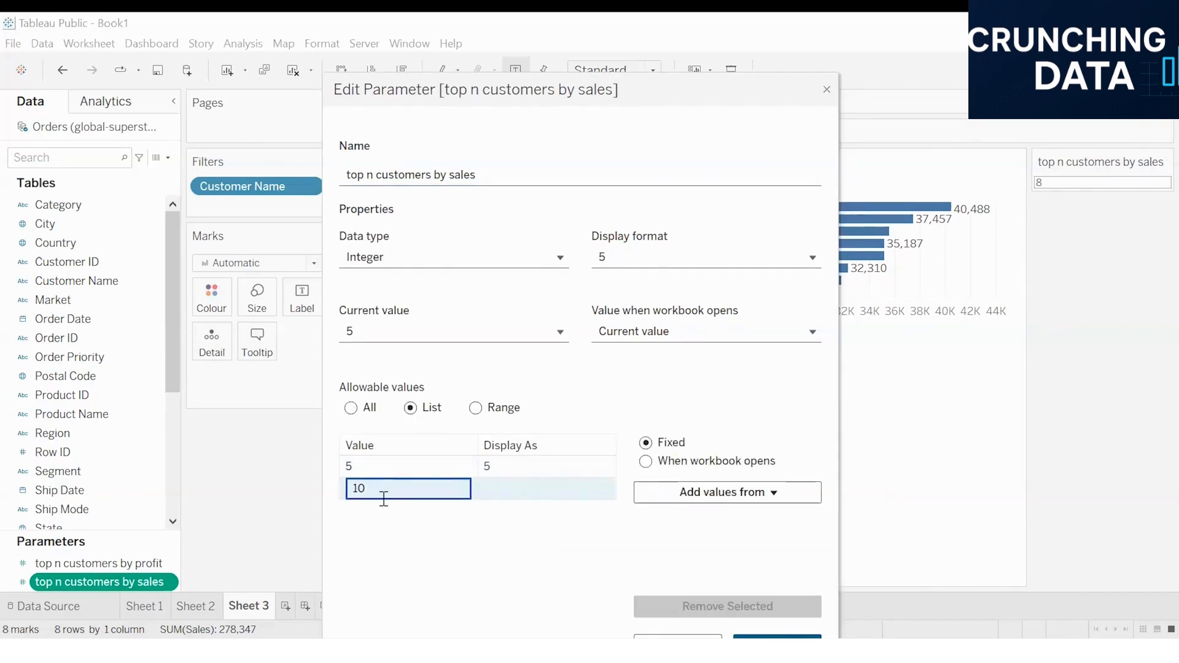
key(Return)
click(385, 509)
text(15)
key(Return)
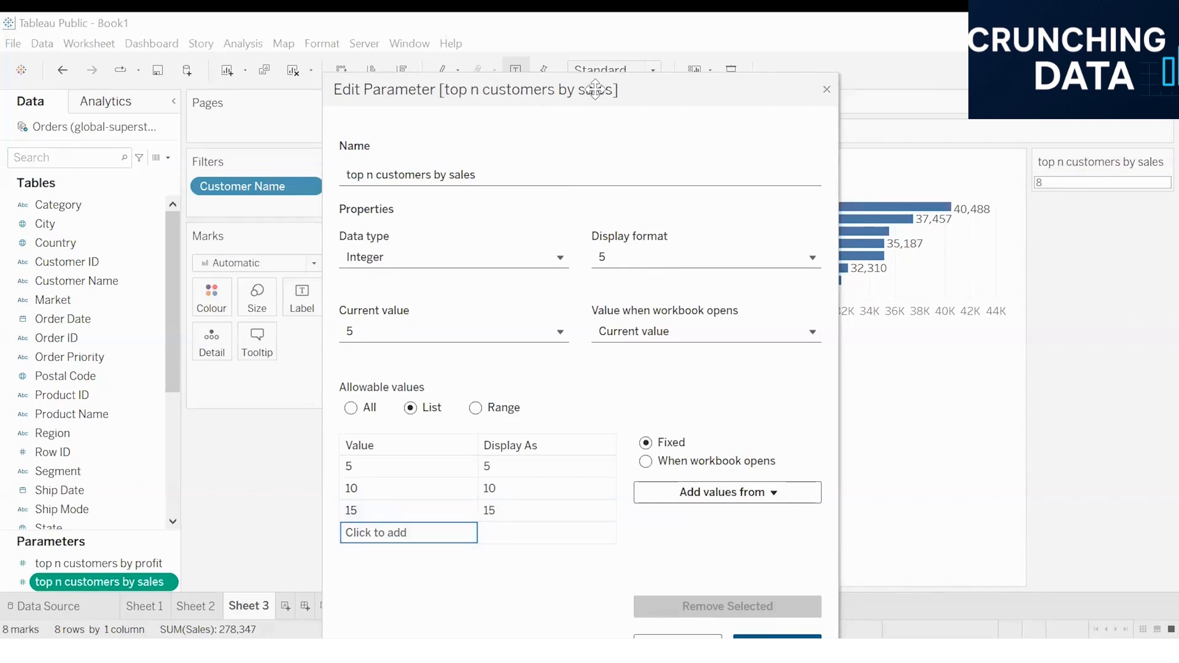
click(759, 592)
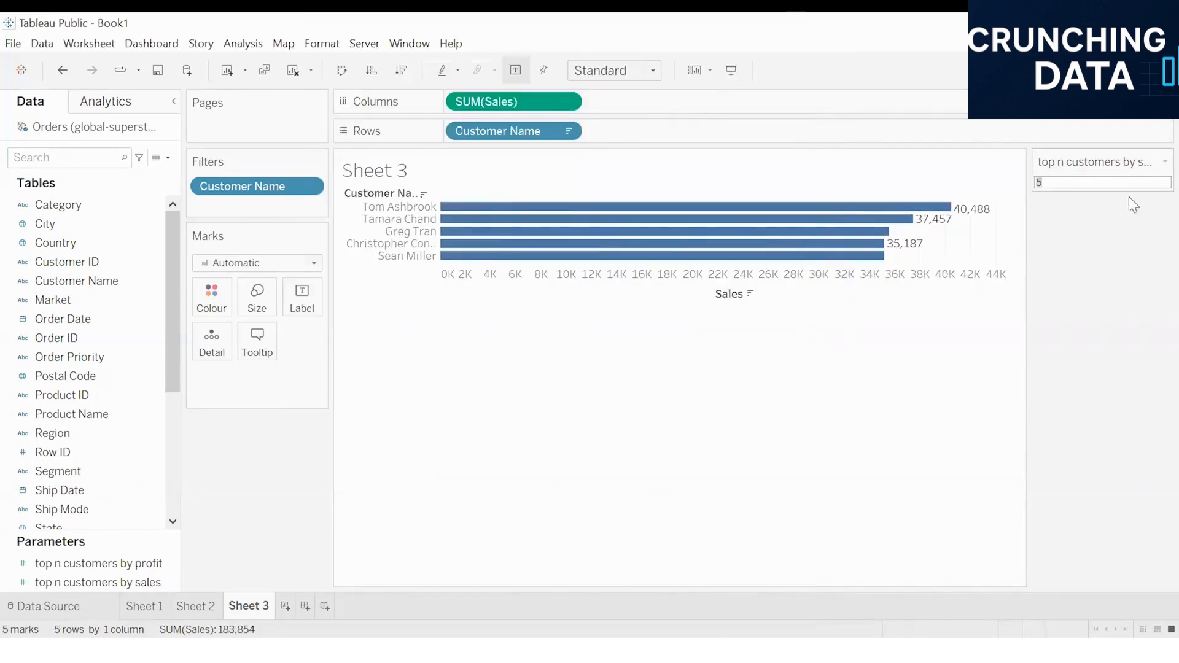
Check the display options of the top n customers by sales parameter control on Sheet 3.
right_click(142, 582)
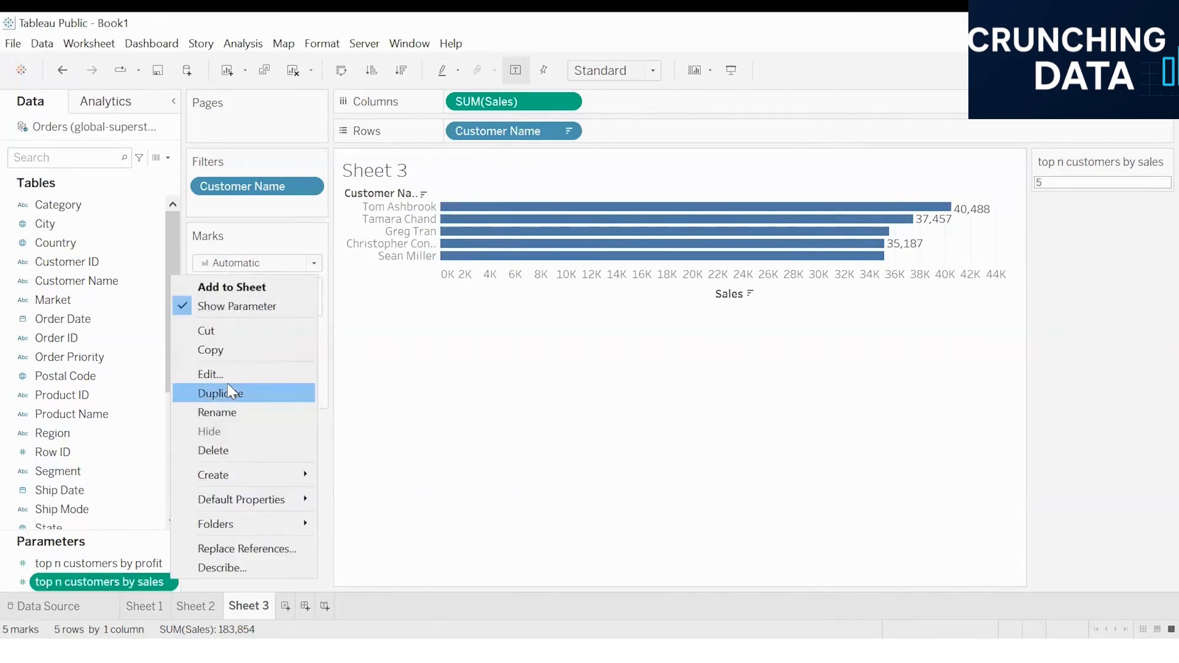
click(238, 306)
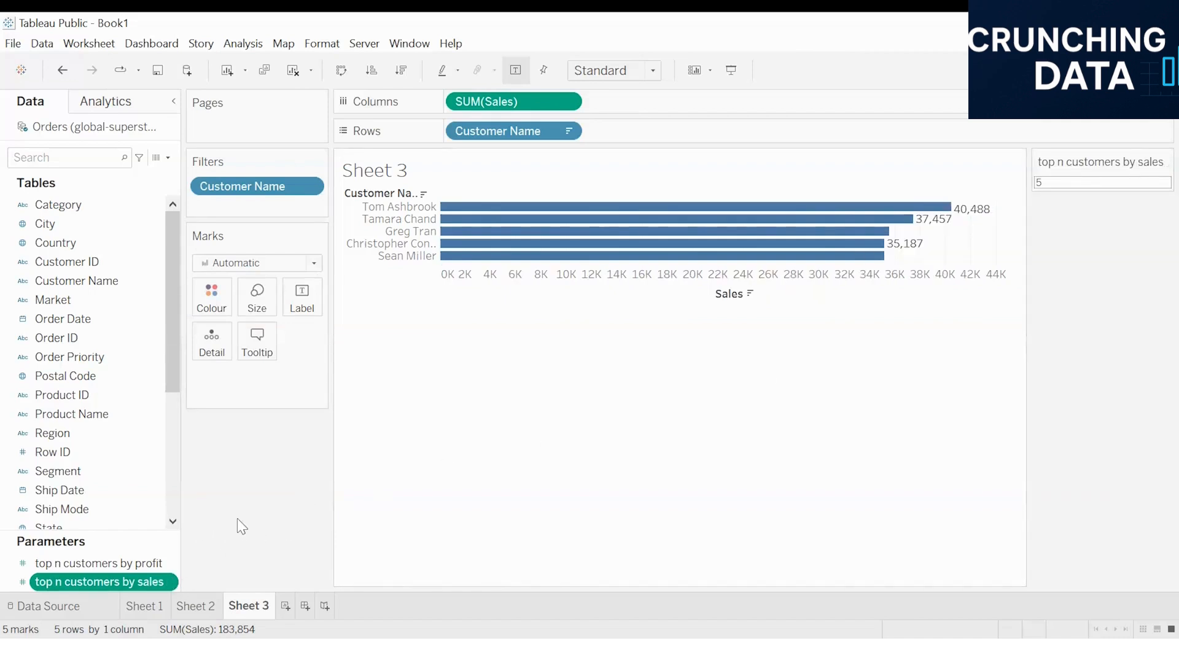
click(1165, 162)
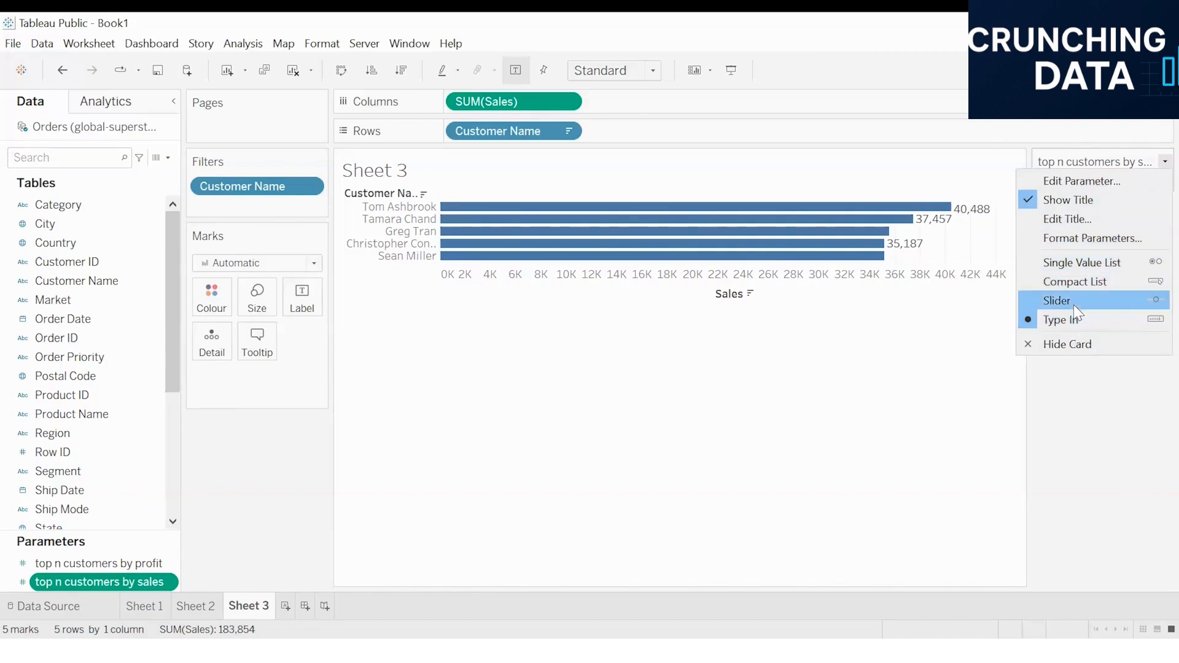
On Sheet 1, display the top n customers by profit parameter control as a slider and move it to 15.
click(150, 605)
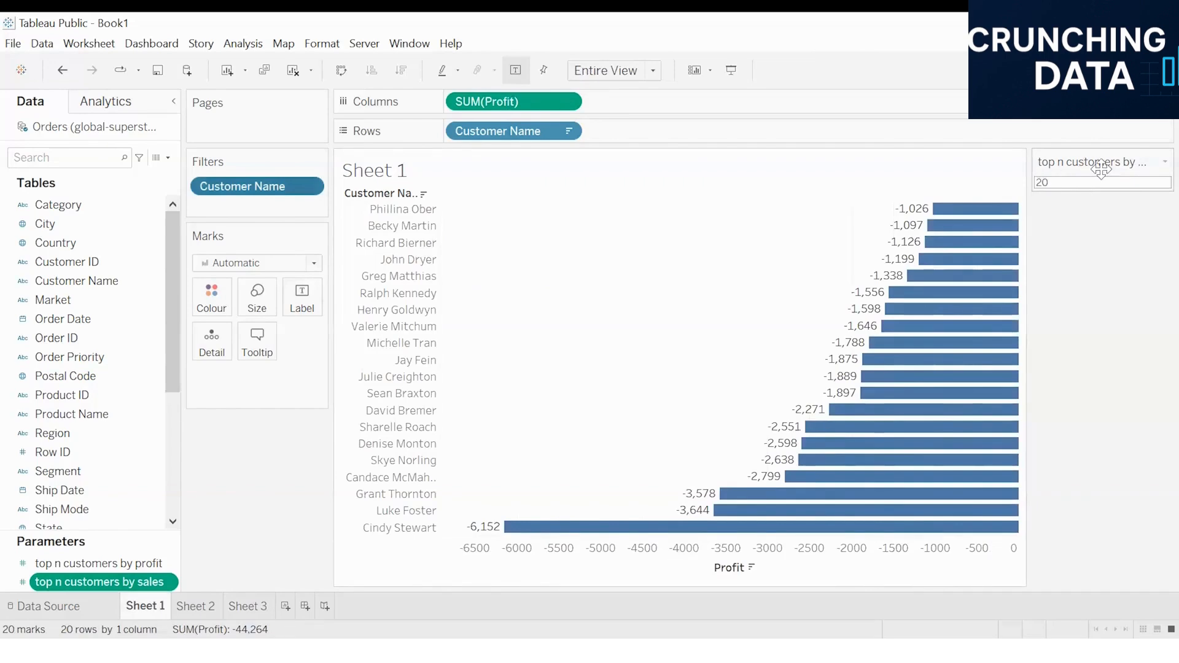
click(1165, 162)
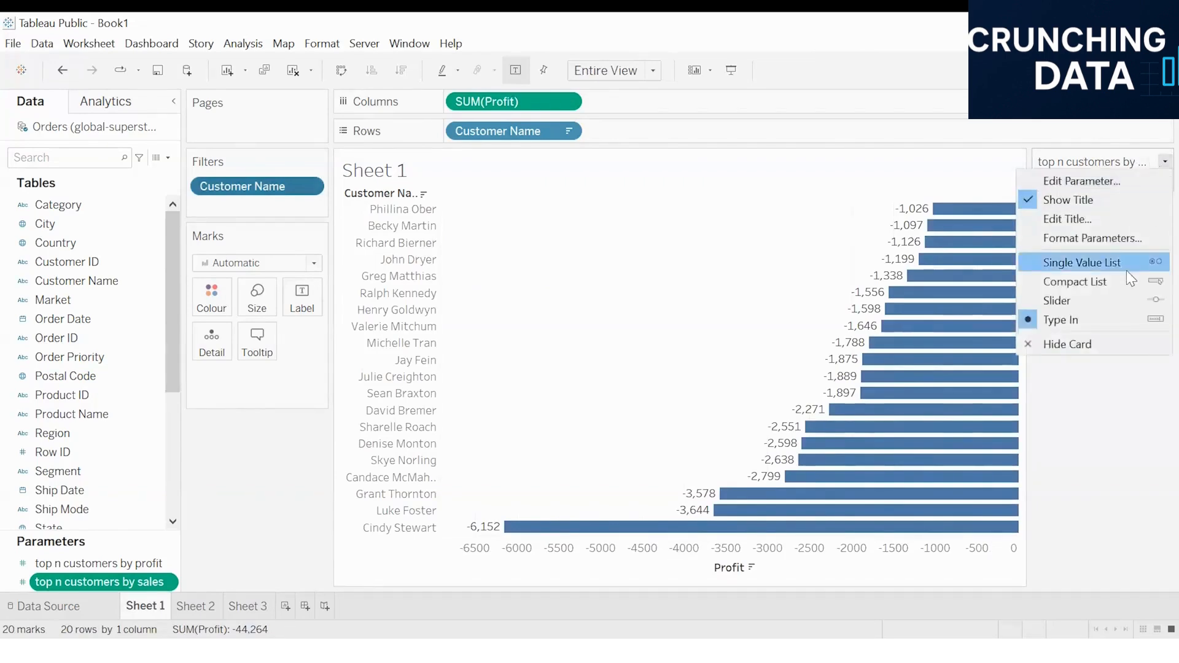
click(1062, 303)
drag(1146, 202, 1099, 197)
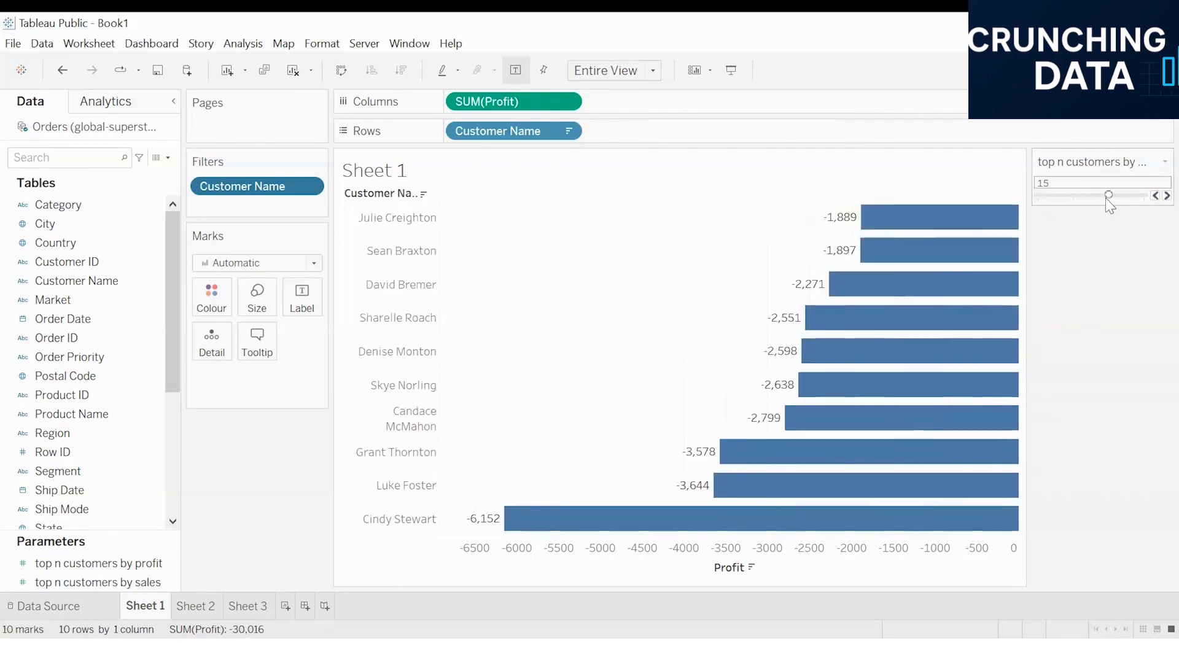